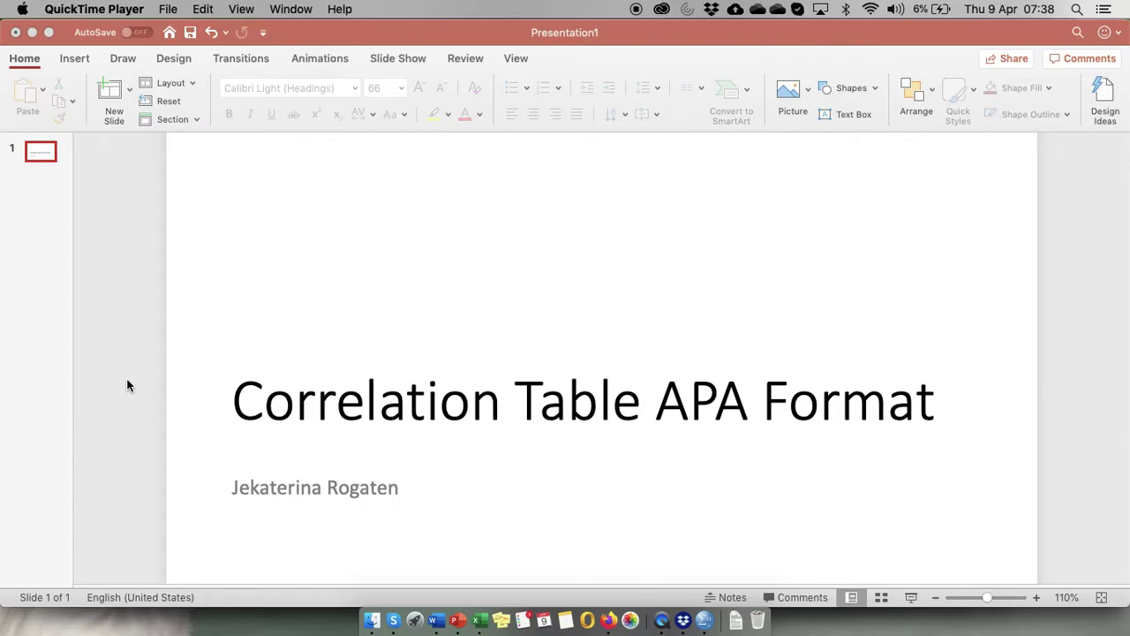
# - From the PowerPoint title slide, spread out all open windows with Mission Control
pyautogui.hotkey('ctrl', 'Up')
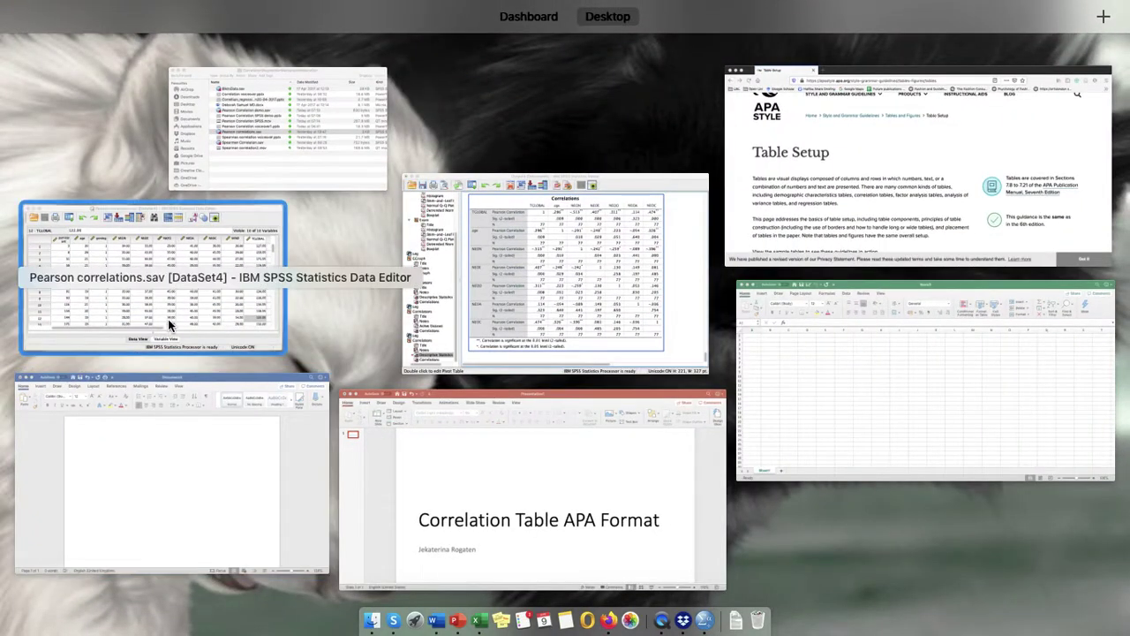
# - Read the APA Table Setup page down to the section on placing tables in a paper
pyautogui.click(794, 221)
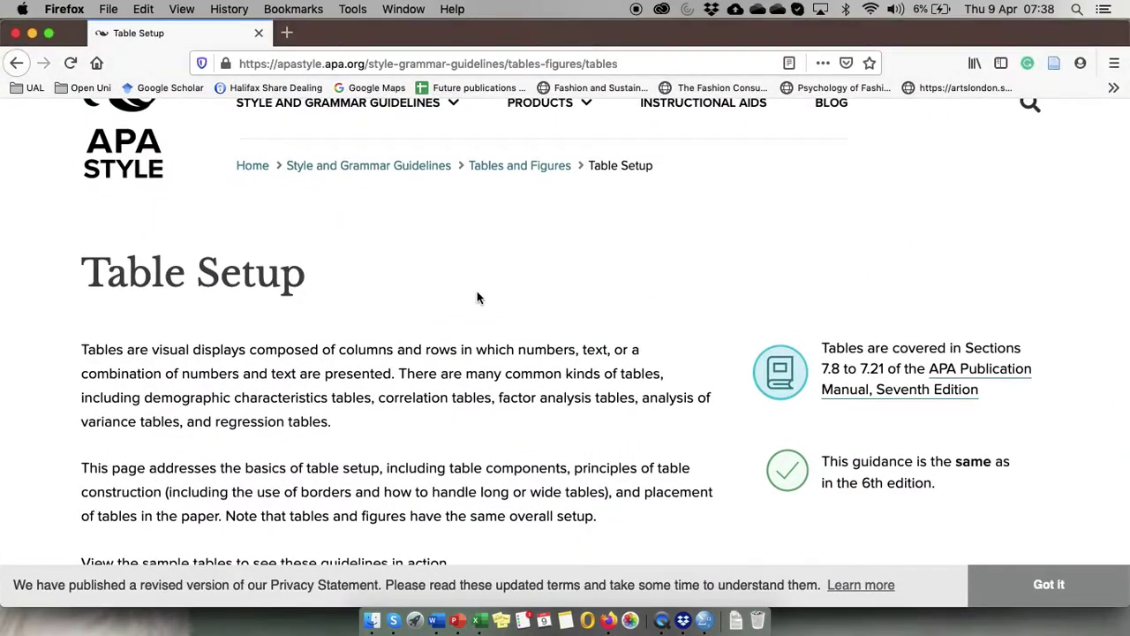
pyautogui.scroll(2, 478, 300)
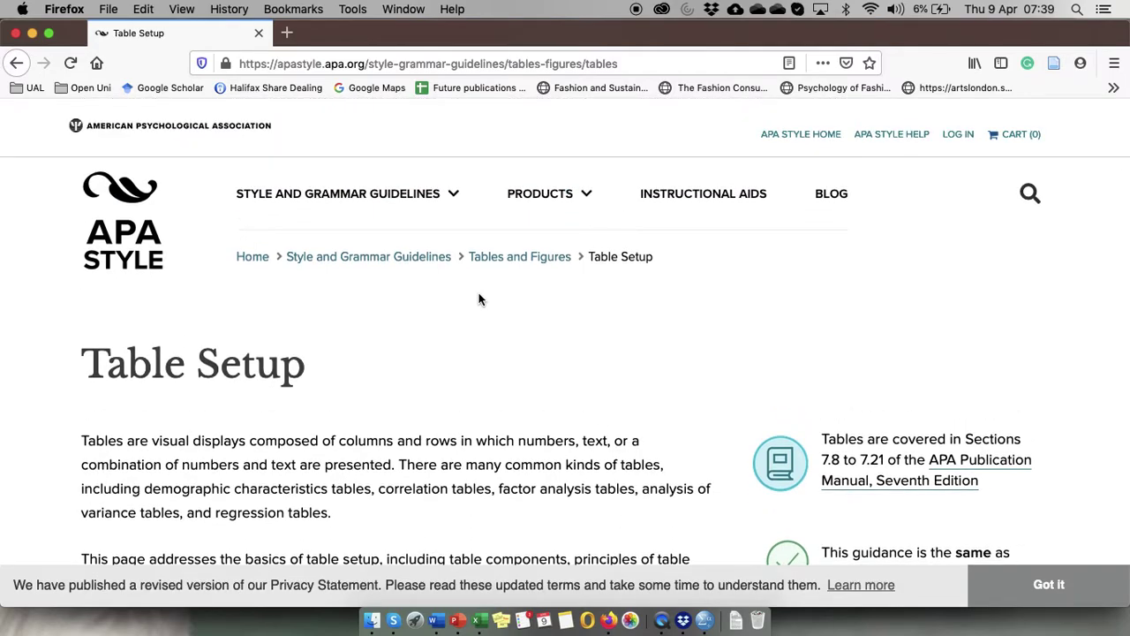
pyautogui.scroll(-3, 479, 299)
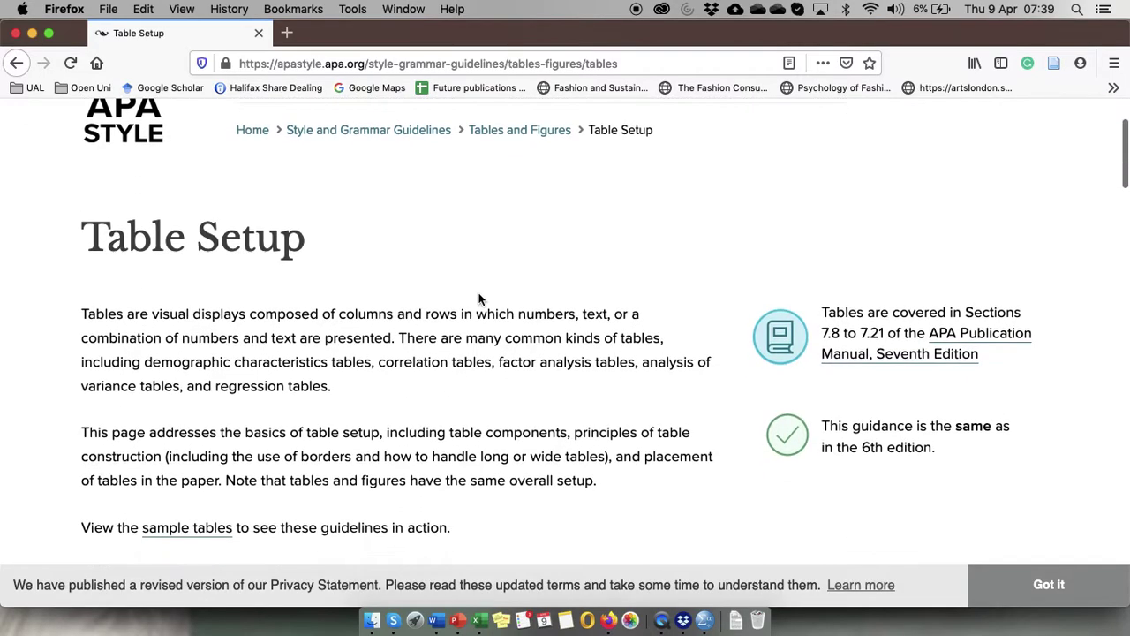
pyautogui.scroll(-3, 479, 299)
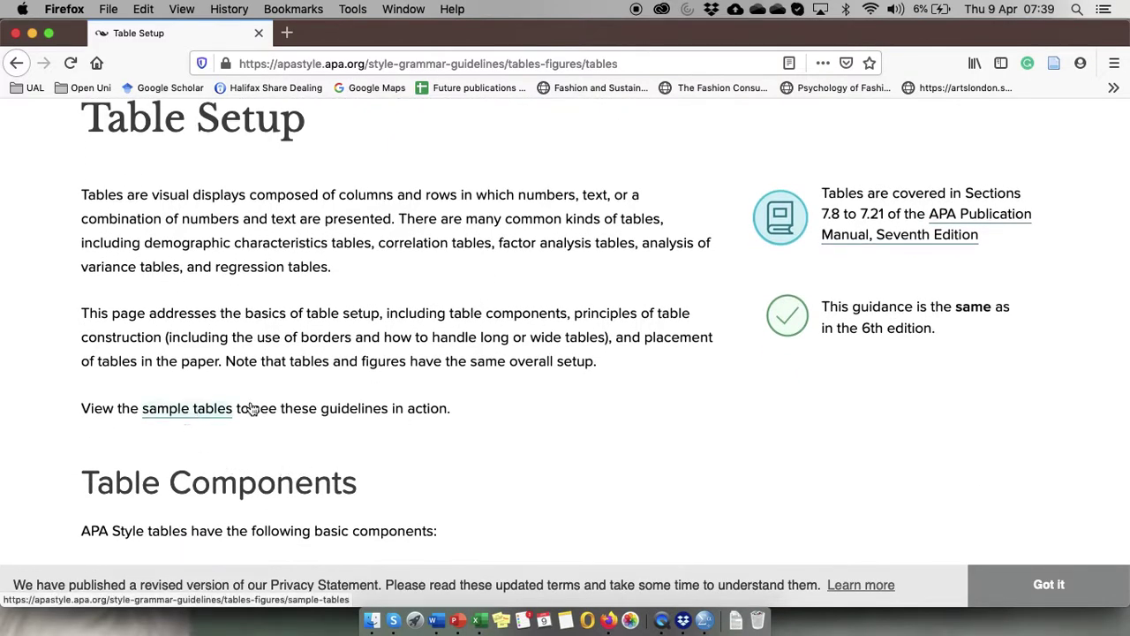
pyautogui.scroll(-6, 616, 526)
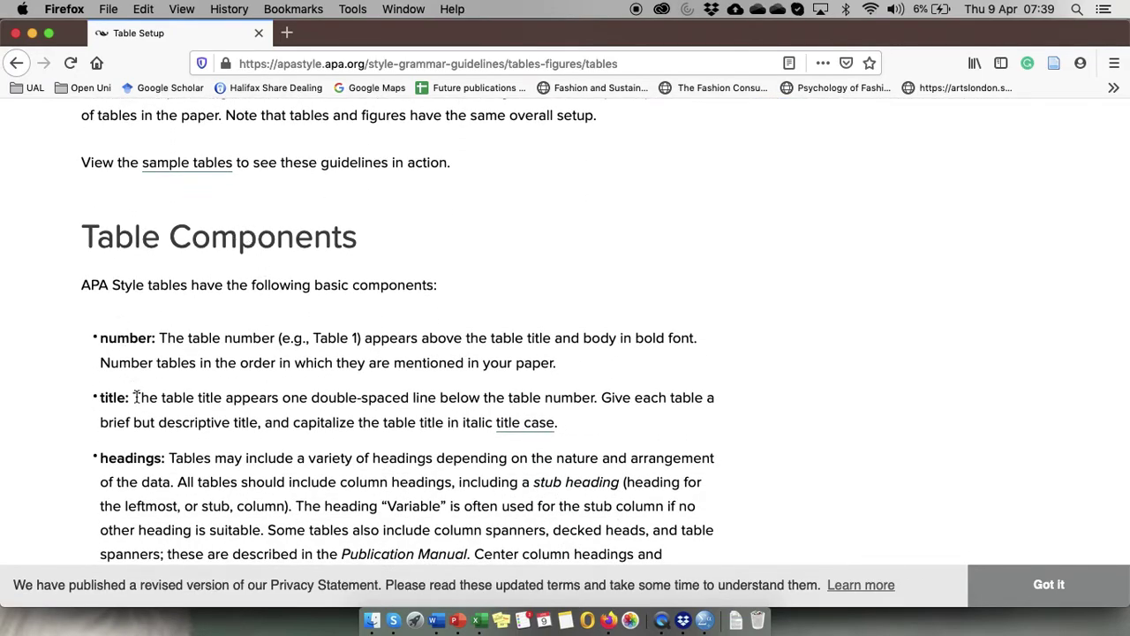
pyautogui.scroll(-4, 136, 398)
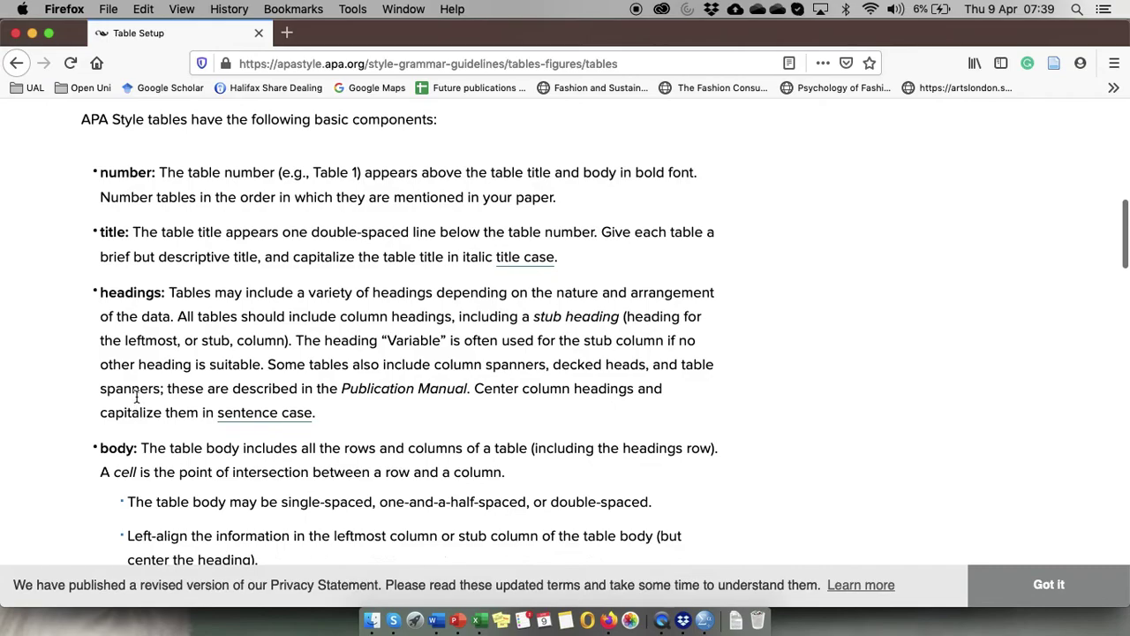
pyautogui.scroll(-2, 137, 393)
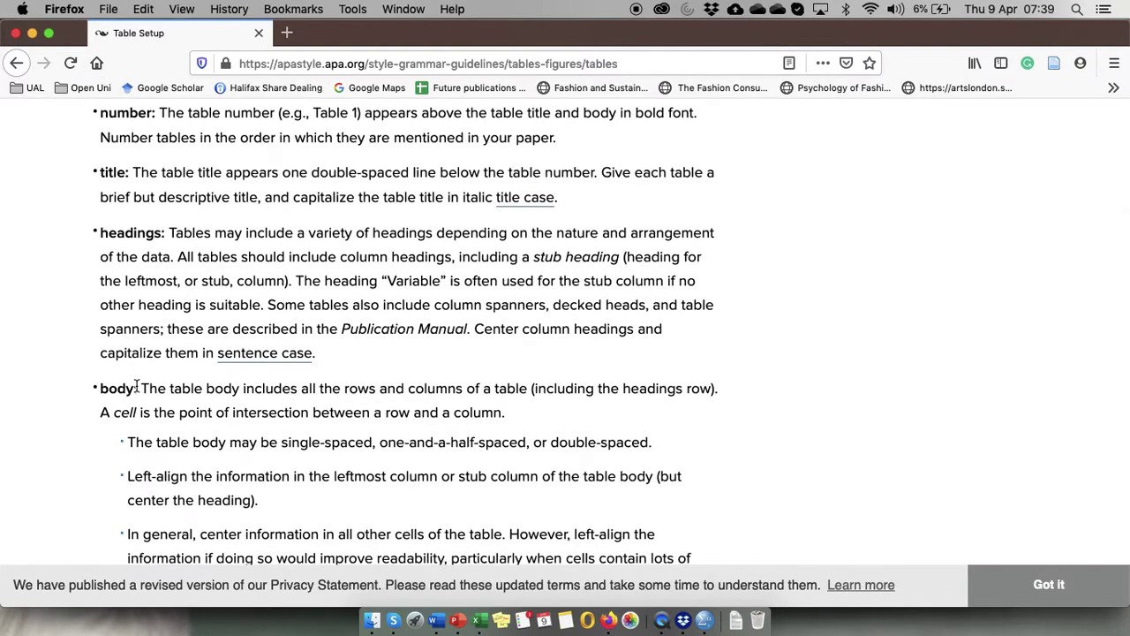
pyautogui.scroll(-8, 246, 511)
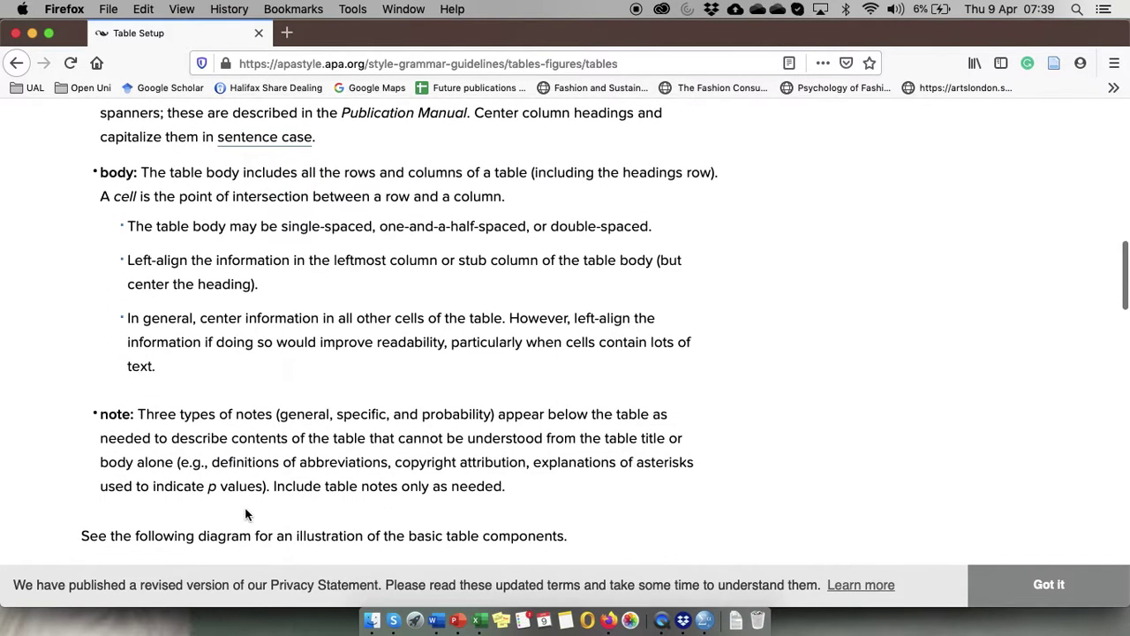
pyautogui.scroll(-1, 246, 511)
pyautogui.scroll(-3, 246, 512)
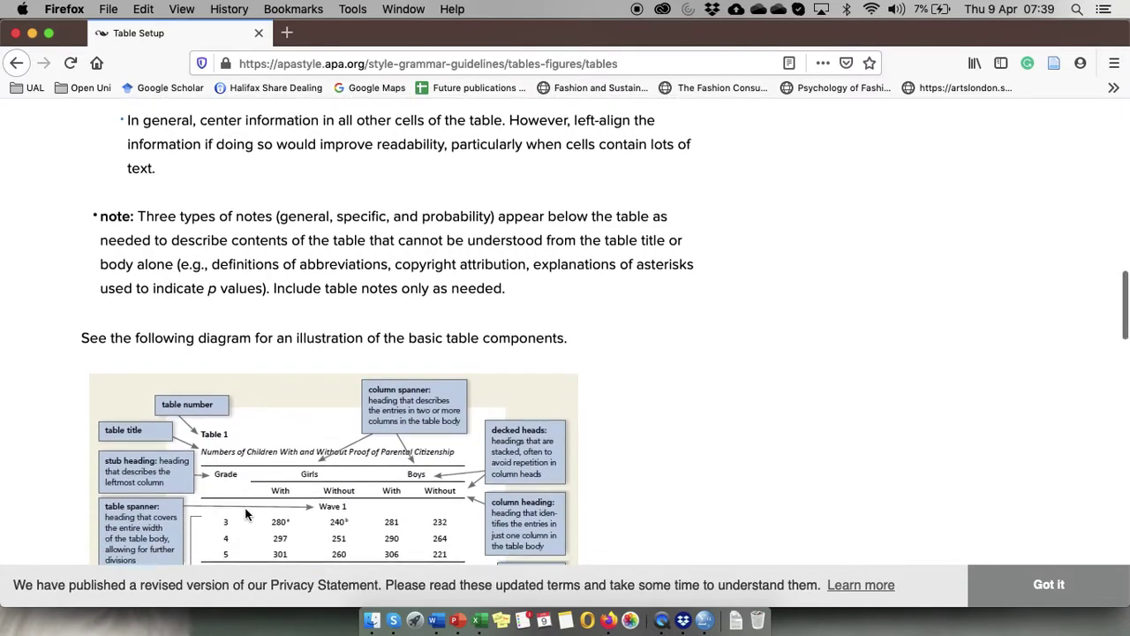
pyautogui.scroll(-2, 246, 514)
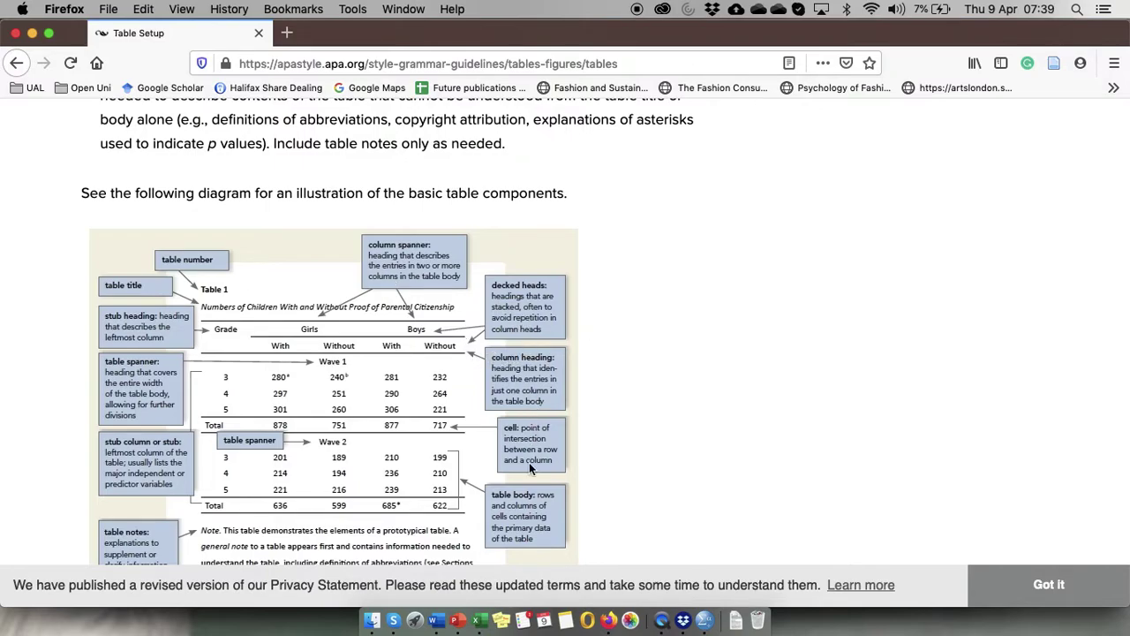
pyautogui.scroll(-5, 526, 472)
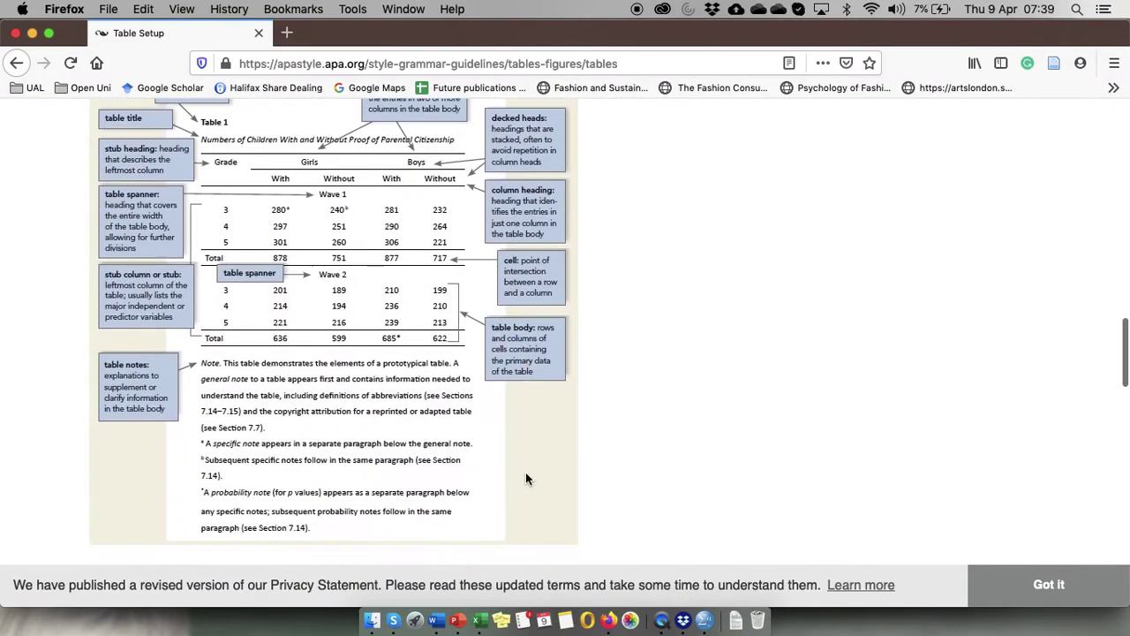
pyautogui.scroll(-8, 526, 478)
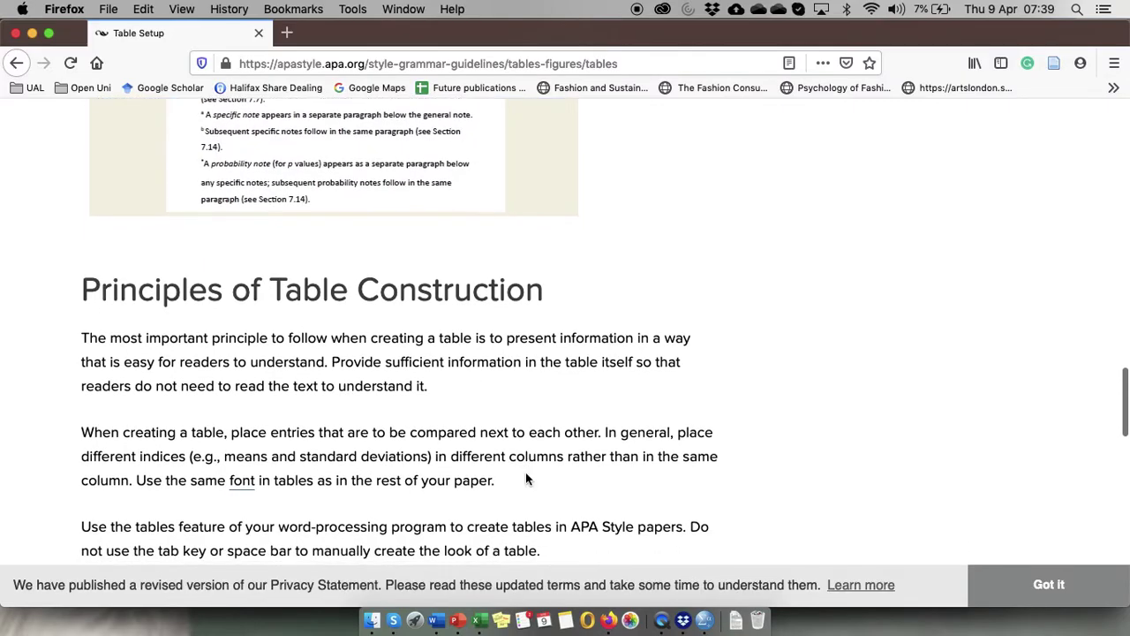
pyautogui.scroll(-8, 526, 479)
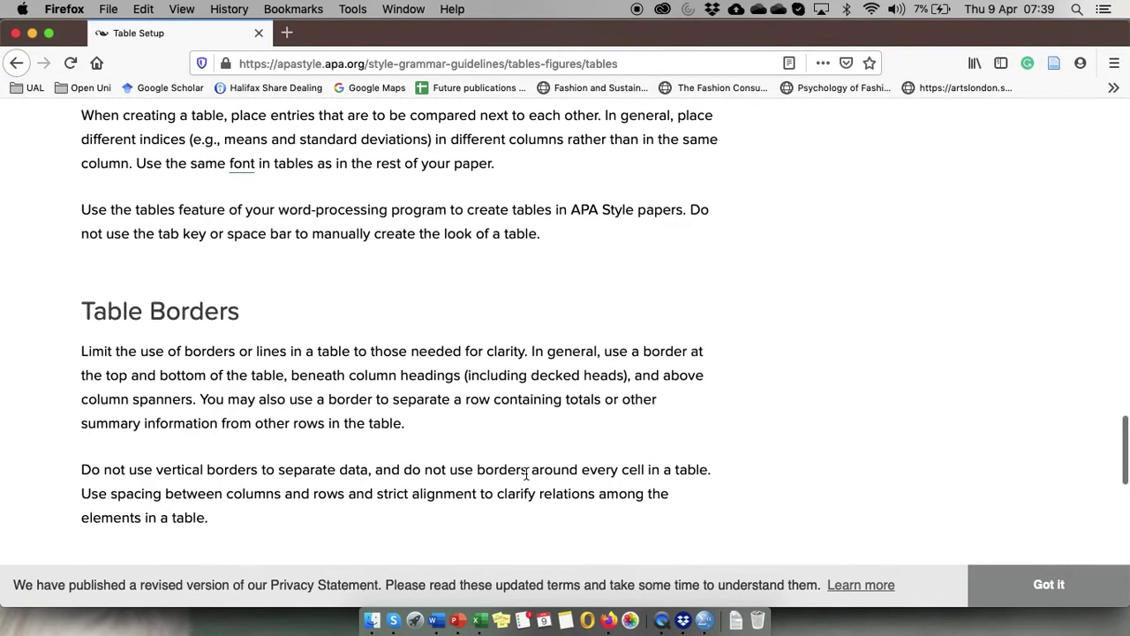
pyautogui.scroll(-8, 527, 474)
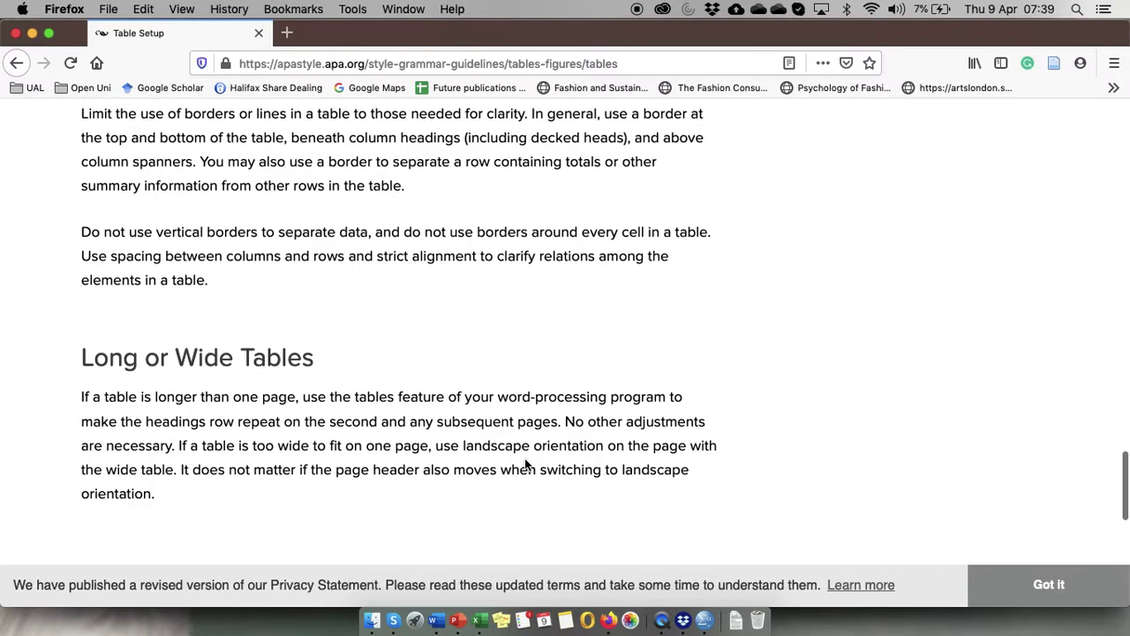
pyautogui.scroll(-4, 526, 453)
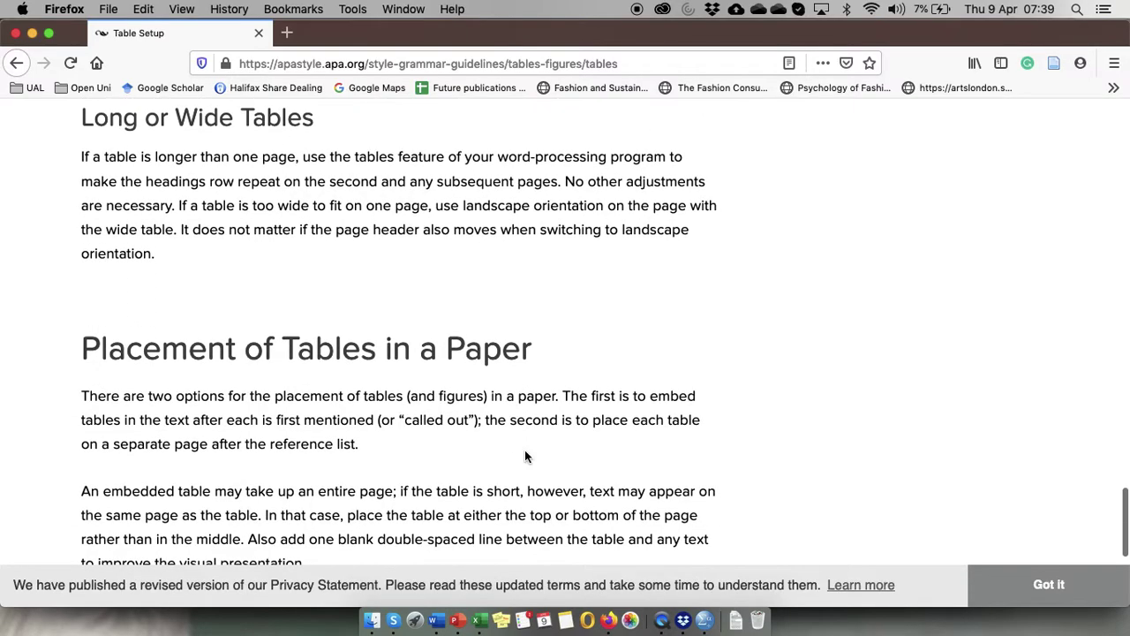
pyautogui.scroll(-3, 526, 455)
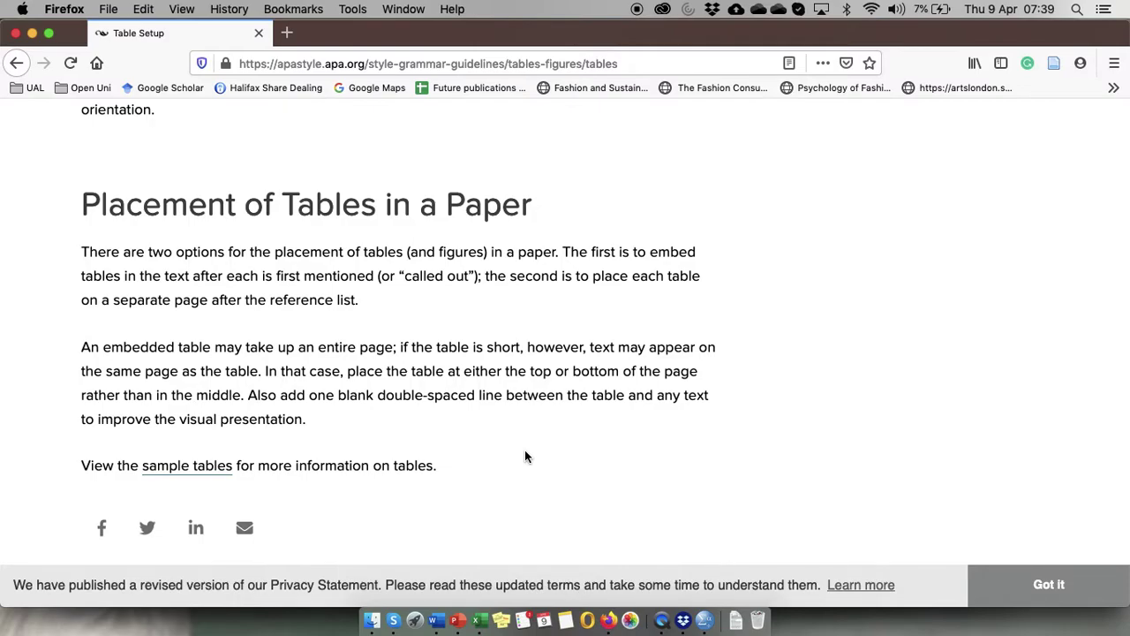
pyautogui.hotkey('ctrl', 'Up')
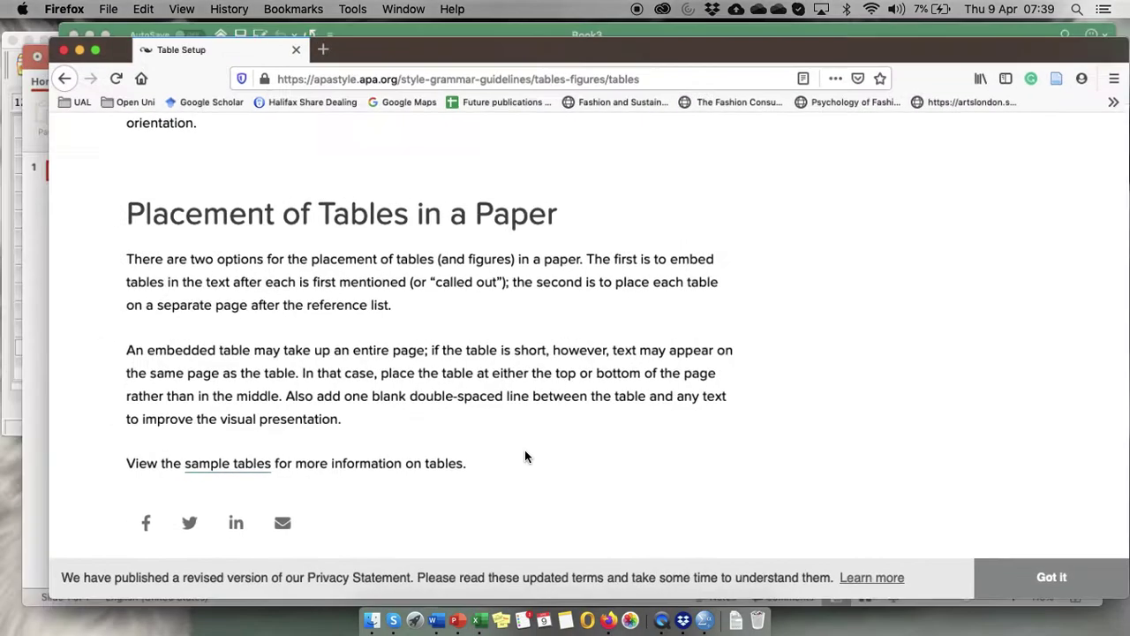
# - Select the Correlations table in the SPSS Viewer and bring up its context menu
pyautogui.click(557, 306)
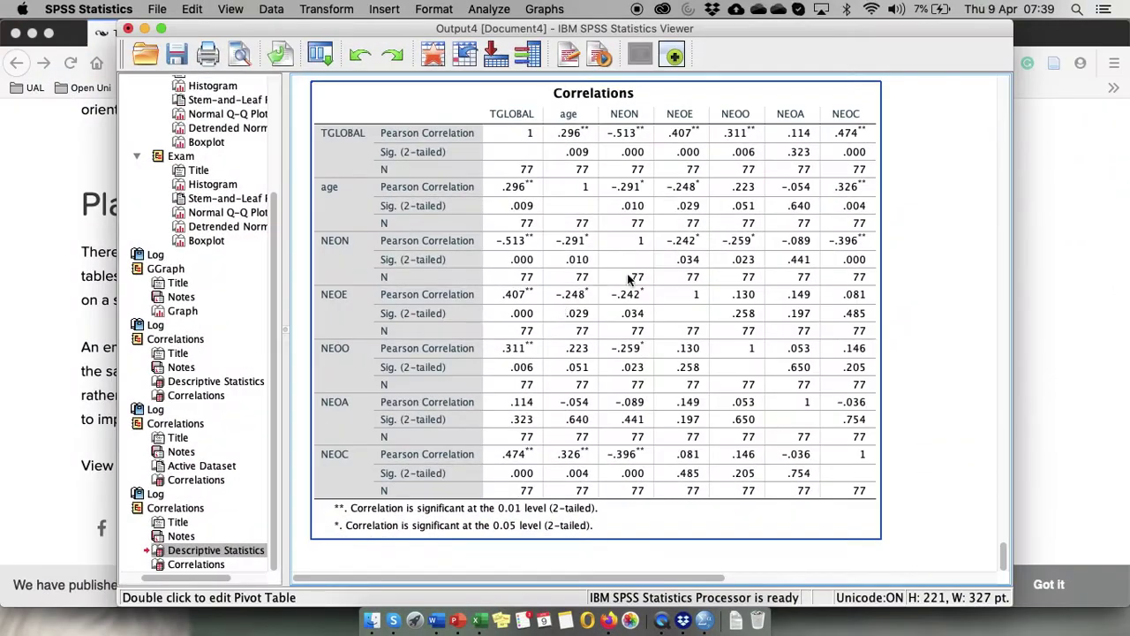
pyautogui.scroll(6, 681, 327)
pyautogui.scroll(-2, 682, 326)
pyautogui.scroll(-3, 682, 330)
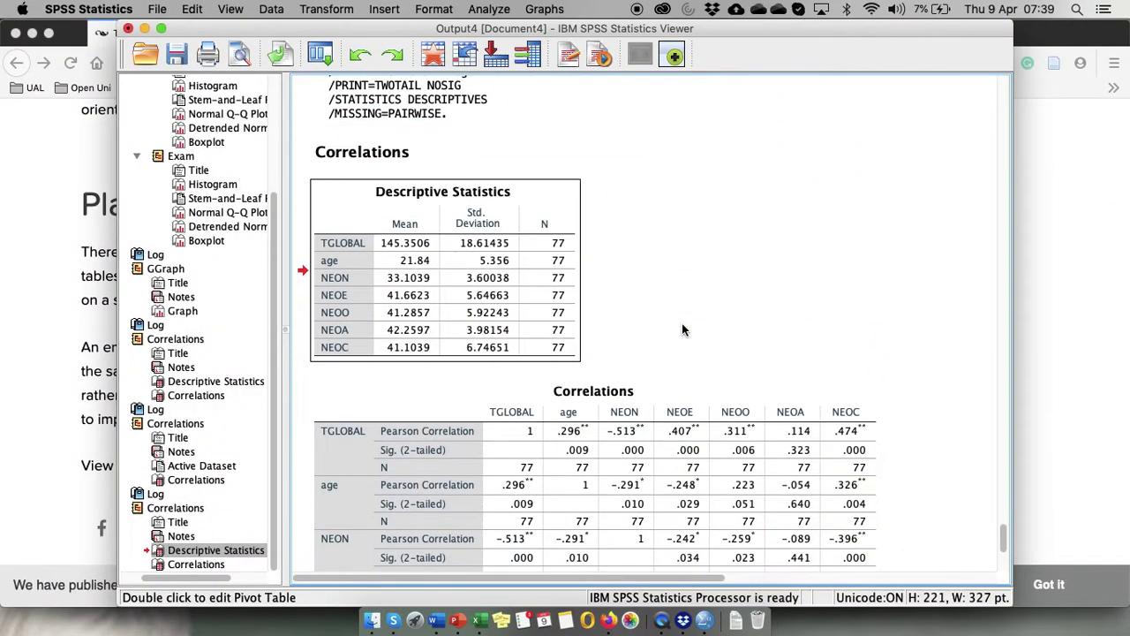
pyautogui.click(539, 265)
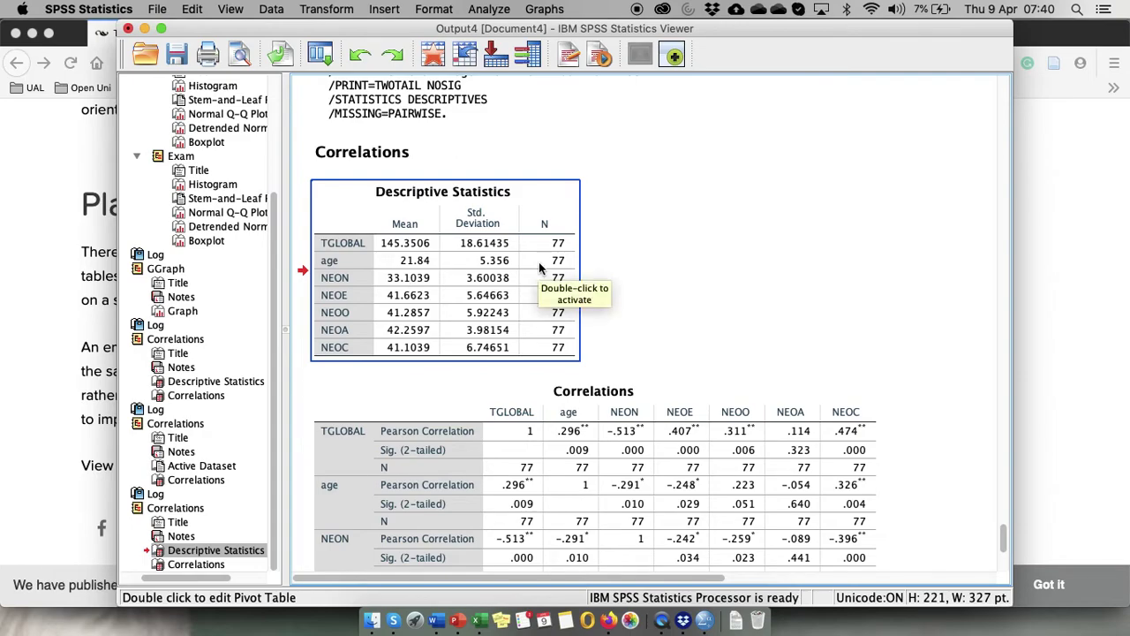
pyautogui.scroll(-5, 538, 261)
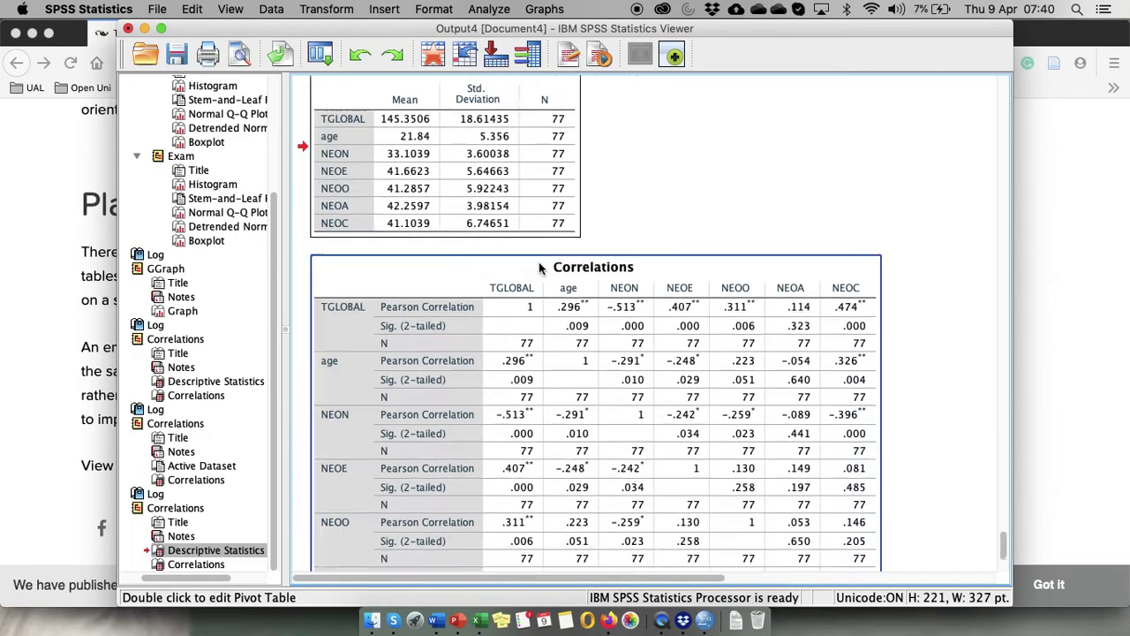
pyautogui.click(539, 273)
pyautogui.scroll(3, 563, 402)
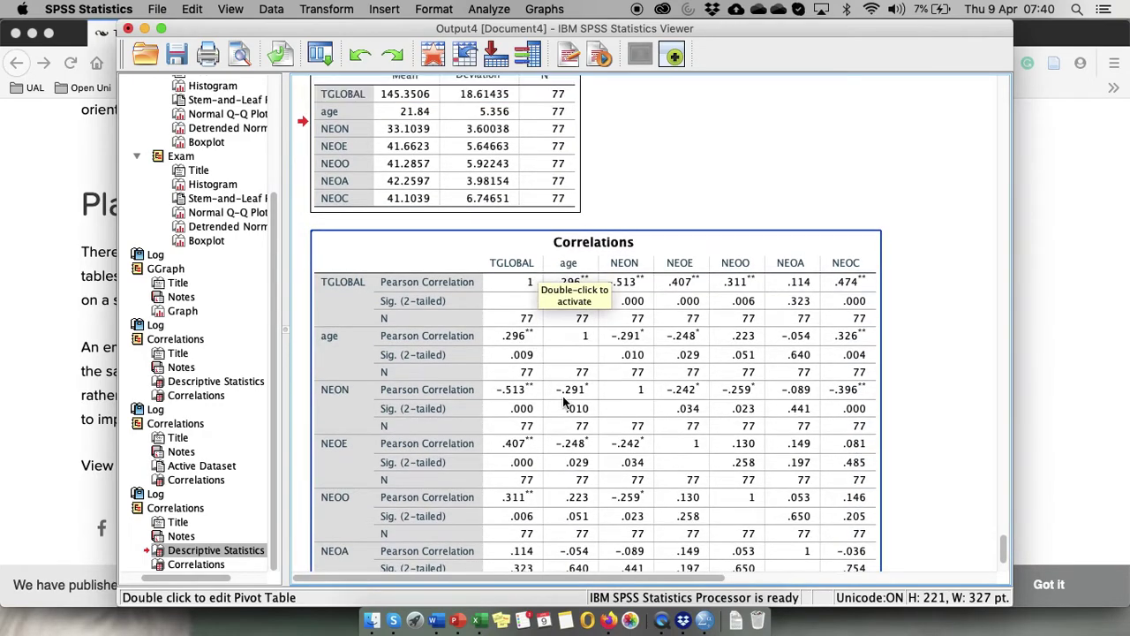
pyautogui.scroll(-5, 562, 402)
pyautogui.scroll(-1, 563, 399)
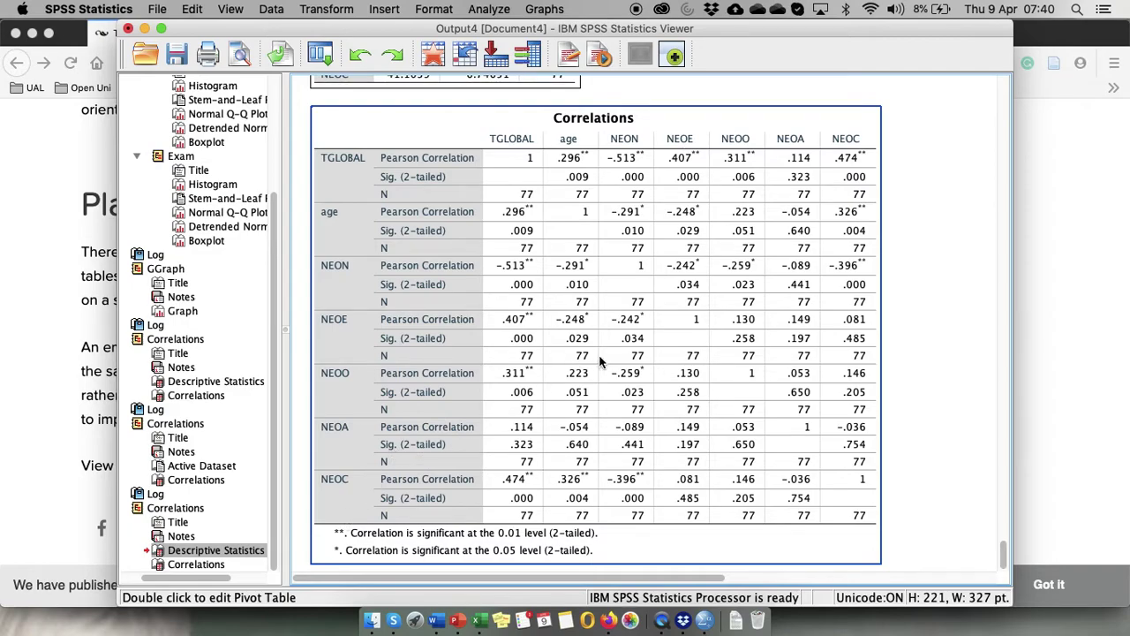
pyautogui.rightClick(664, 318)
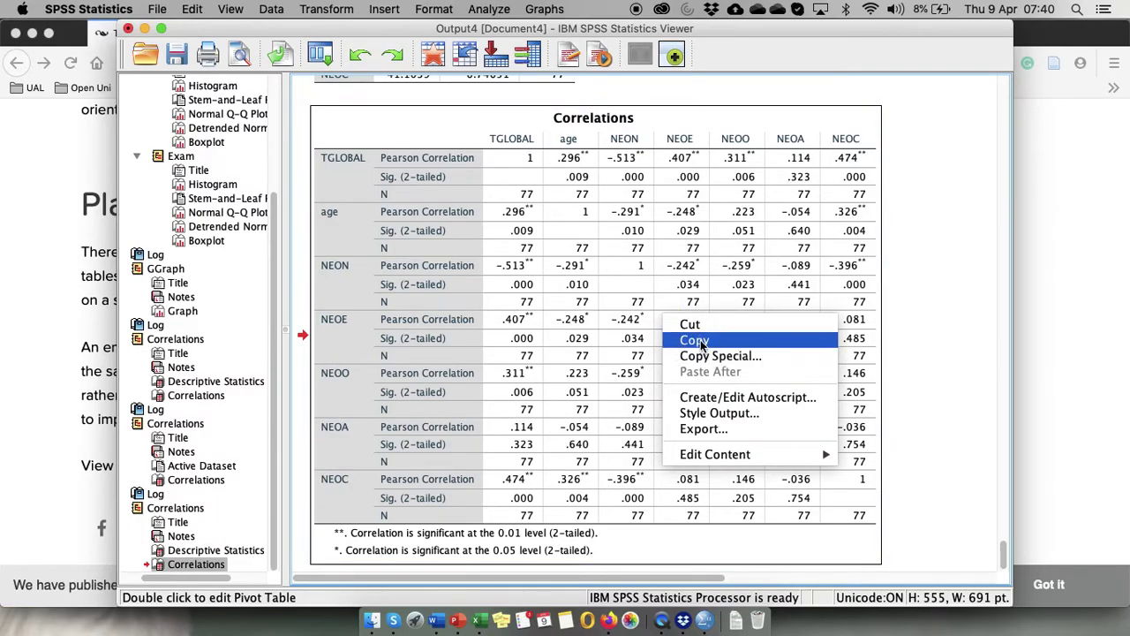
# - Copy the Correlations table and paste it into Book3's Sheet1 at A1
pyautogui.click(694, 341)
pyautogui.hotkey('ctrl', 'Up')
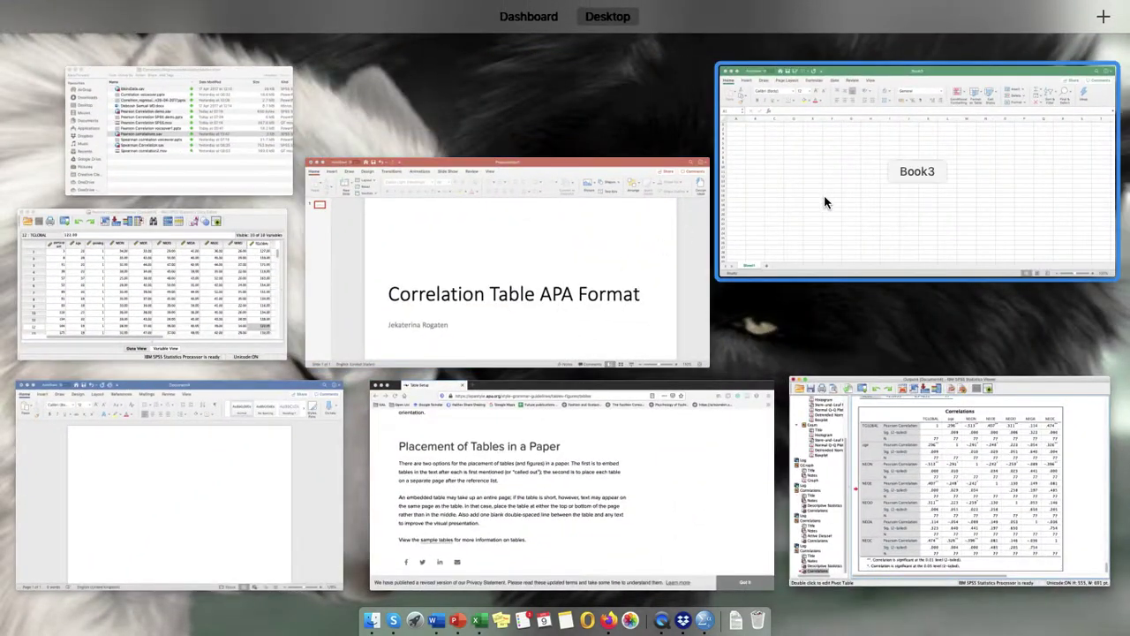
pyautogui.click(824, 196)
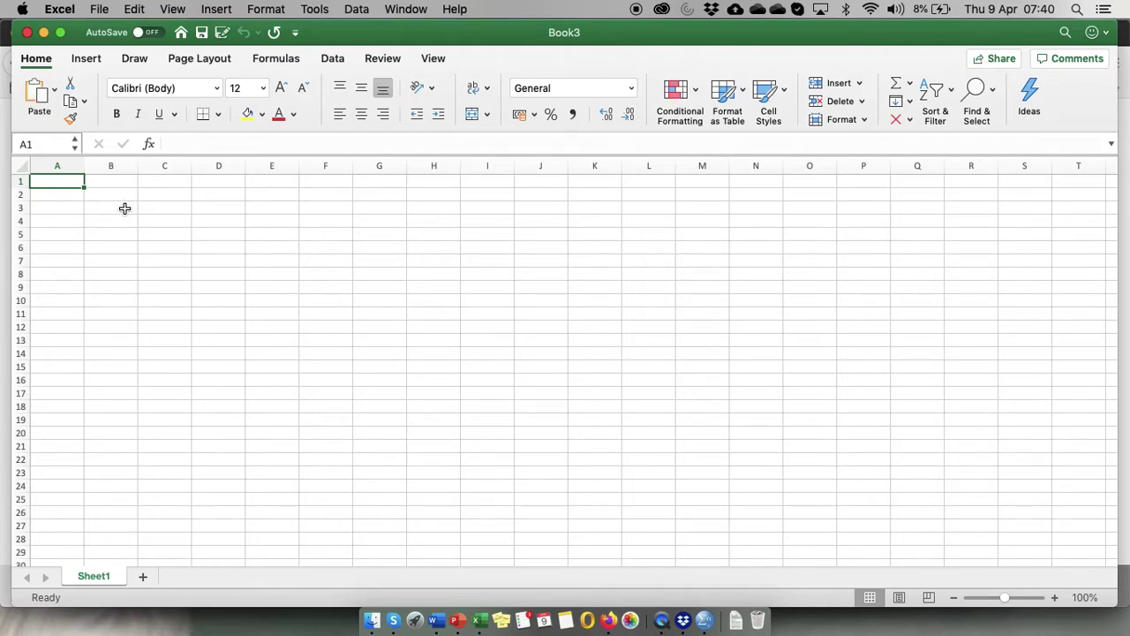
pyautogui.press('super+v')
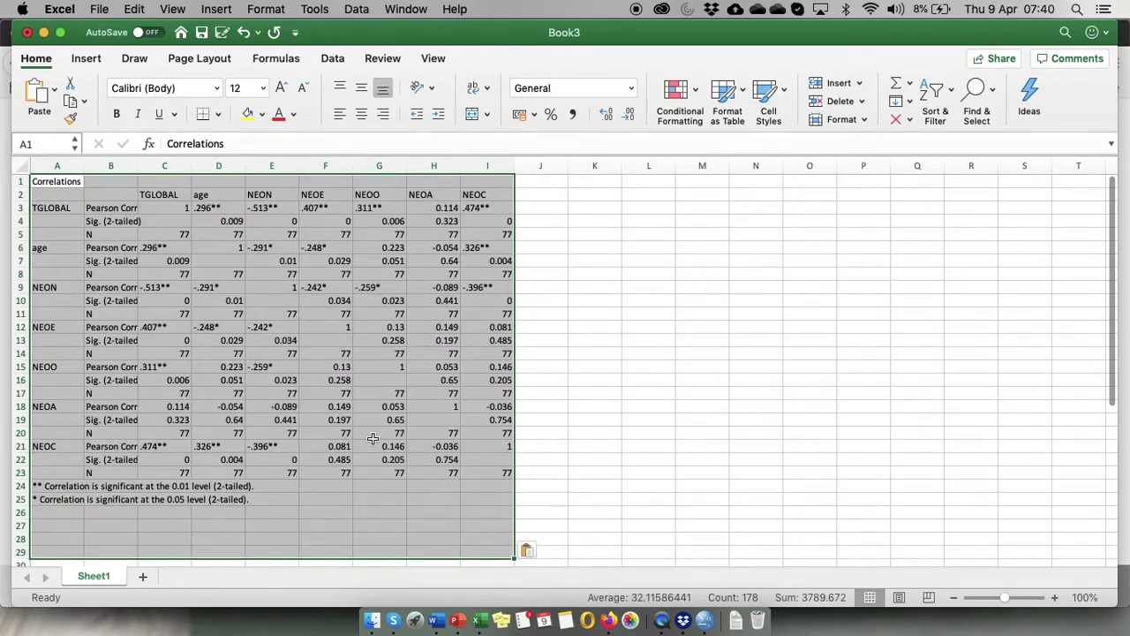
pyautogui.click(547, 484)
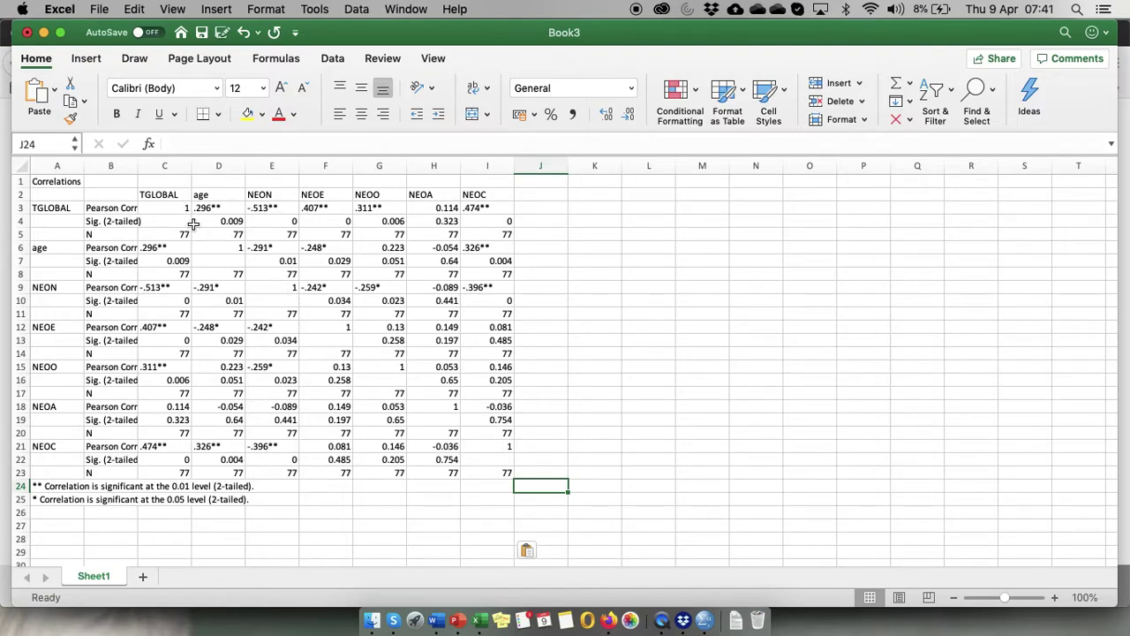
# - Check the diagonal values in C3, D6, E9, F12, G15, H18 and I21
pyautogui.click(177, 208)
pyautogui.click(219, 247)
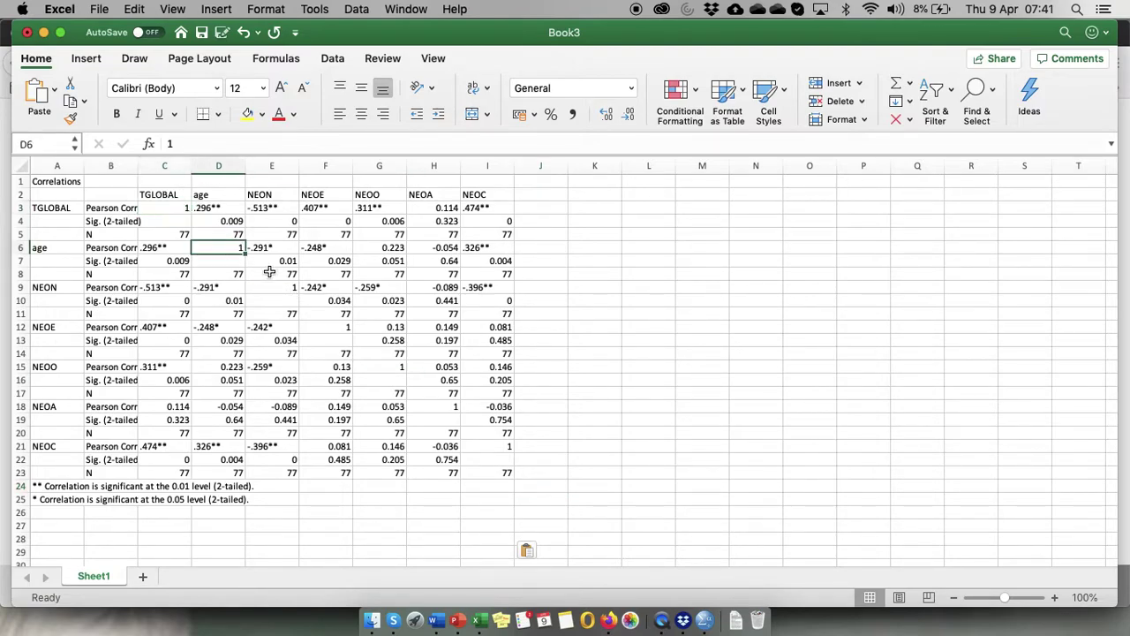
pyautogui.click(275, 287)
pyautogui.click(329, 326)
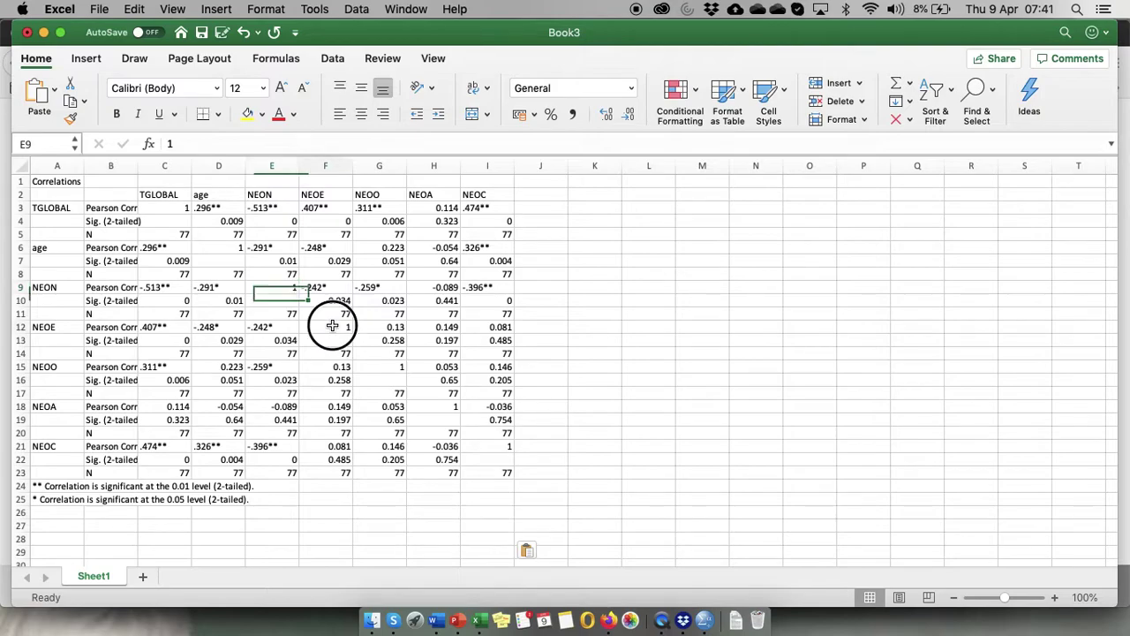
pyautogui.click(382, 365)
pyautogui.click(438, 410)
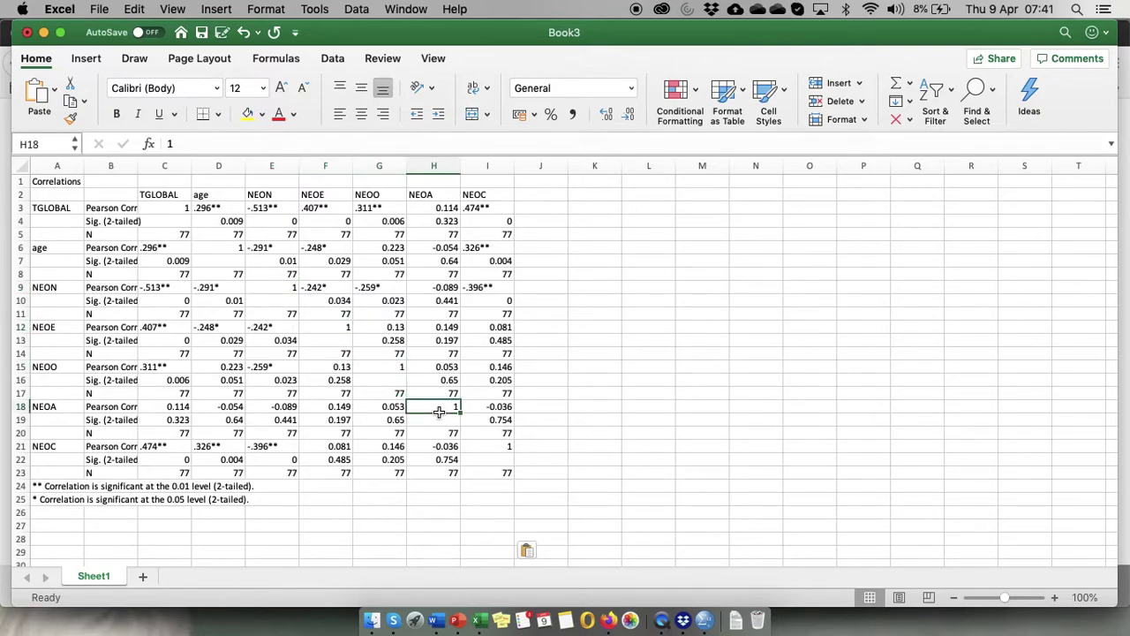
pyautogui.click(489, 448)
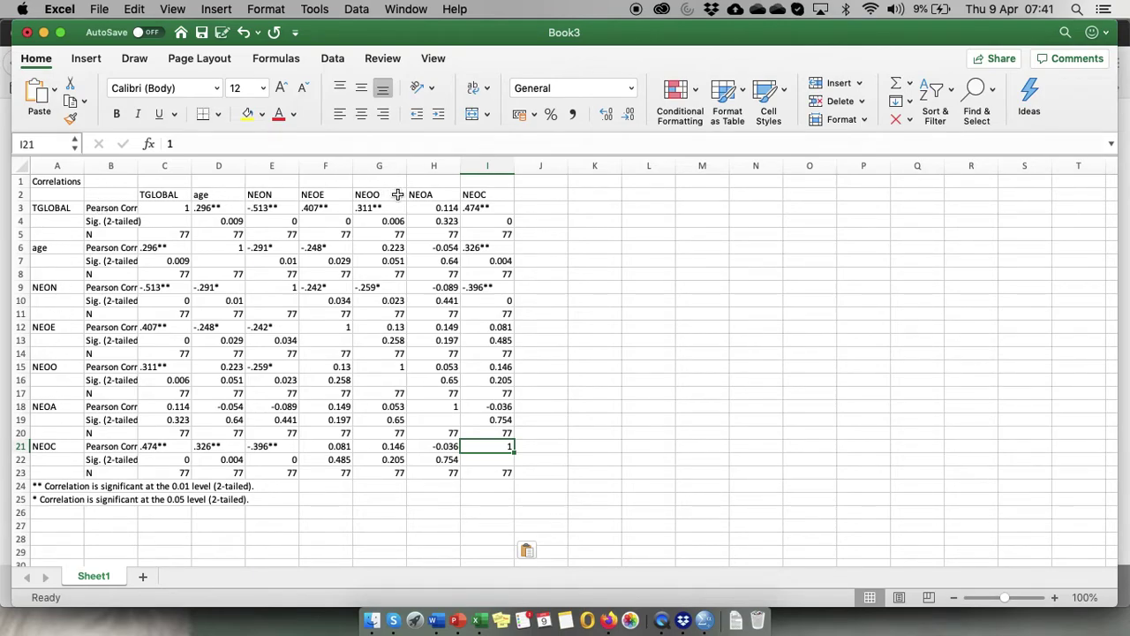
# - Relabel A3 as '1. EI' and A6 as '2. Age'
pyautogui.click(58, 208)
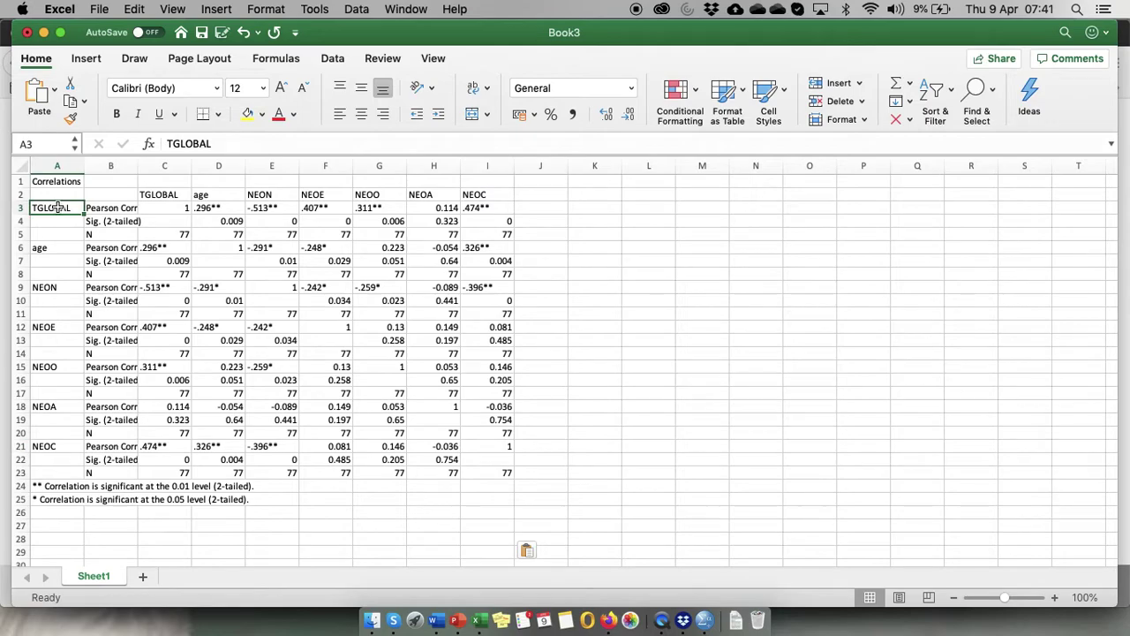
pyautogui.click(168, 143)
pyautogui.write('1.')
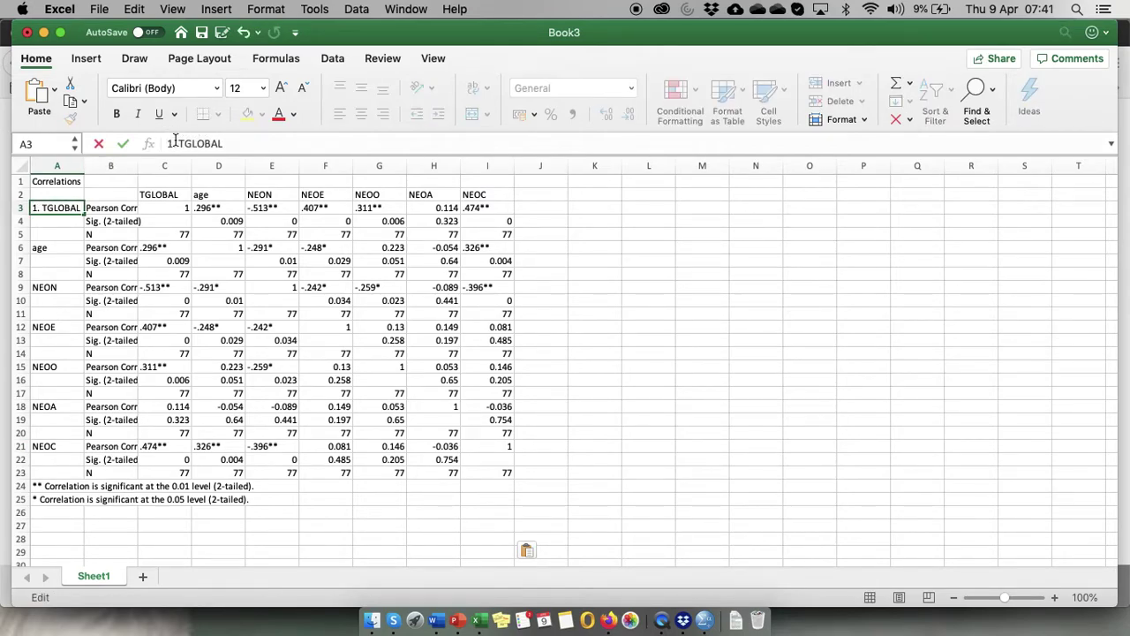
pyautogui.moveTo(179, 143); pyautogui.dragTo(223, 143)
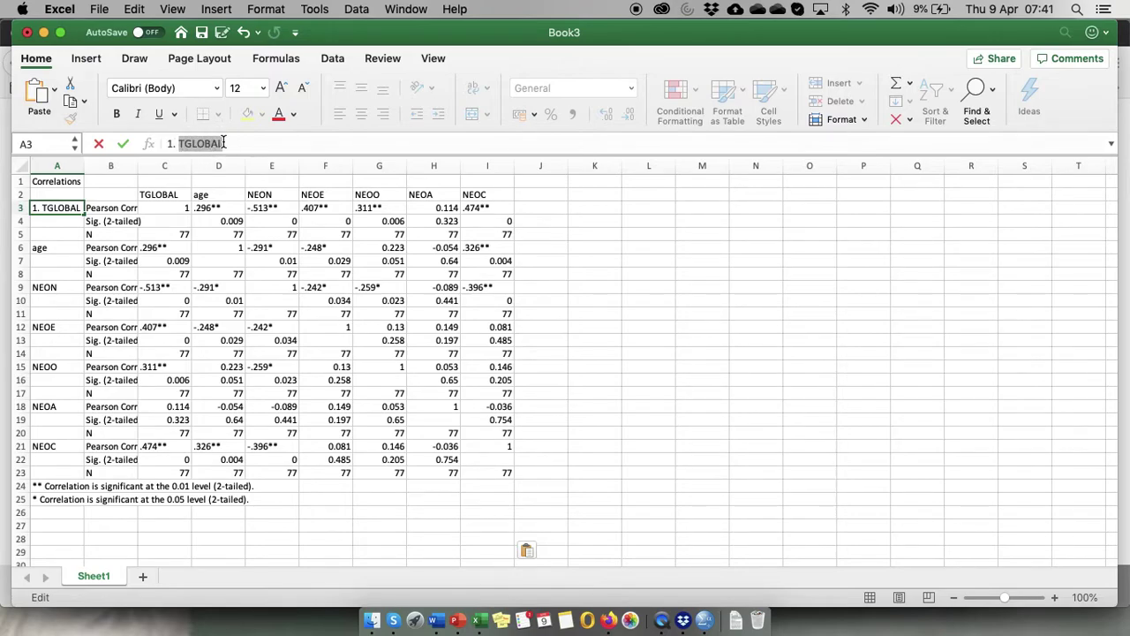
pyautogui.write('EI')
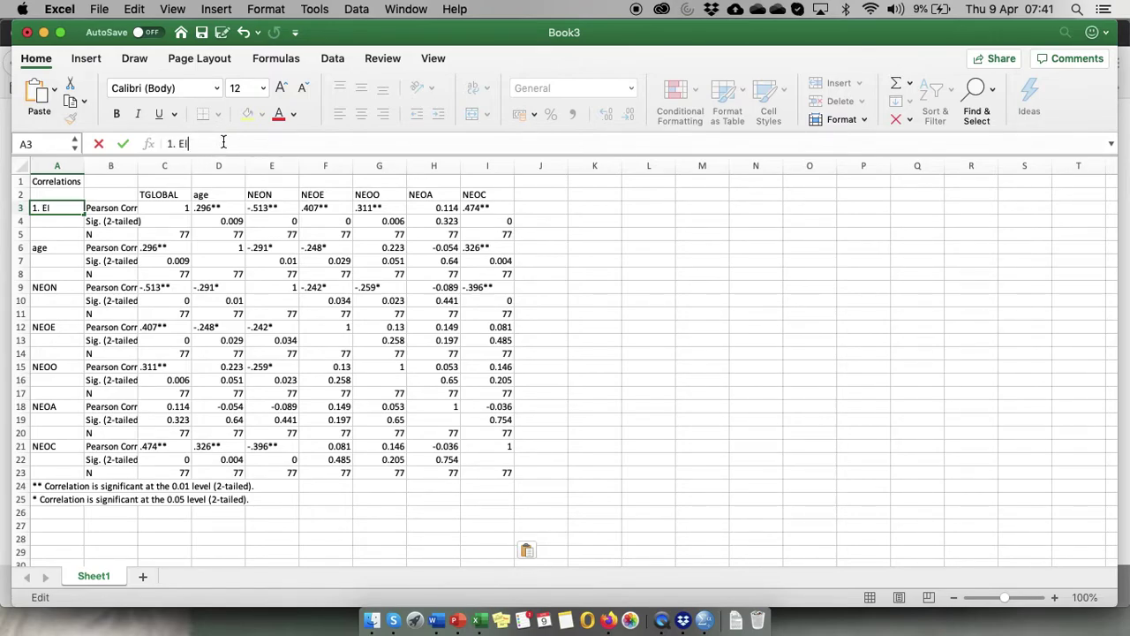
pyautogui.click(64, 246)
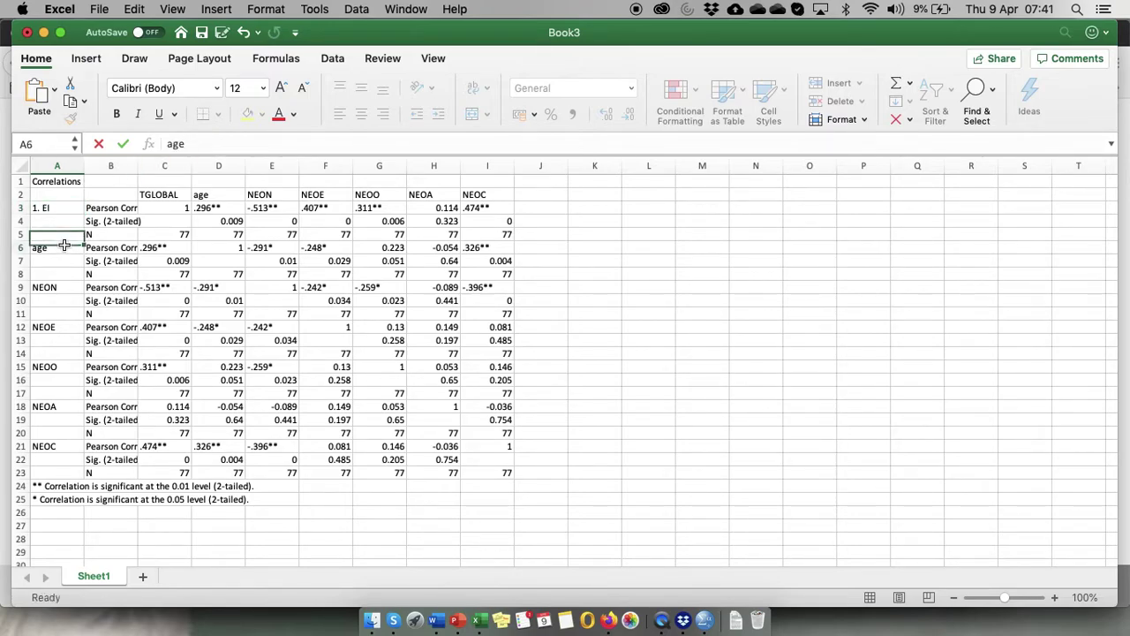
pyautogui.click(173, 144)
pyautogui.press('BackSpace')
pyautogui.write('2. ')
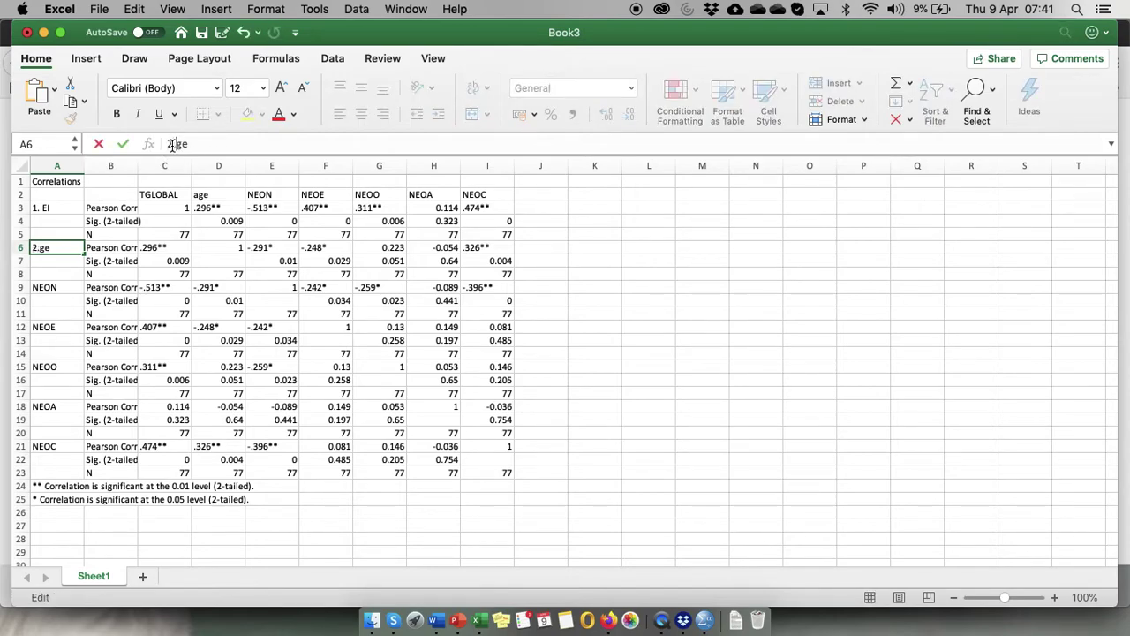
pyautogui.write('A')
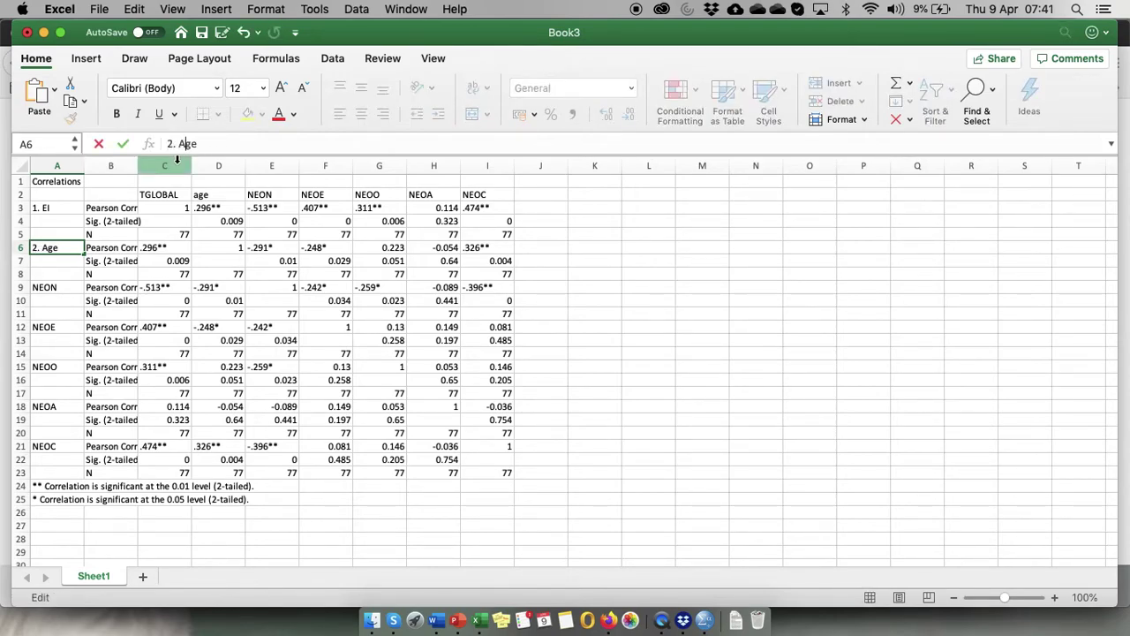
pyautogui.click(64, 287)
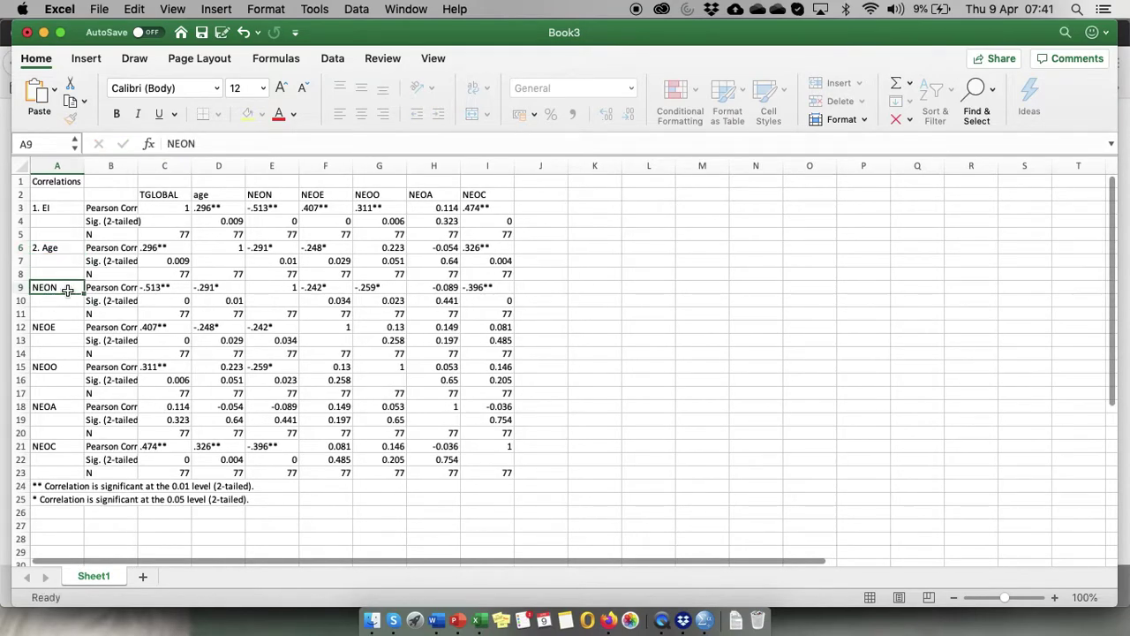
# - Prefix the NEO row labels with numbers, giving 3. NEON, 4. NEOO and 5. NEOA
pyautogui.click(167, 143)
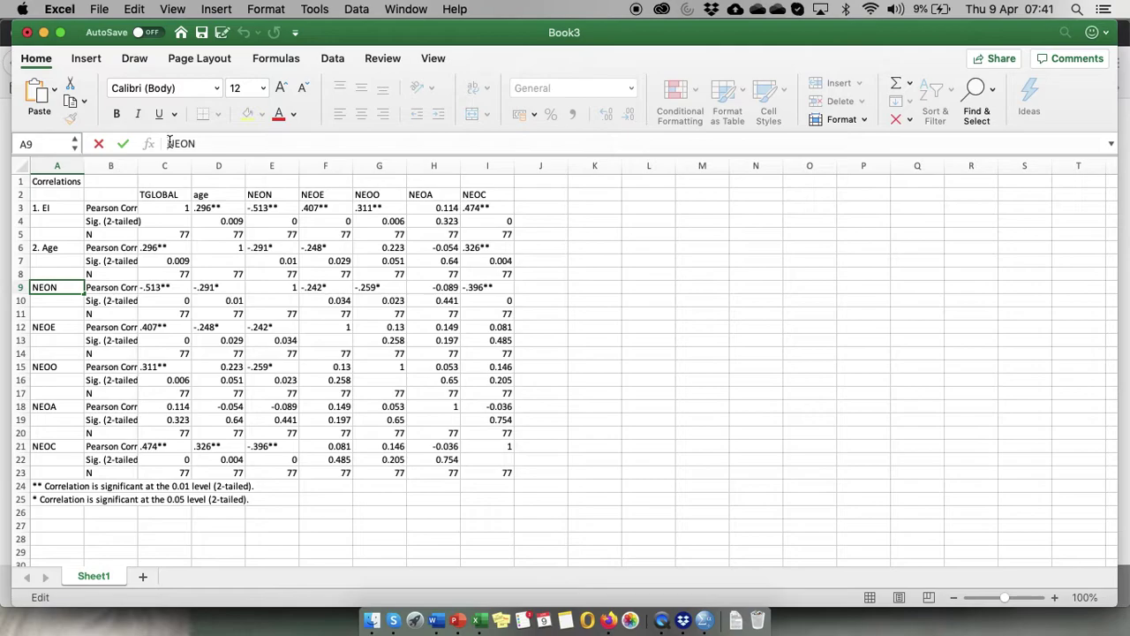
pyautogui.write('3.')
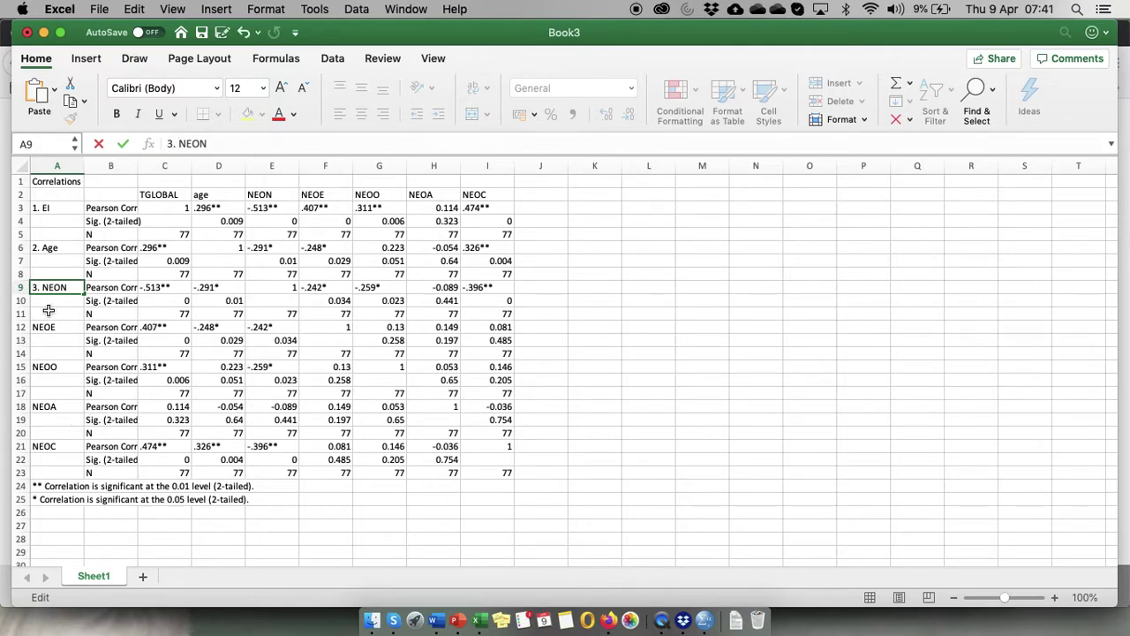
pyautogui.click(53, 328)
pyautogui.click(168, 142)
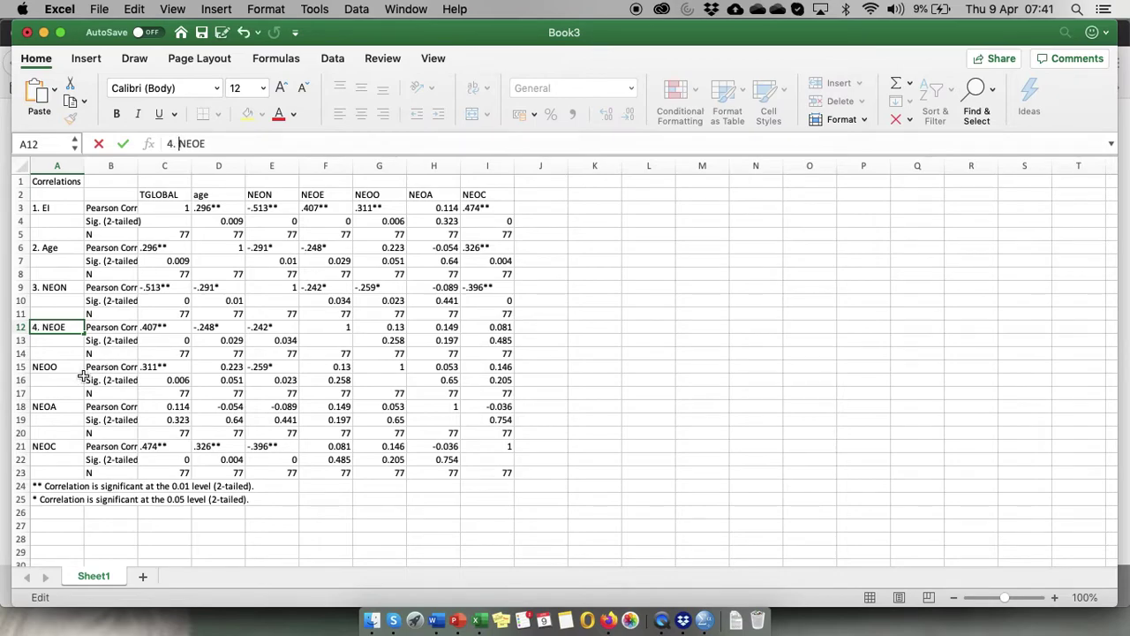
pyautogui.click(49, 367)
pyautogui.click(166, 144)
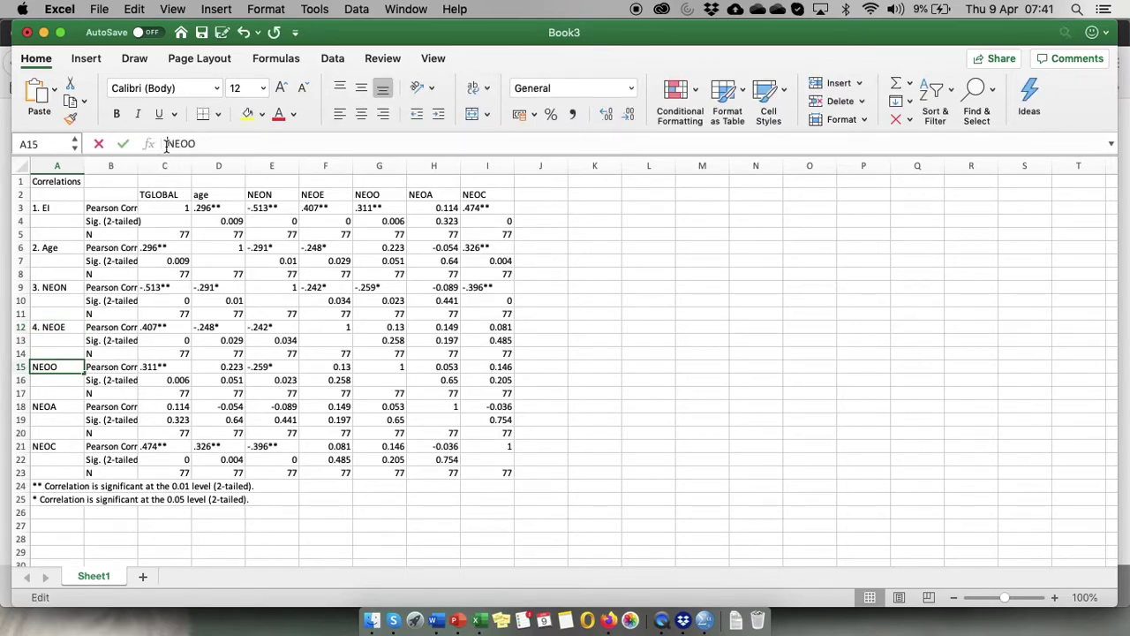
pyautogui.write('4.')
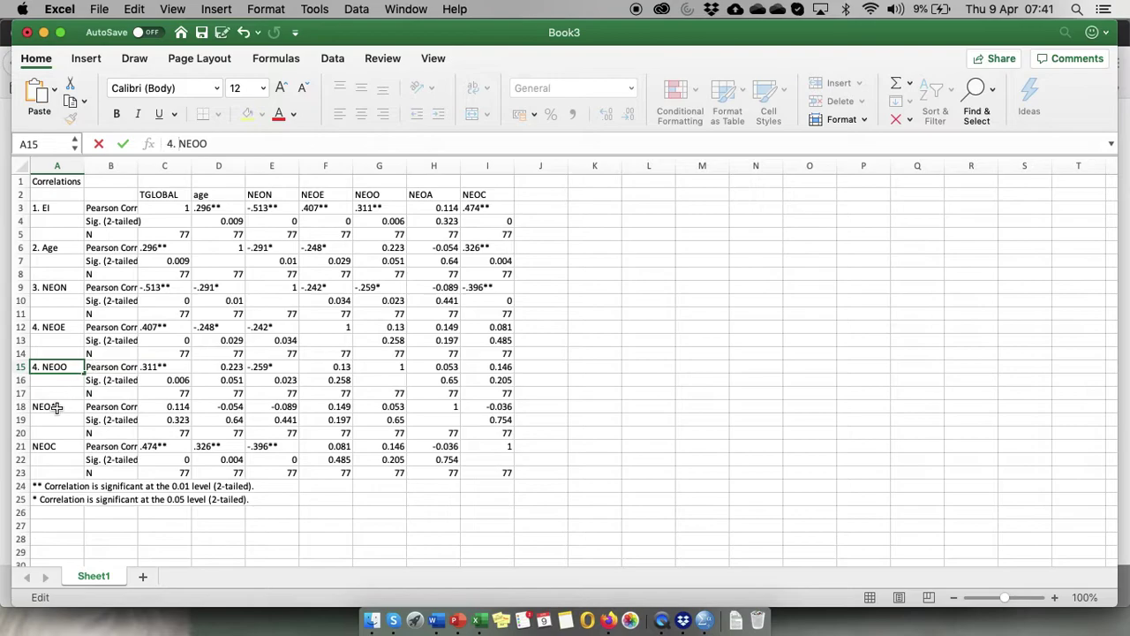
pyautogui.click(46, 406)
pyautogui.click(169, 144)
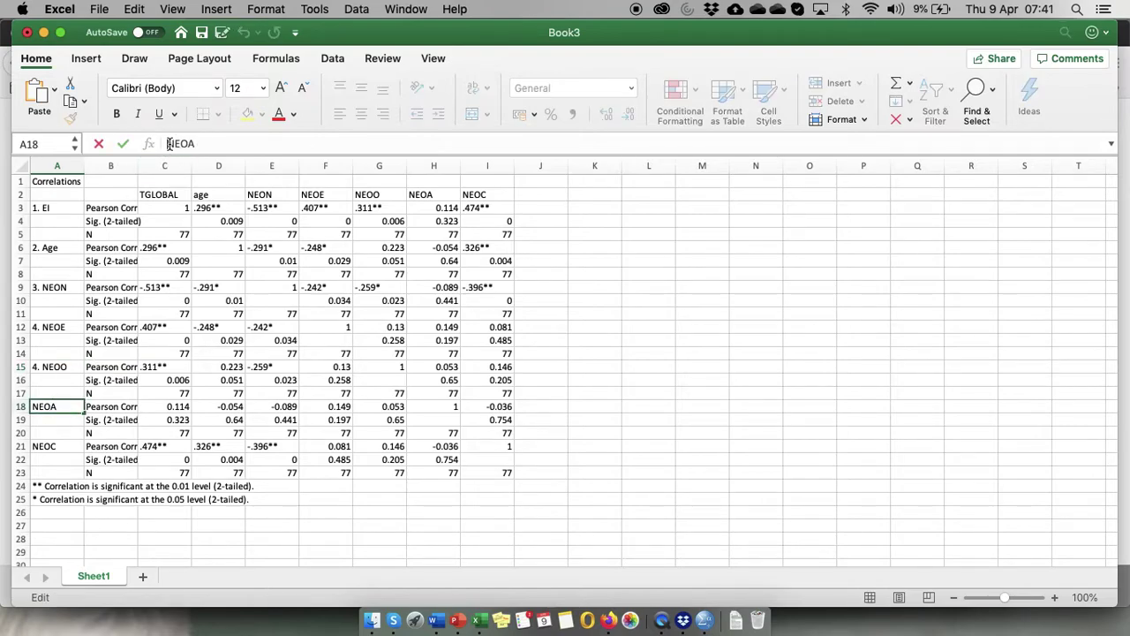
pyautogui.write('5.')
pyautogui.click(56, 446)
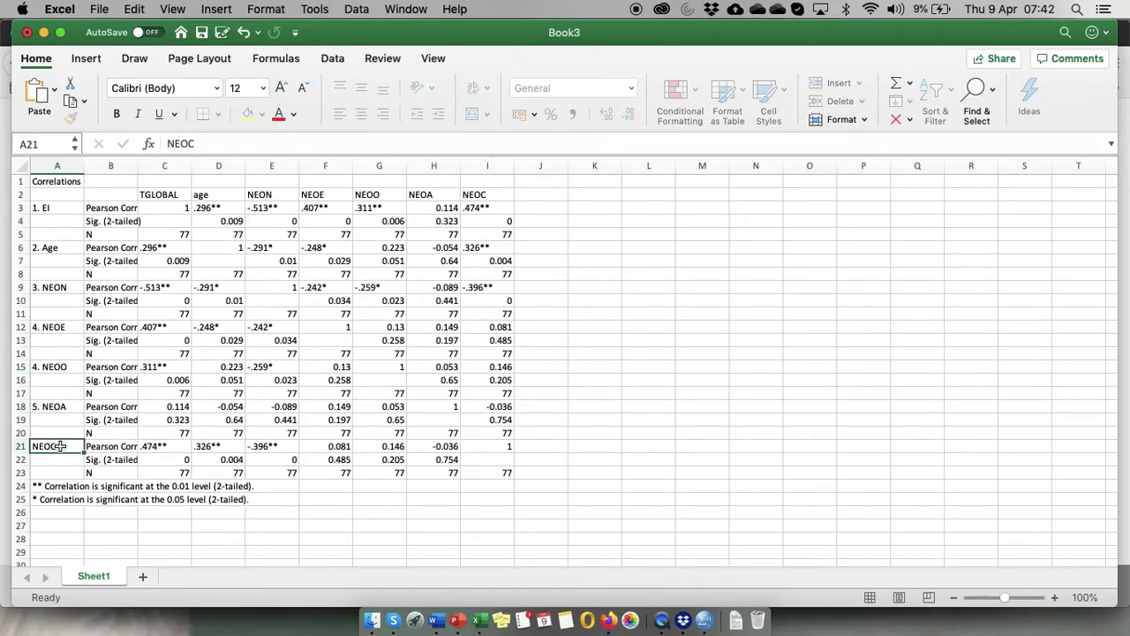
# - Correct the numbering to 5. NEOO and 6. NEOA, and label A21 '7. NEOC'
pyautogui.click(44, 367)
pyautogui.click(173, 145)
pyautogui.press('BackSpace')
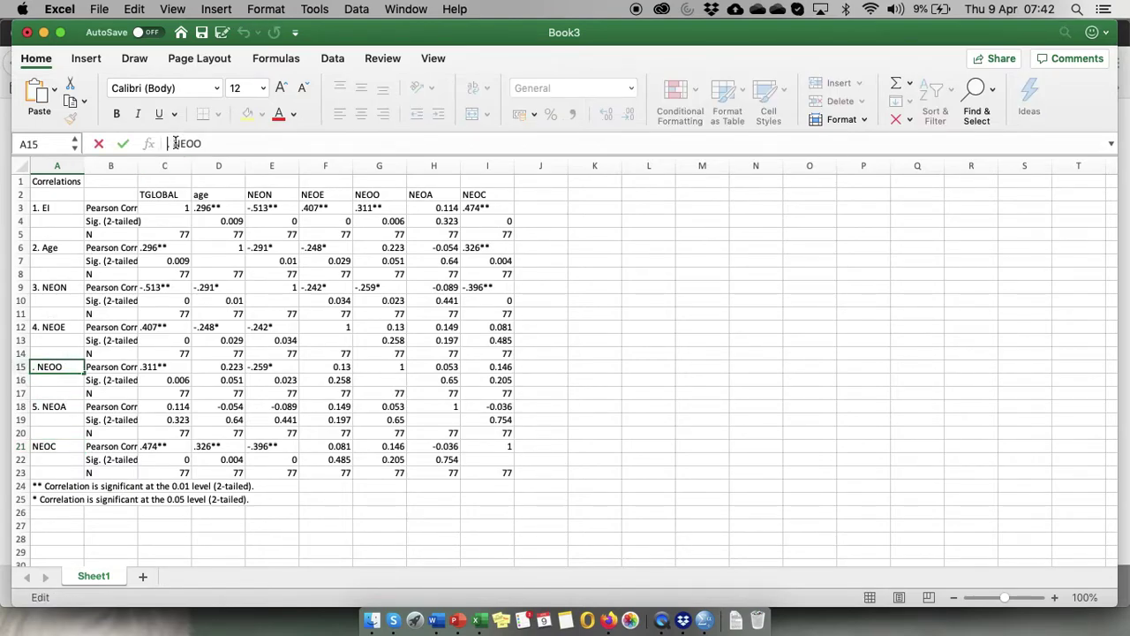
pyautogui.write('5')
pyautogui.click(47, 402)
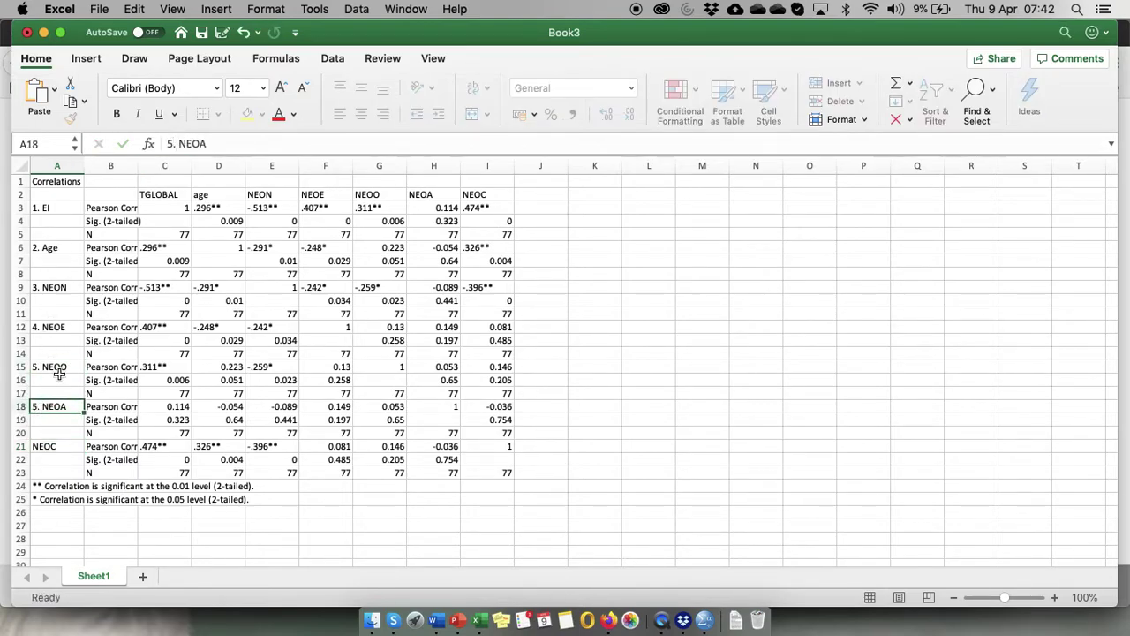
pyautogui.click(172, 144)
pyautogui.press('BackSpace')
pyautogui.write('6')
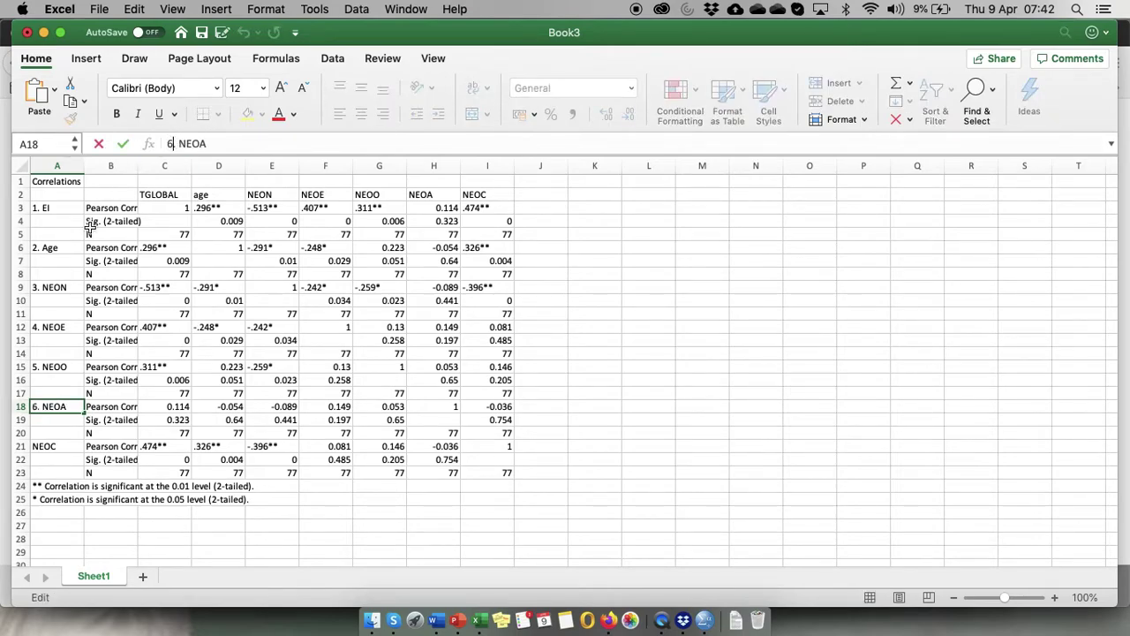
pyautogui.click(58, 448)
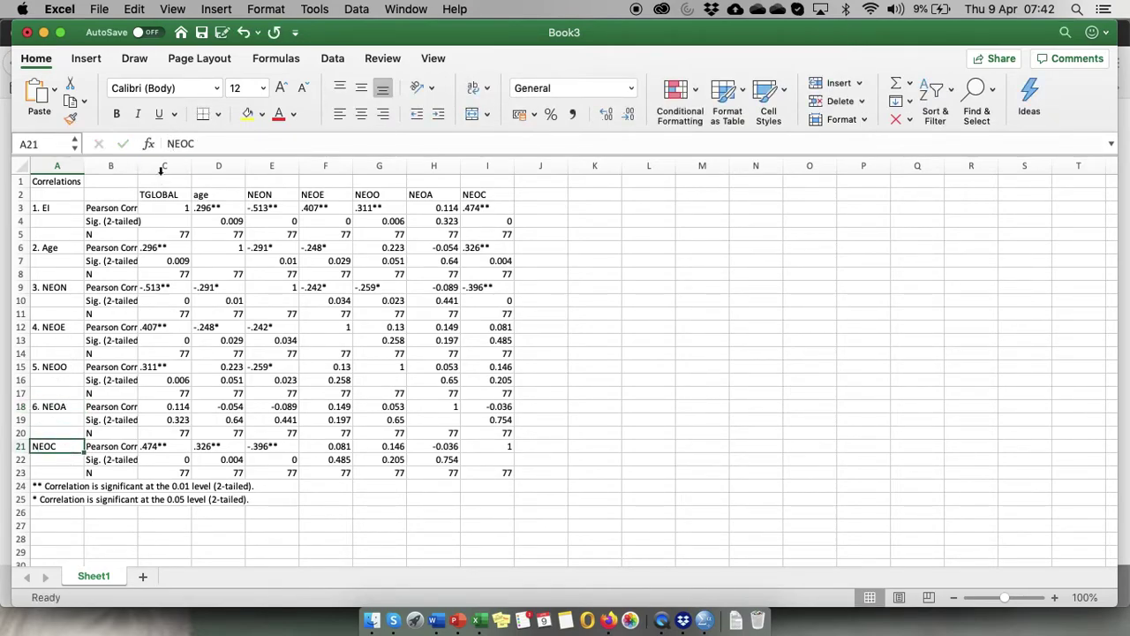
pyautogui.click(171, 143)
pyautogui.write('7.')
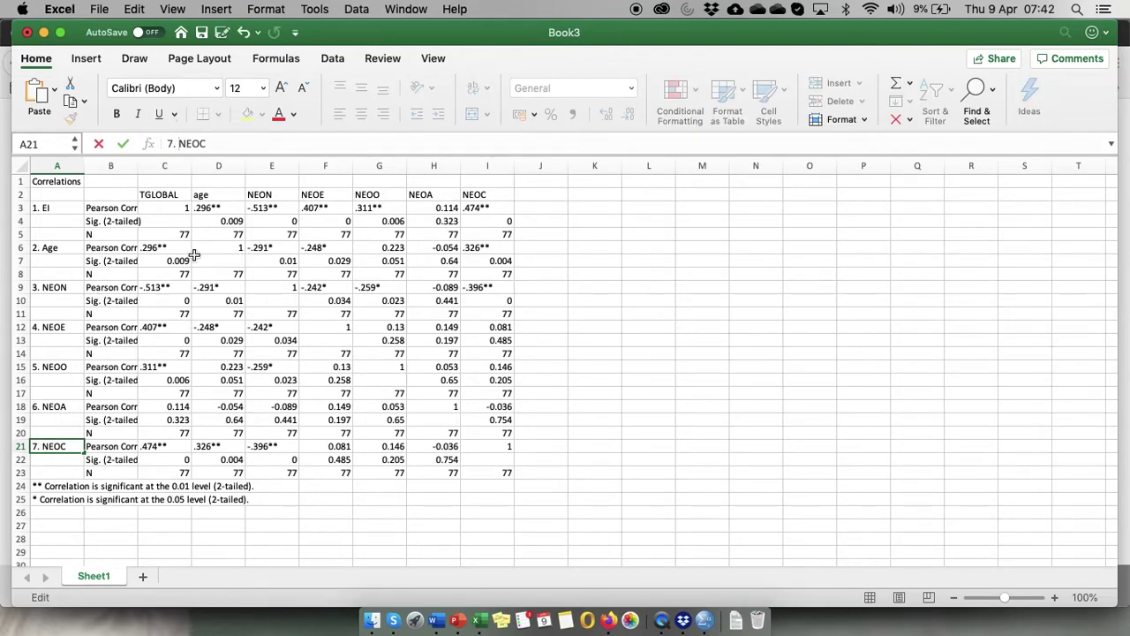
# - Enter 1 through 7 as the C2–I2 column headers and type 'Variable' in A2
pyautogui.click(180, 196)
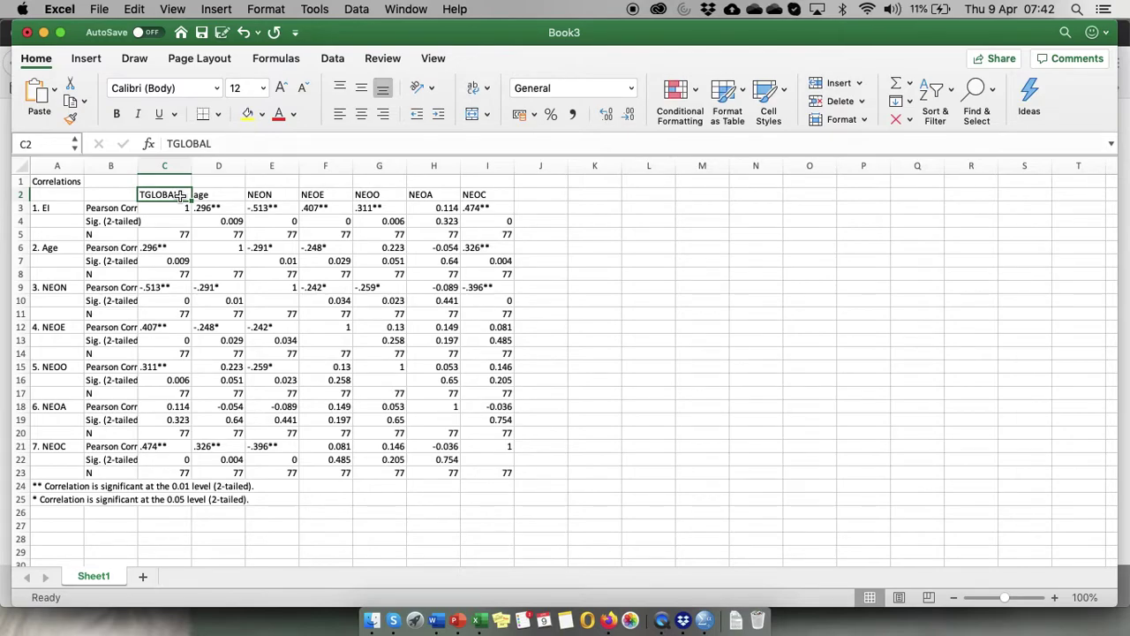
pyautogui.write('1')
pyautogui.press('Tab')
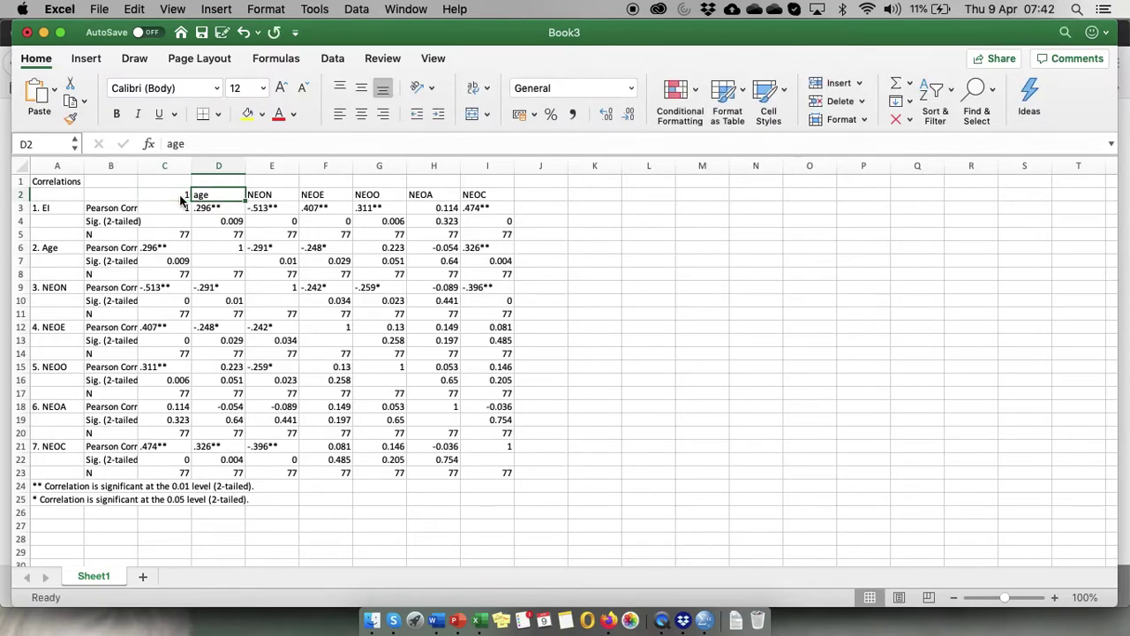
pyautogui.write('2')
pyautogui.press('Tab')
pyautogui.write('3')
pyautogui.press('Tab')
pyautogui.write('4')
pyautogui.press('Tab')
pyautogui.write('5')
pyautogui.press('Tab')
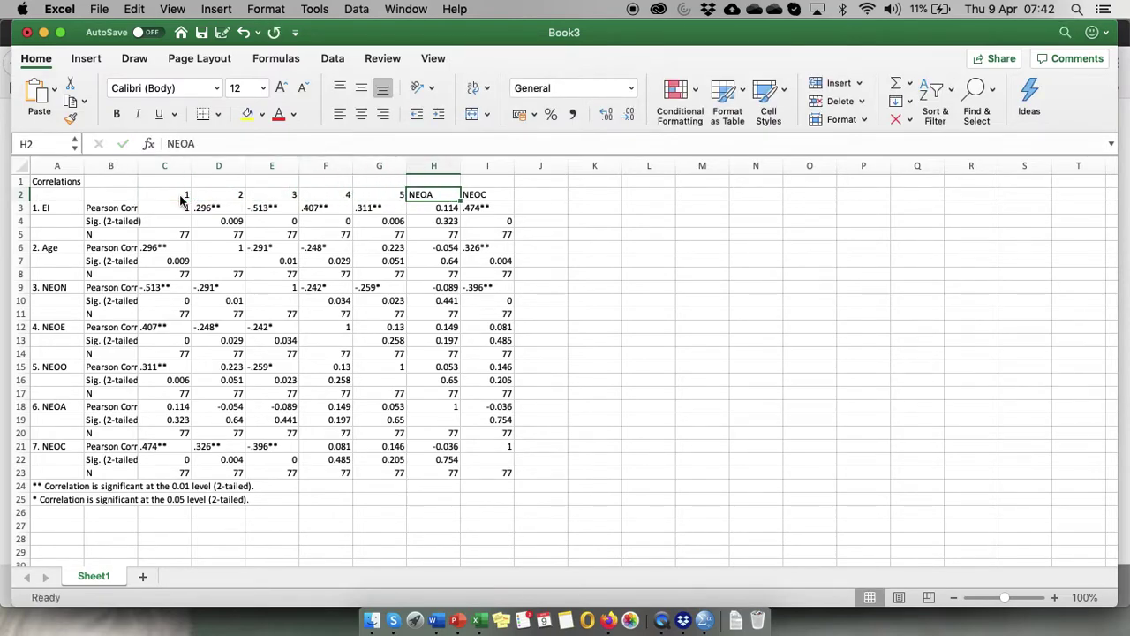
pyautogui.write('6')
pyautogui.press('Tab')
pyautogui.write('7')
pyautogui.press('Tab')
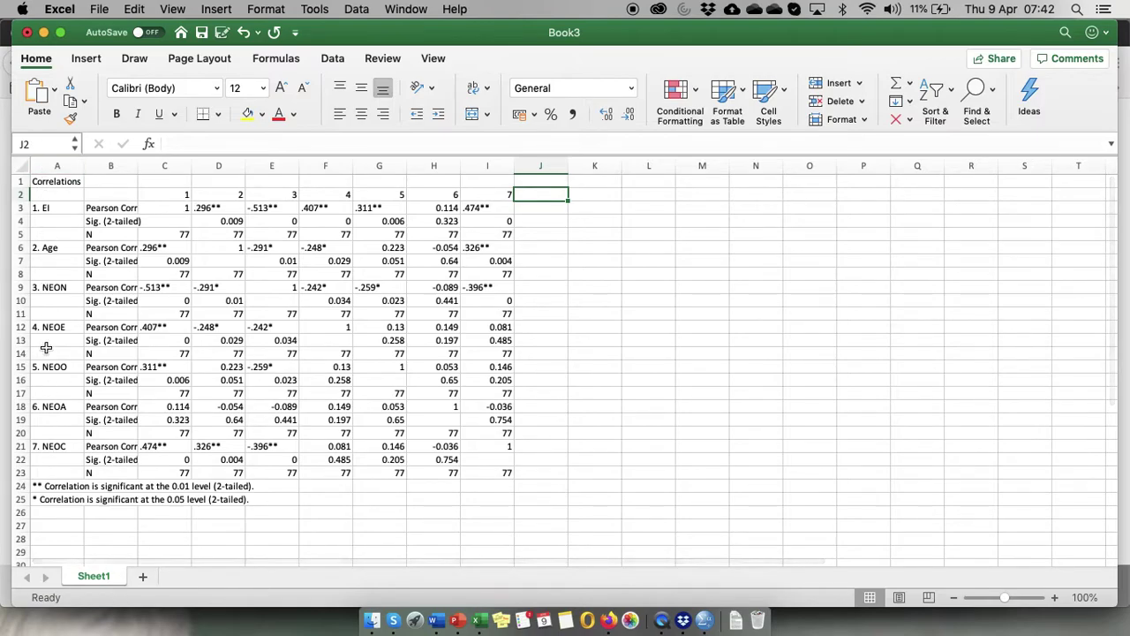
pyautogui.click(53, 189)
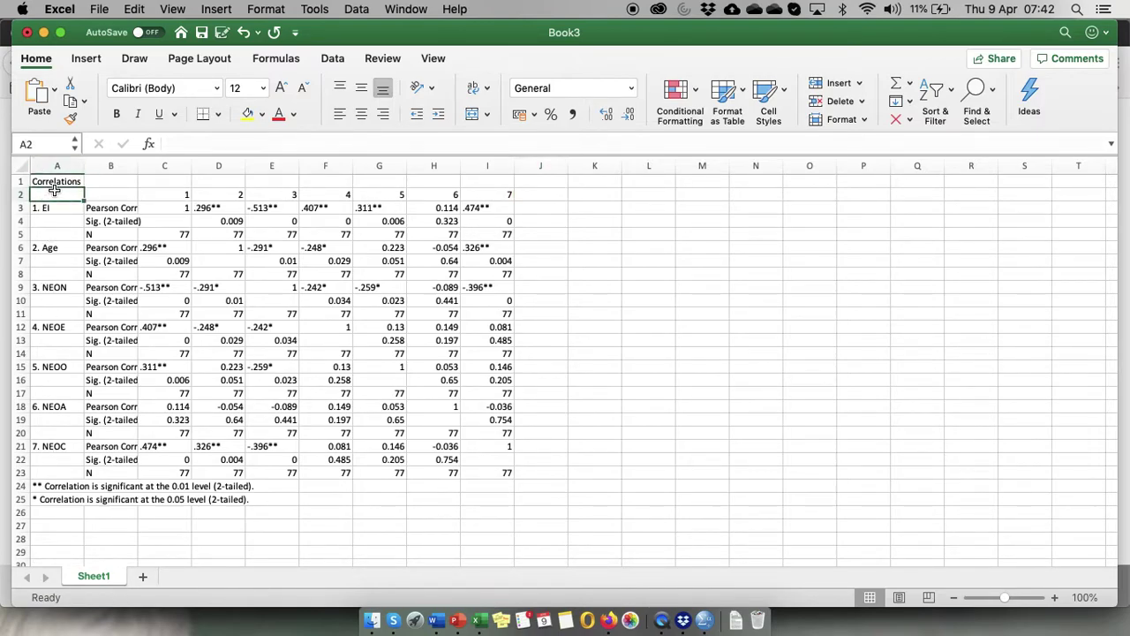
pyautogui.write('Variable')
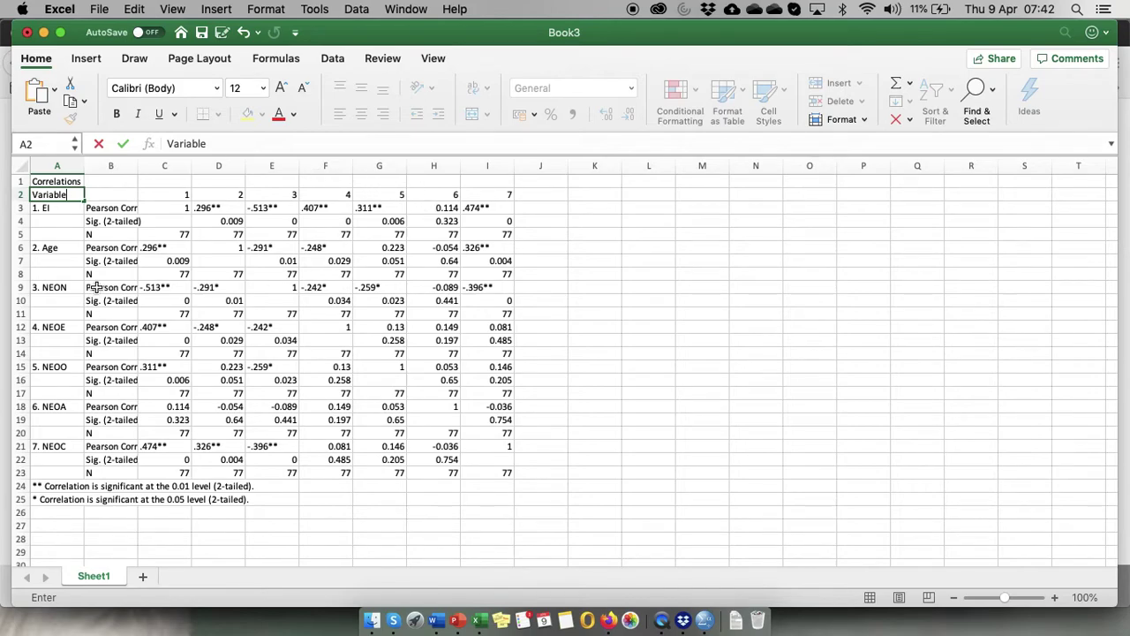
# - Delete column B containing the statistic labels
pyautogui.moveTo(121, 208); pyautogui.dragTo(119, 468)
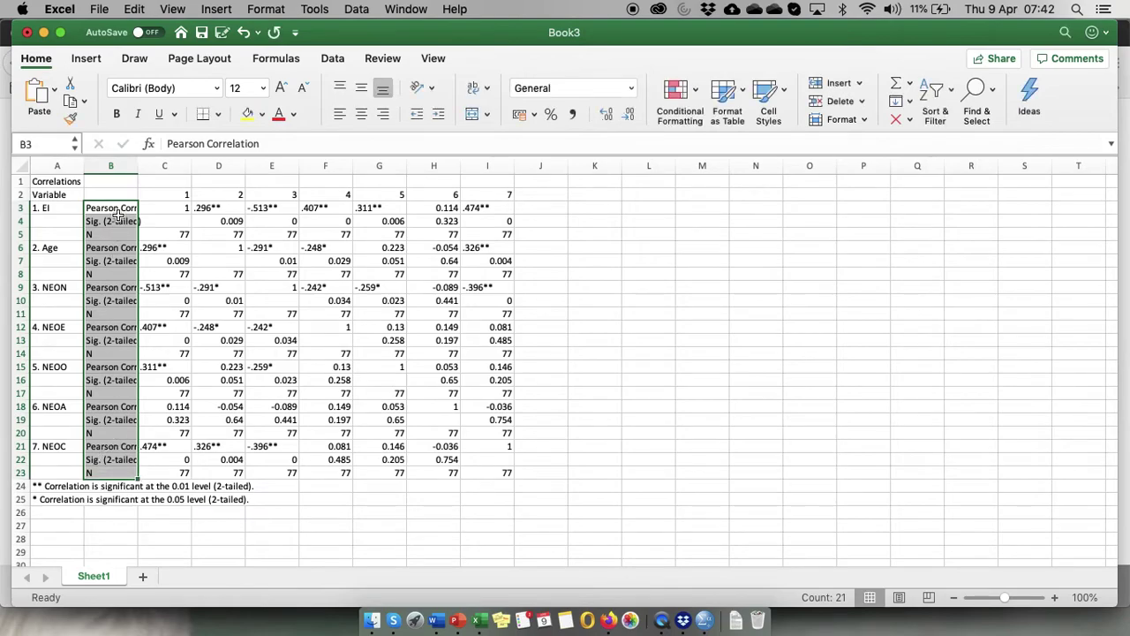
pyautogui.click(117, 162)
pyautogui.rightClick(117, 162)
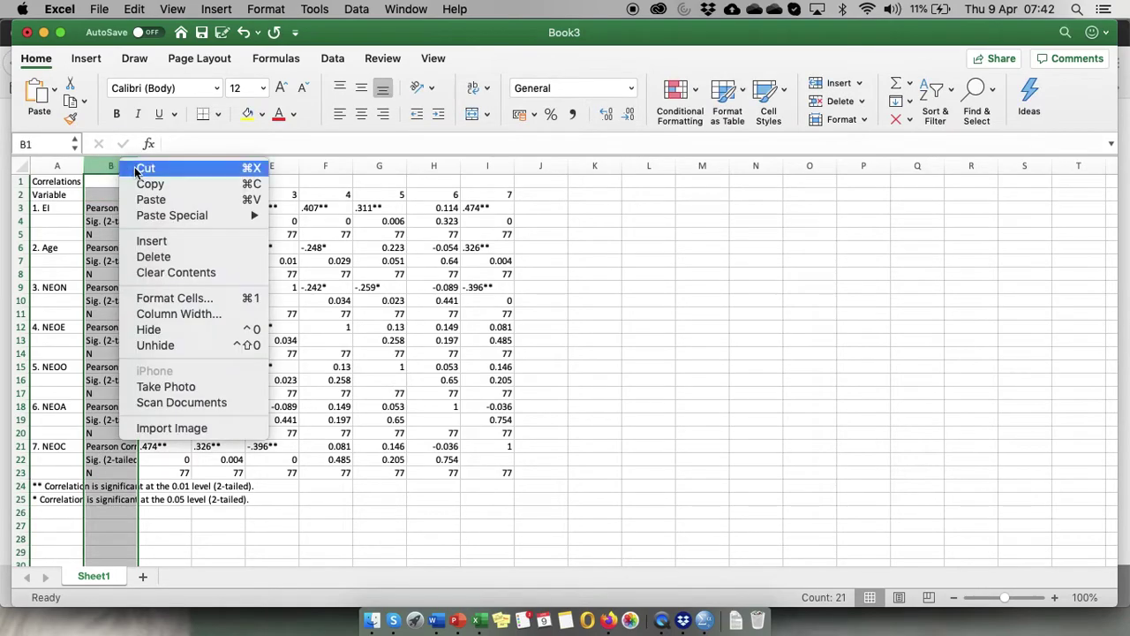
pyautogui.click(172, 257)
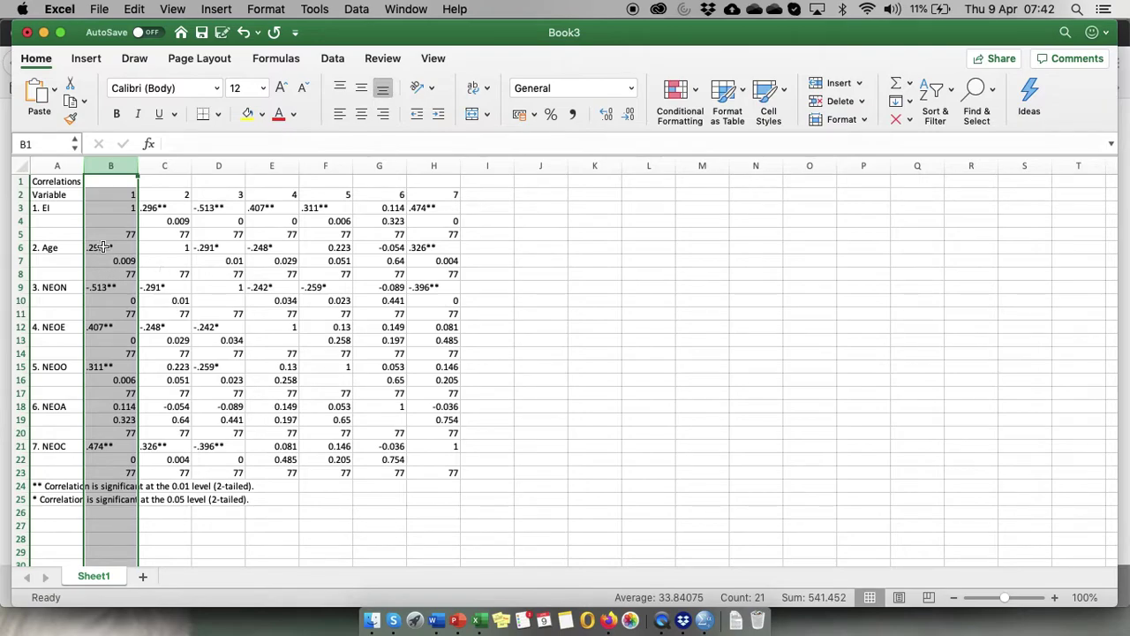
# - Clear the contents of EI's diagonal cells B3 to B5
pyautogui.click(73, 209)
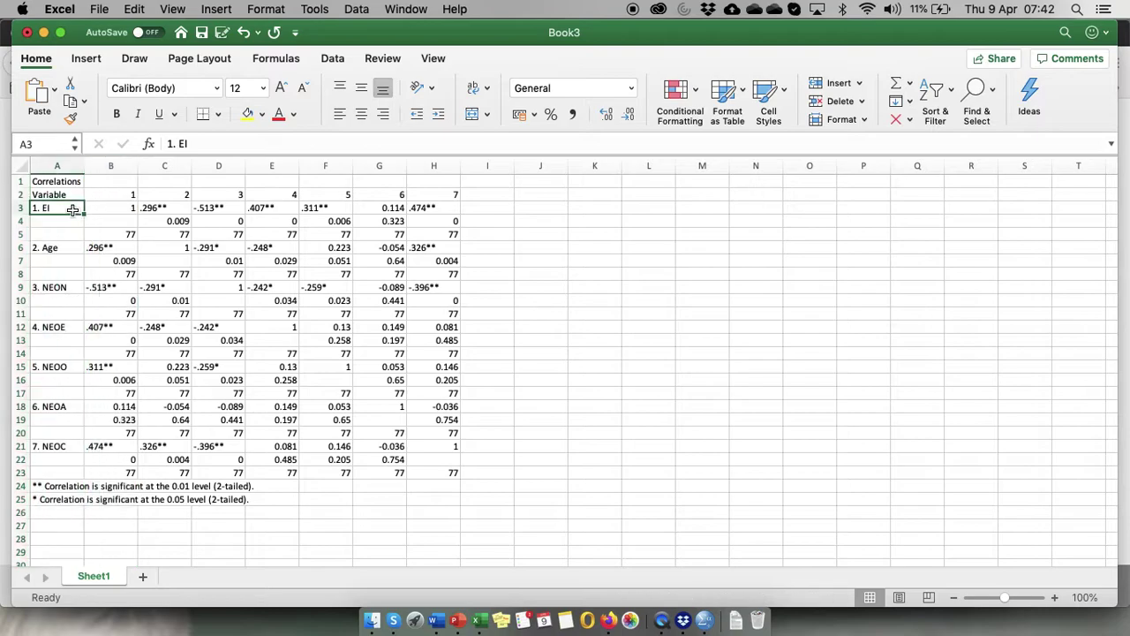
pyautogui.moveTo(97, 208); pyautogui.dragTo(122, 236)
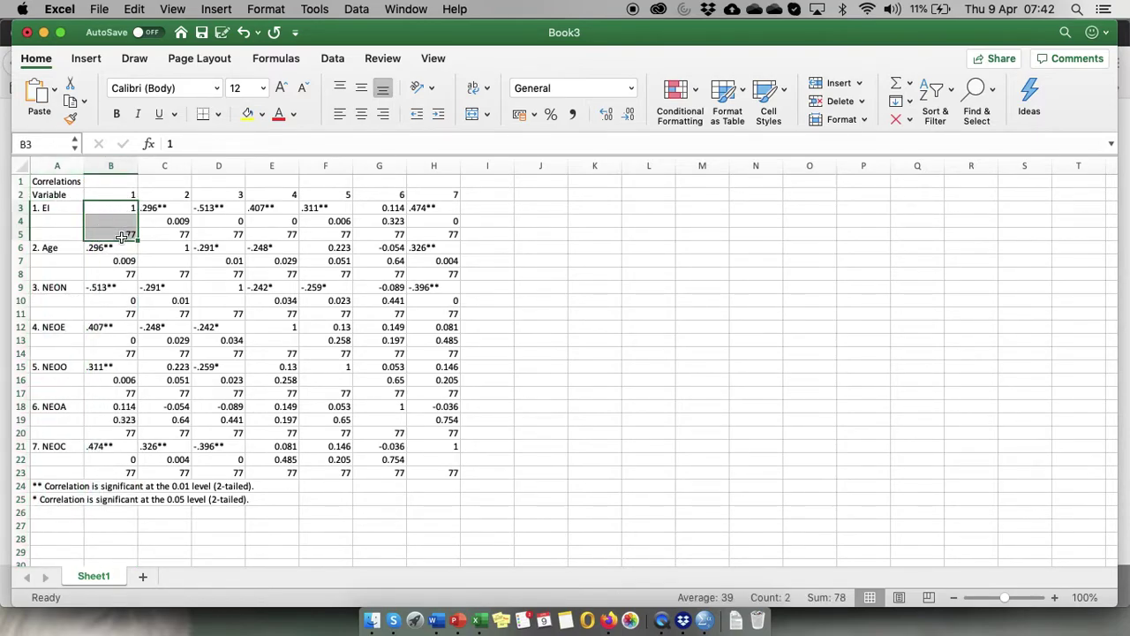
pyautogui.rightClick(123, 200)
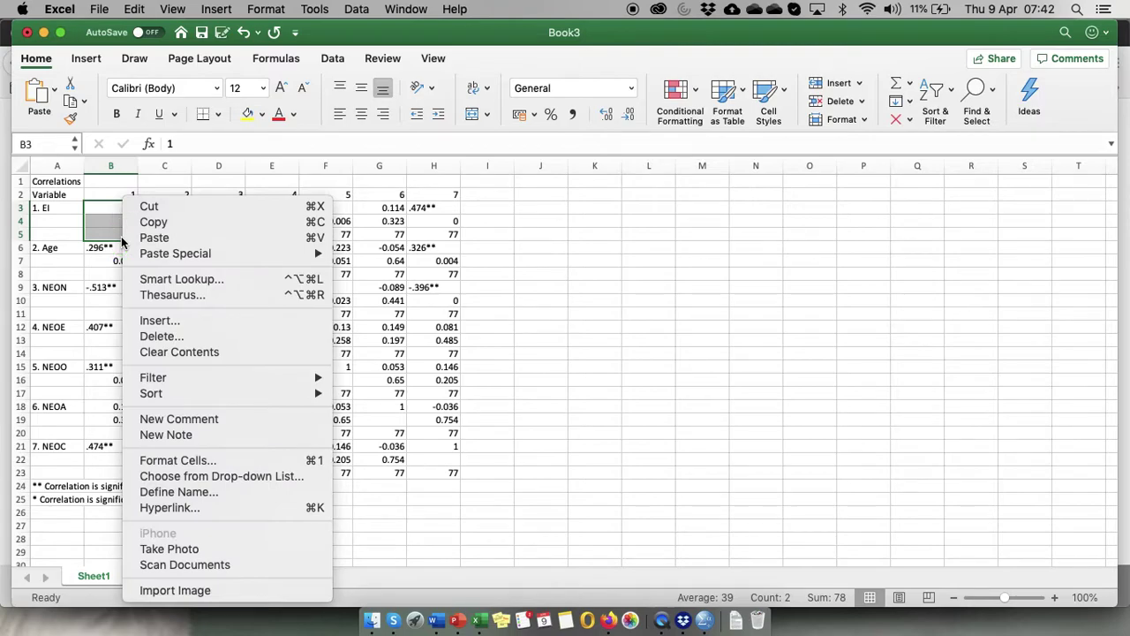
pyautogui.click(200, 352)
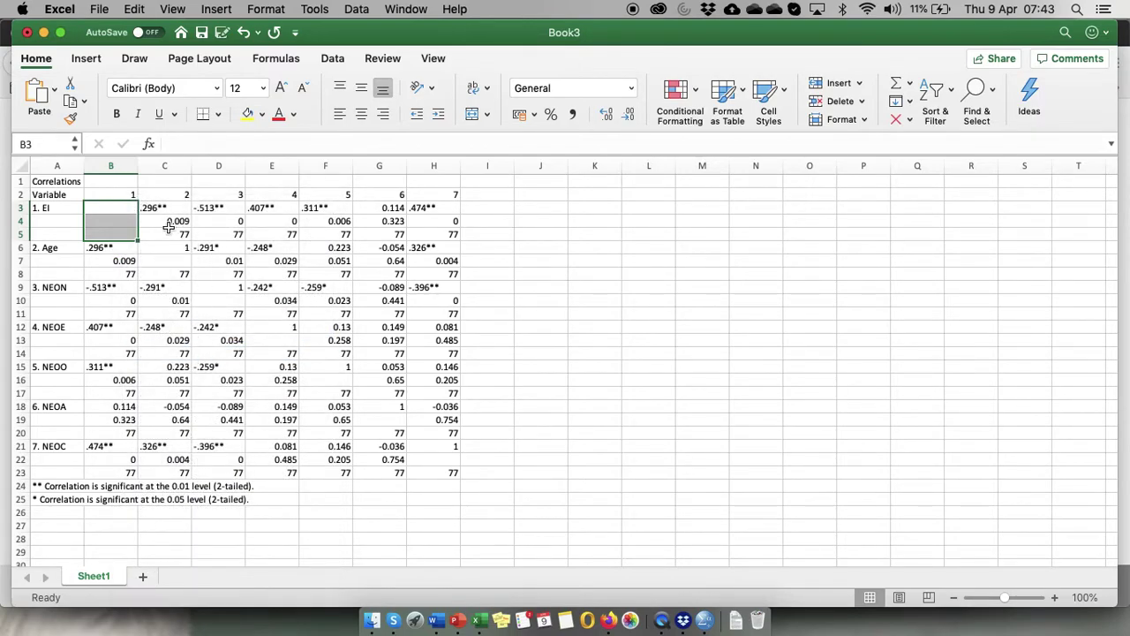
# - Clear the contents of the upper-triangle blocks C3:H8 and E9:H13
pyautogui.moveTo(152, 207); pyautogui.dragTo(420, 271)
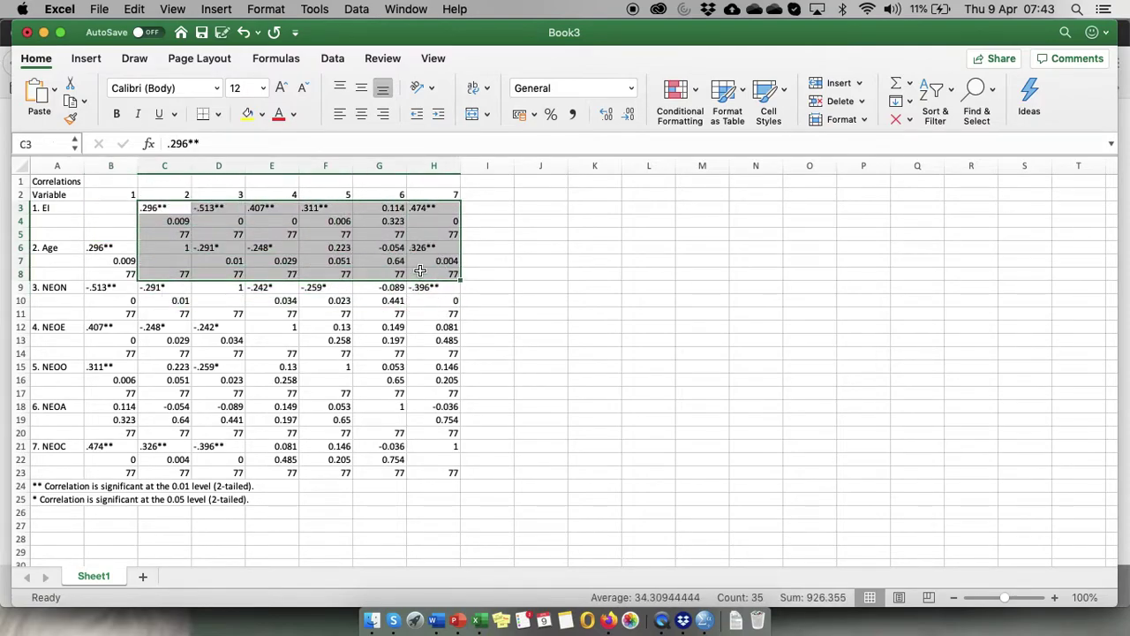
pyautogui.rightClick(284, 251)
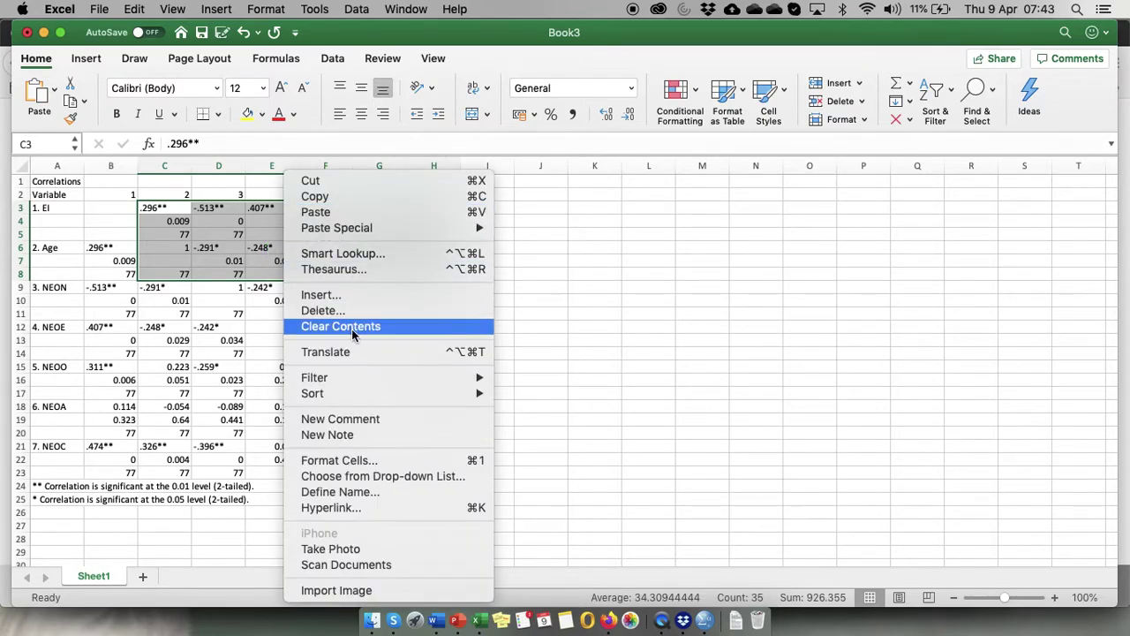
pyautogui.click(351, 329)
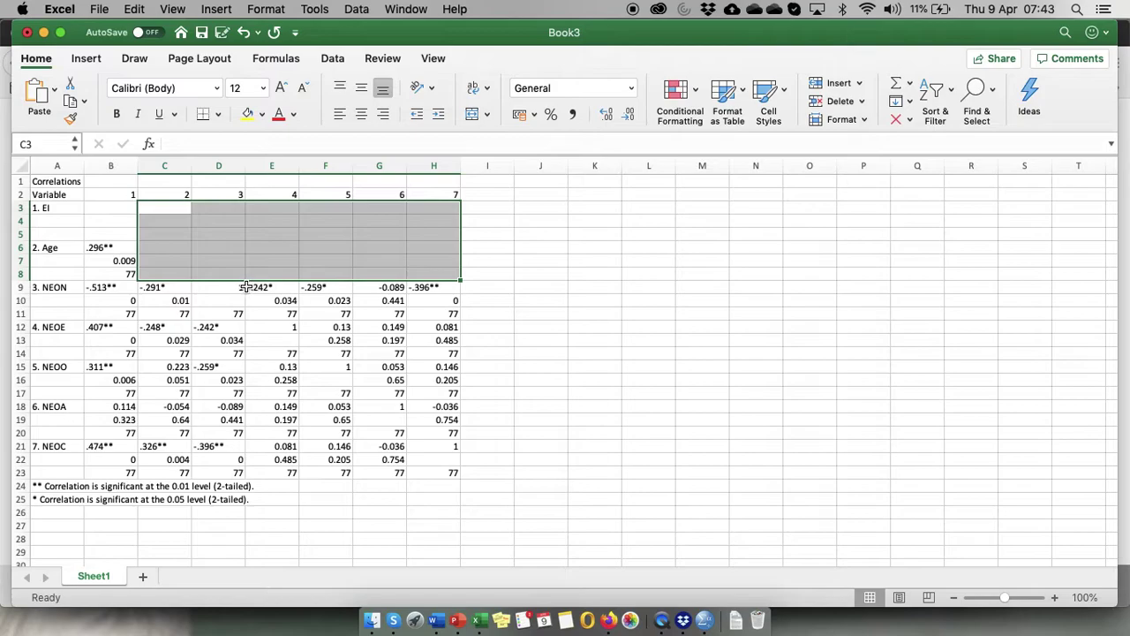
pyautogui.moveTo(256, 287); pyautogui.dragTo(439, 340)
pyautogui.rightClick(439, 341)
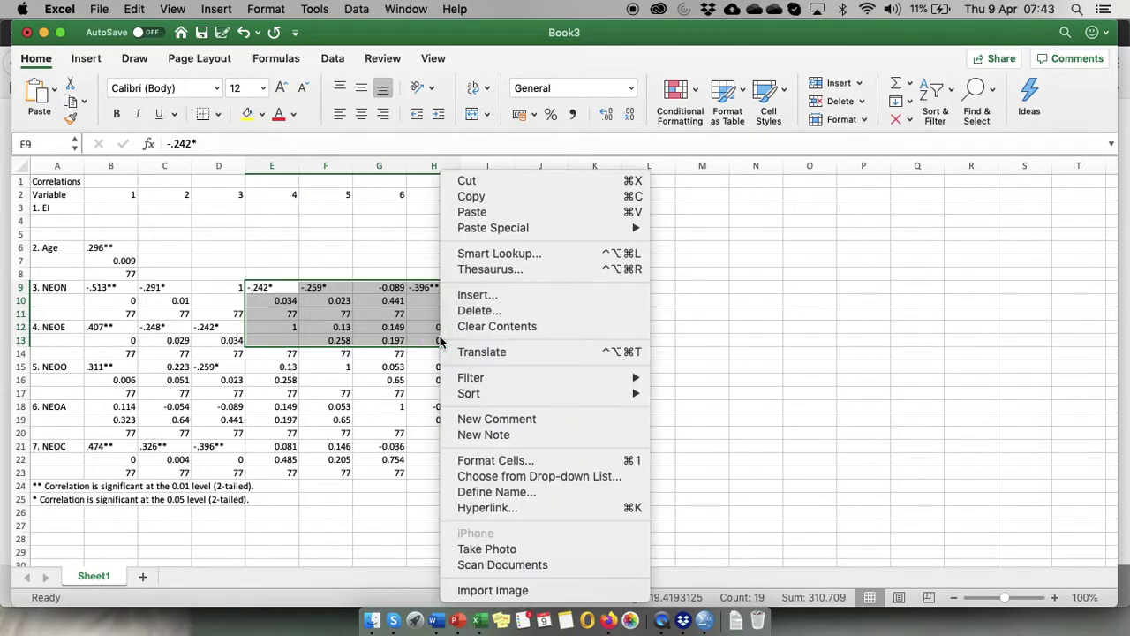
pyautogui.click(485, 326)
# - Clear block G14:H20 and empty all of column H
pyautogui.moveTo(391, 353); pyautogui.dragTo(454, 432)
pyautogui.rightClick(454, 433)
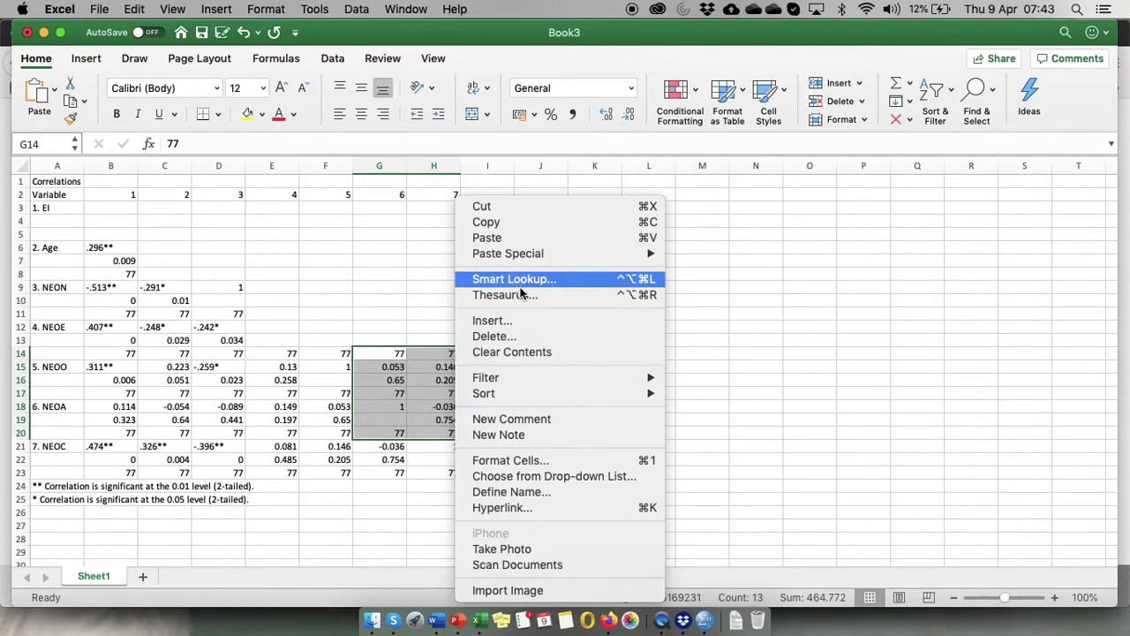
pyautogui.click(523, 355)
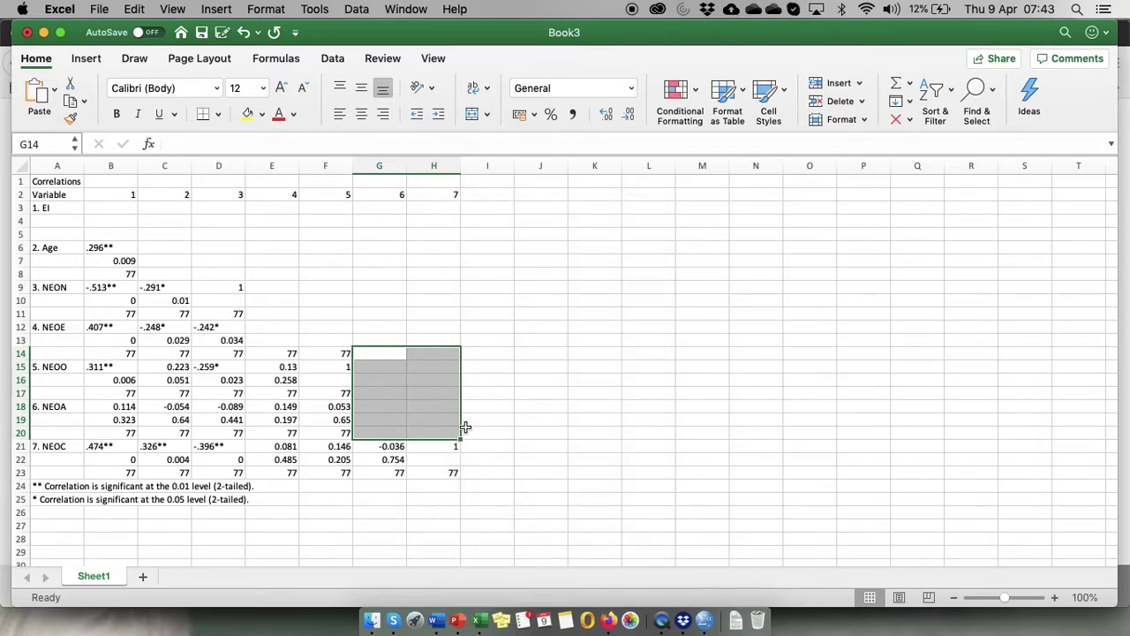
pyautogui.click(456, 445)
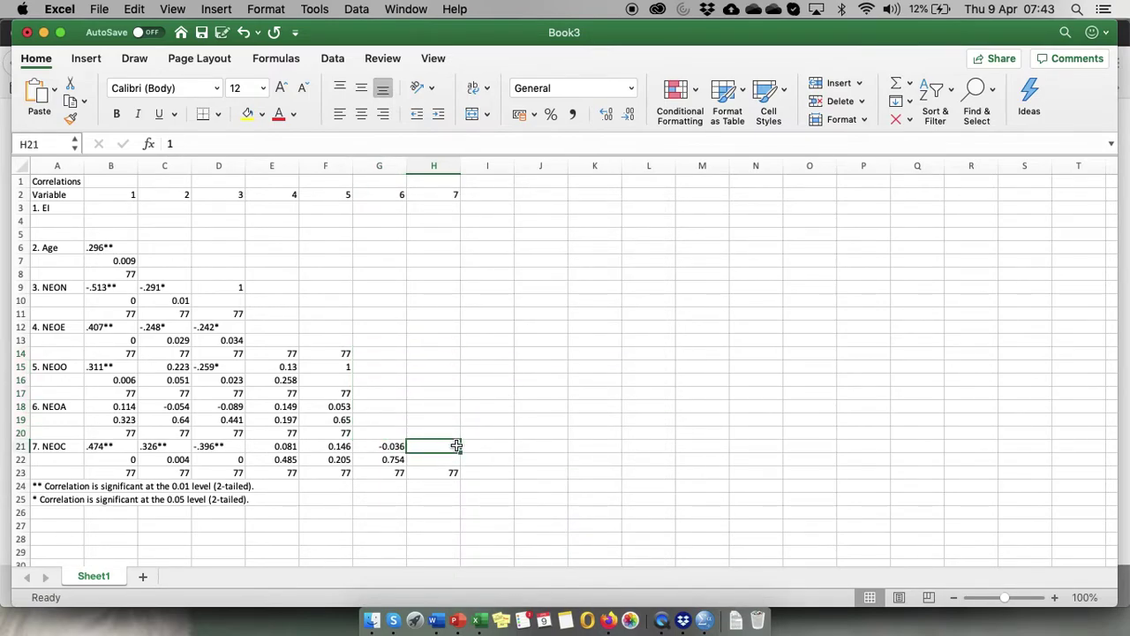
pyautogui.press('Down')
pyautogui.press('Down')
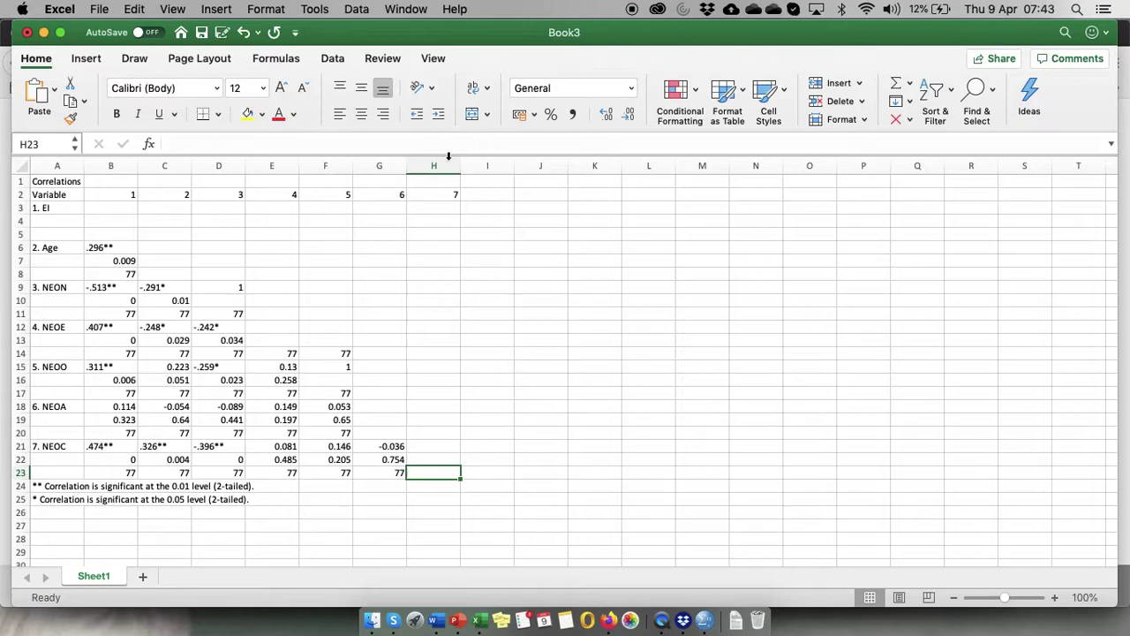
pyautogui.click(446, 167)
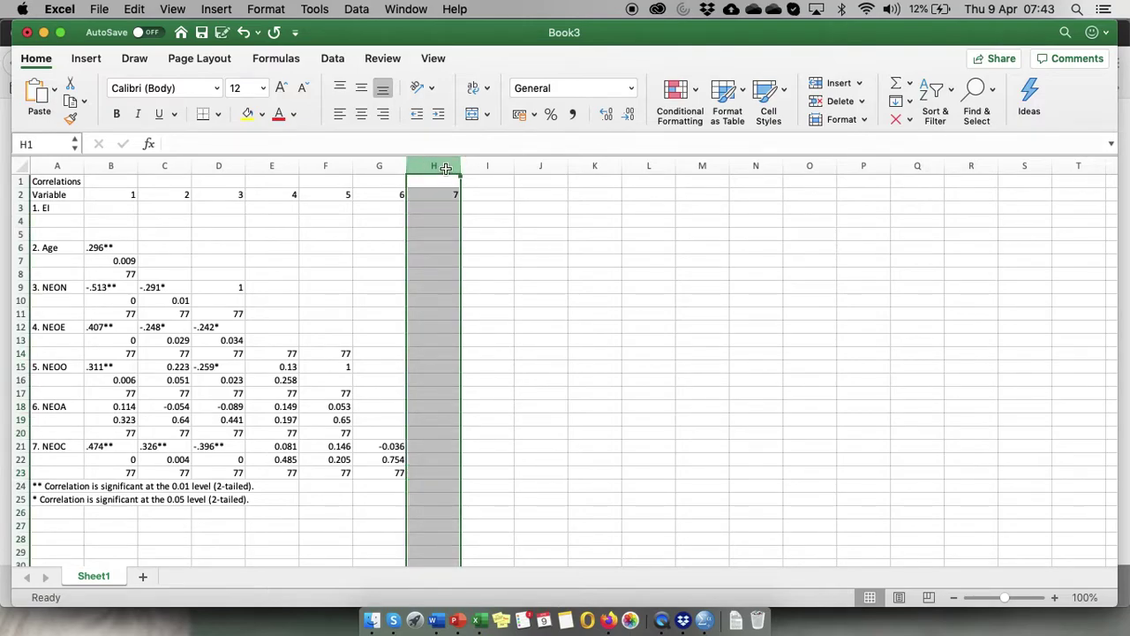
pyautogui.rightClick(445, 166)
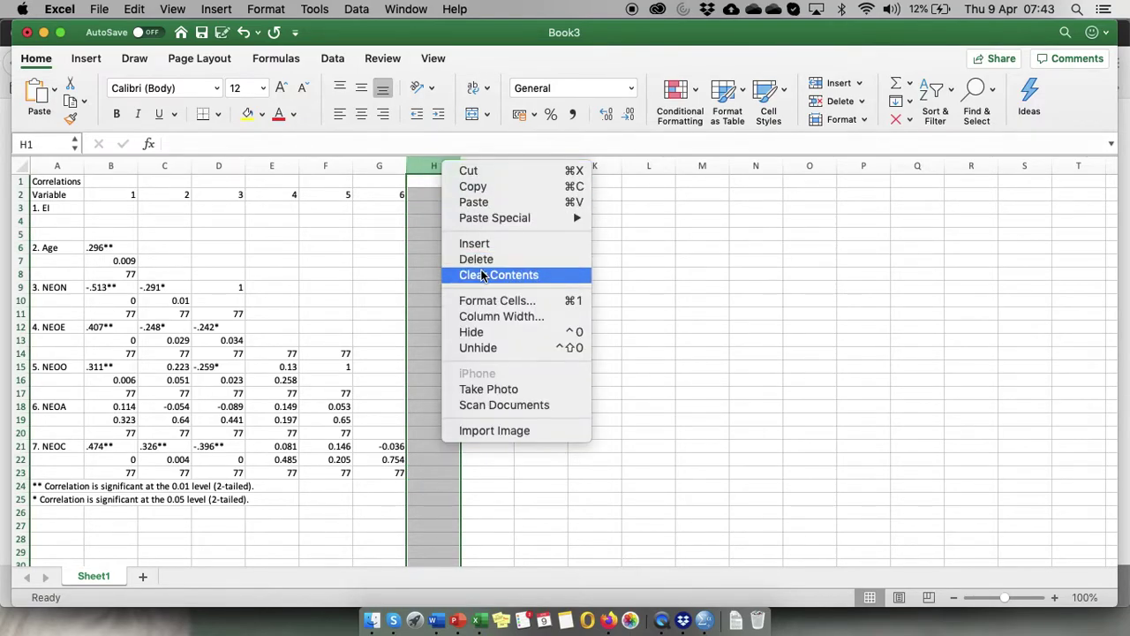
pyautogui.click(483, 274)
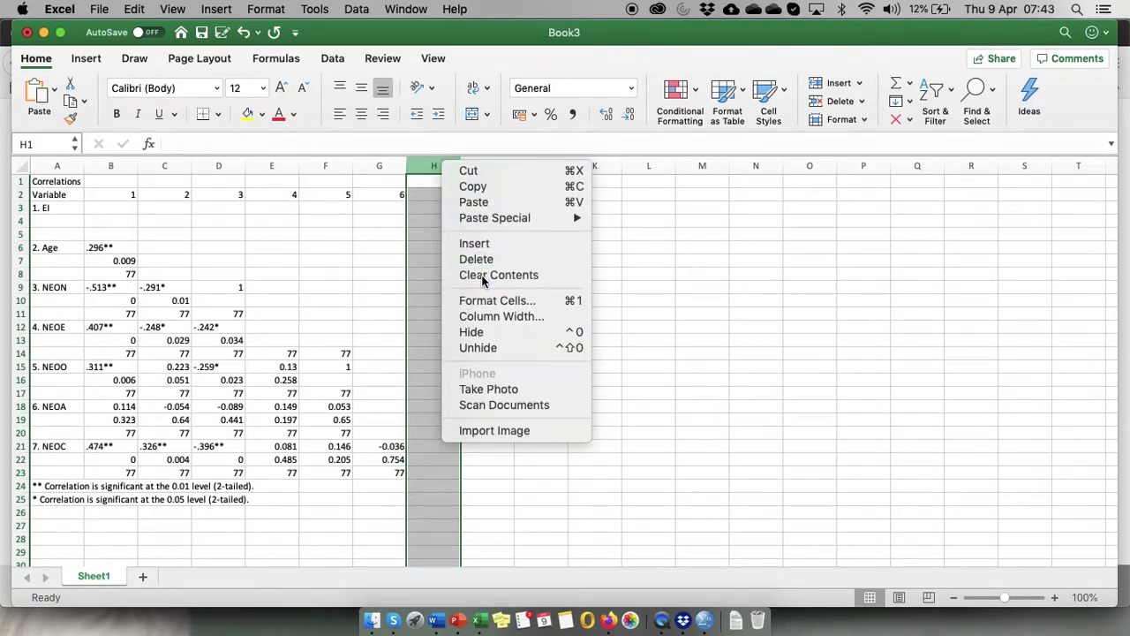
# - Delete the leftover diagonal 1s and 77s in F14, F15, E14, D11 and D9
pyautogui.click(342, 353)
pyautogui.press('Delete')
pyautogui.click(344, 360)
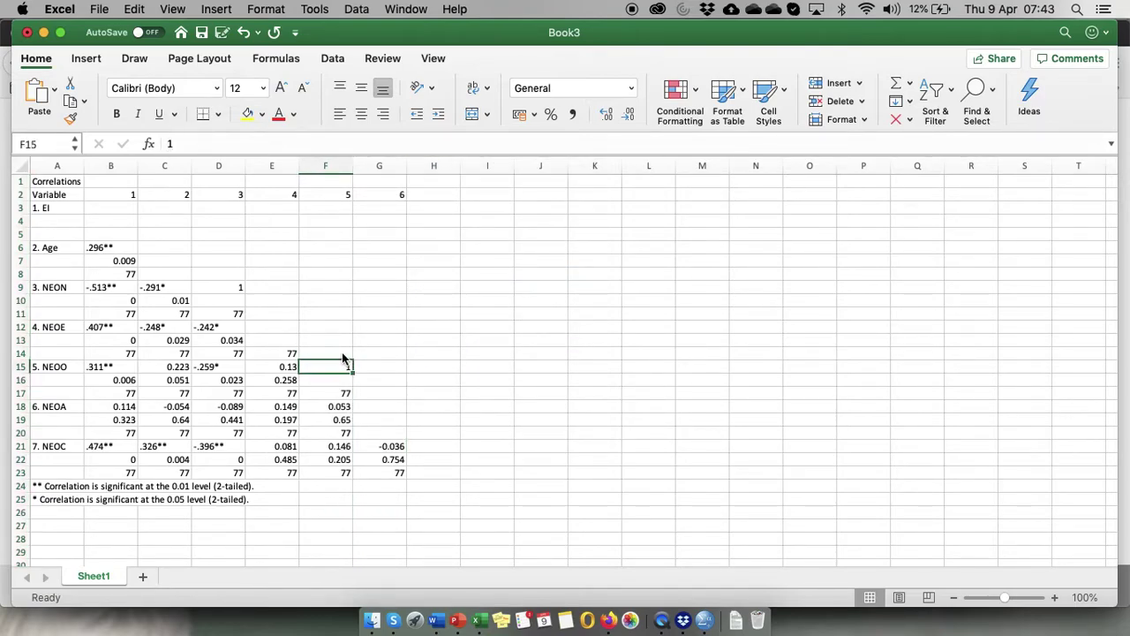
pyautogui.press('Down')
pyautogui.press('Down')
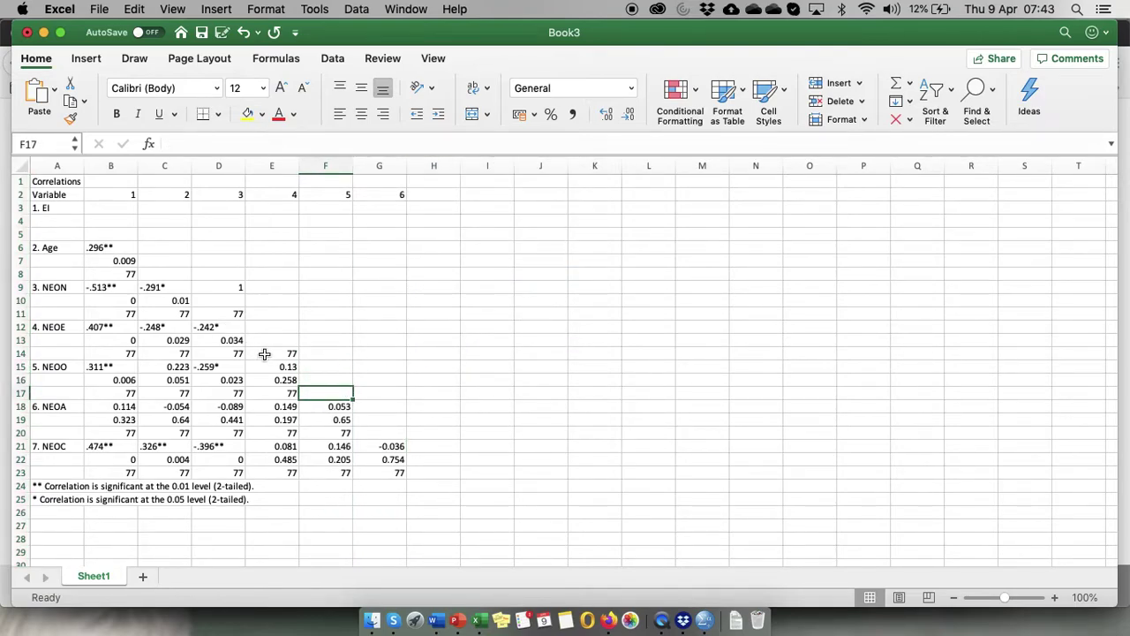
pyautogui.click(268, 354)
pyautogui.press('Delete')
pyautogui.click(241, 314)
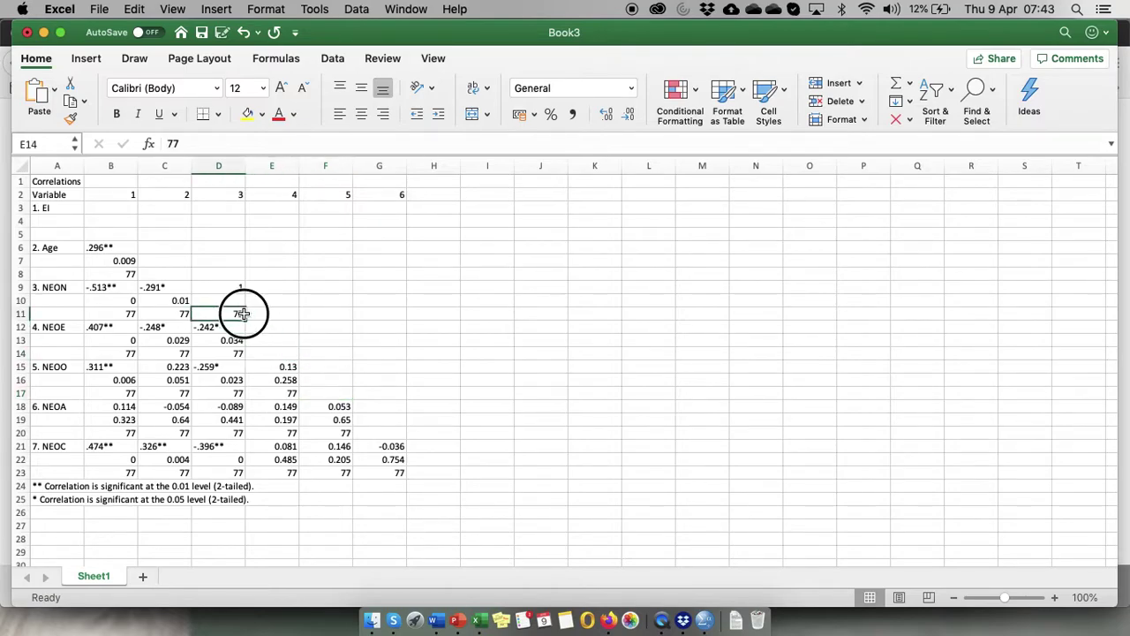
pyautogui.press('Delete')
pyautogui.click(240, 287)
pyautogui.press('Delete')
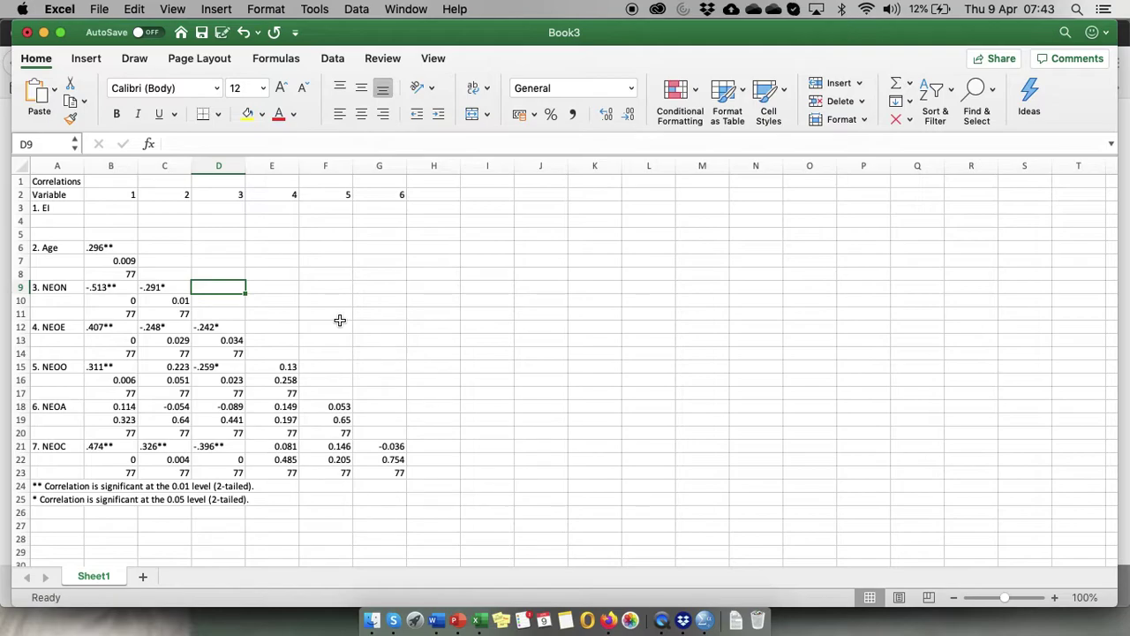
# - Delete the empty rows 4 and 5 below 1. EI
pyautogui.moveTo(18, 217); pyautogui.dragTo(19, 234)
pyautogui.rightClick(20, 236)
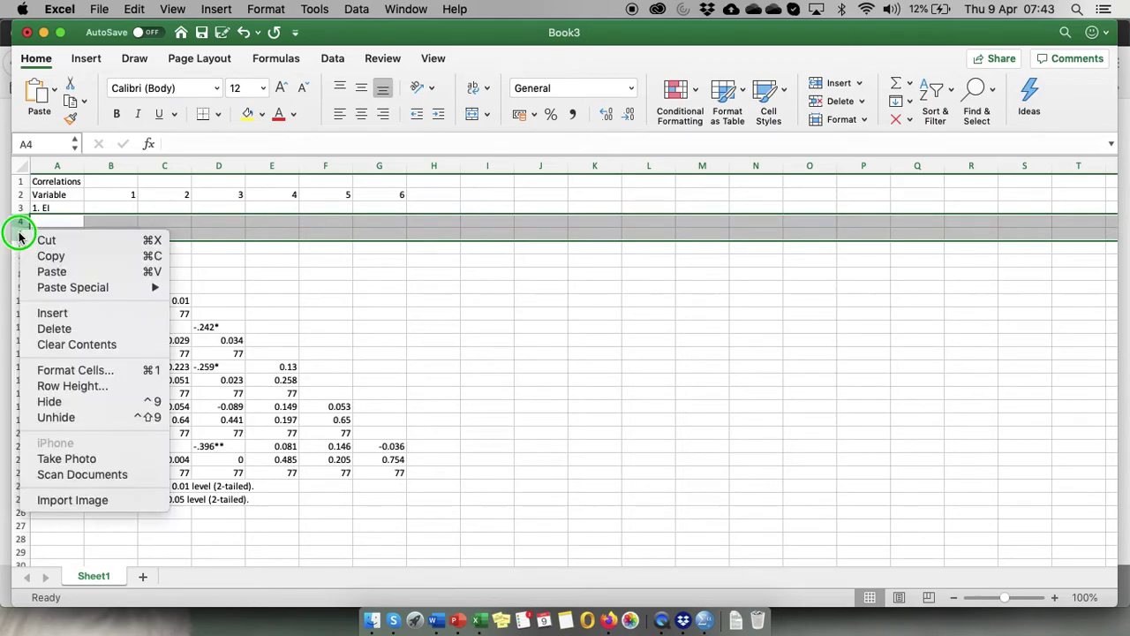
pyautogui.click(67, 330)
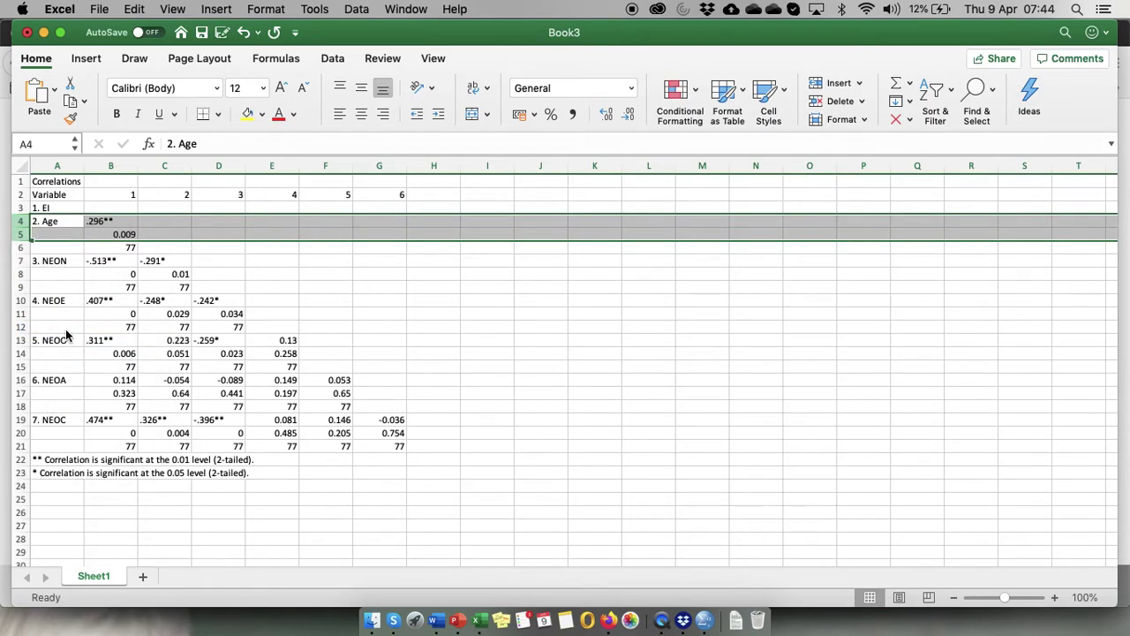
# - Check the Age correlation, p value and sample size in B4 to B6
pyautogui.click(118, 234)
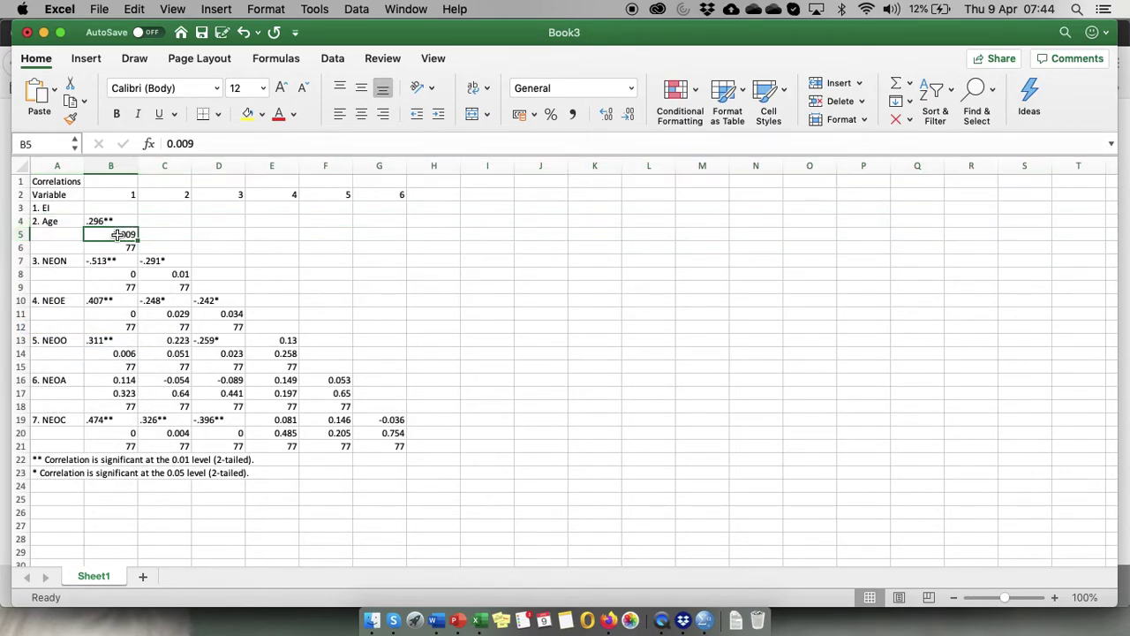
pyautogui.click(117, 221)
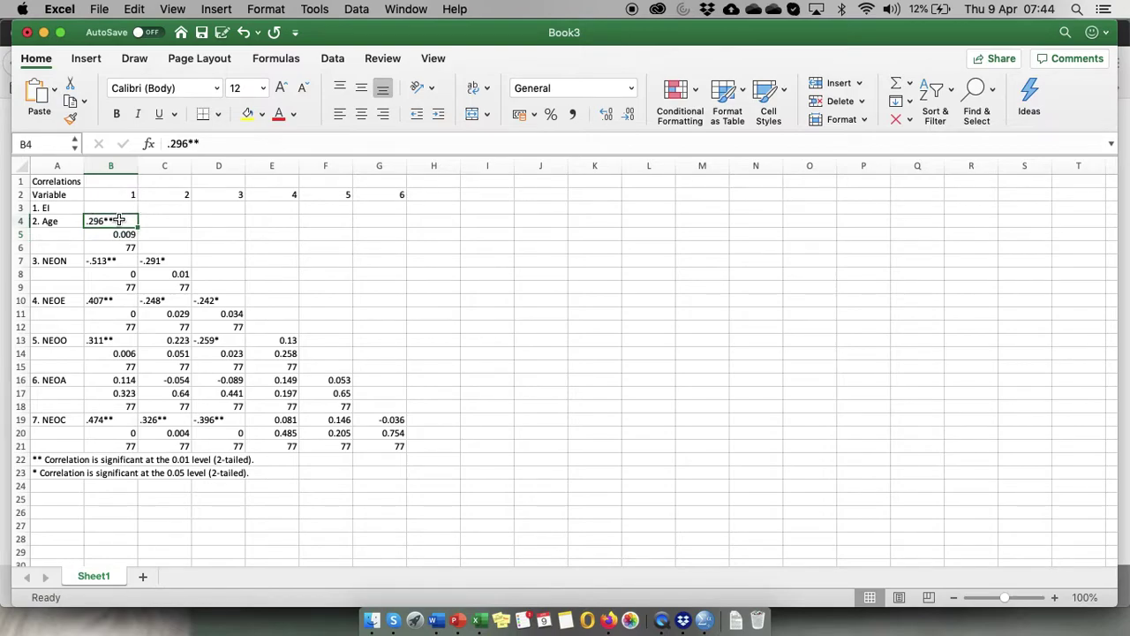
pyautogui.click(128, 237)
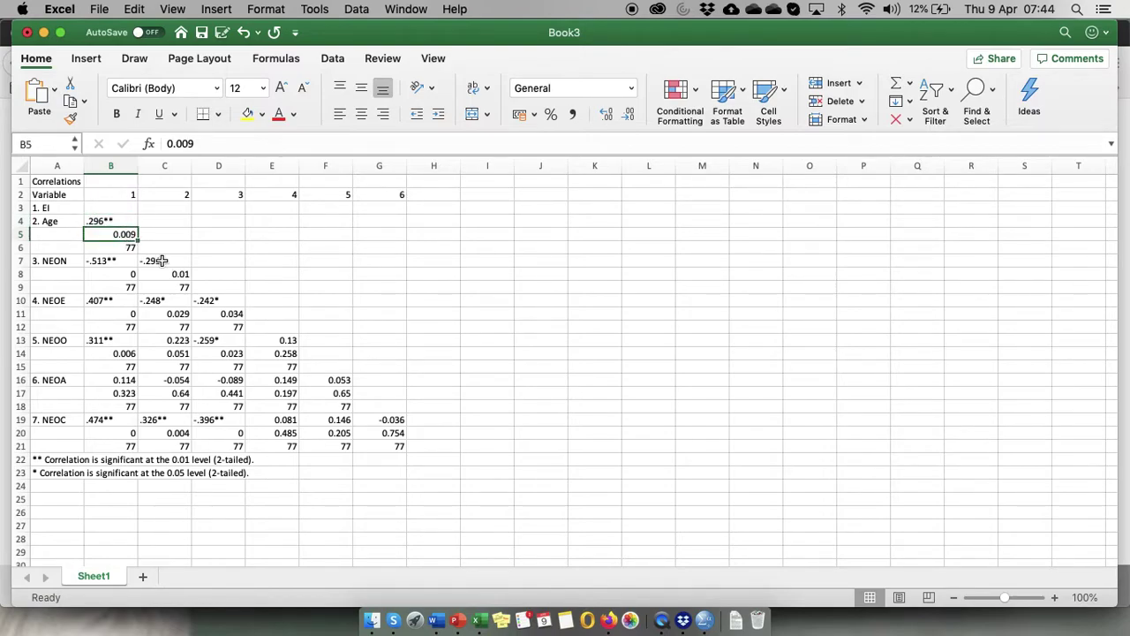
pyautogui.click(129, 248)
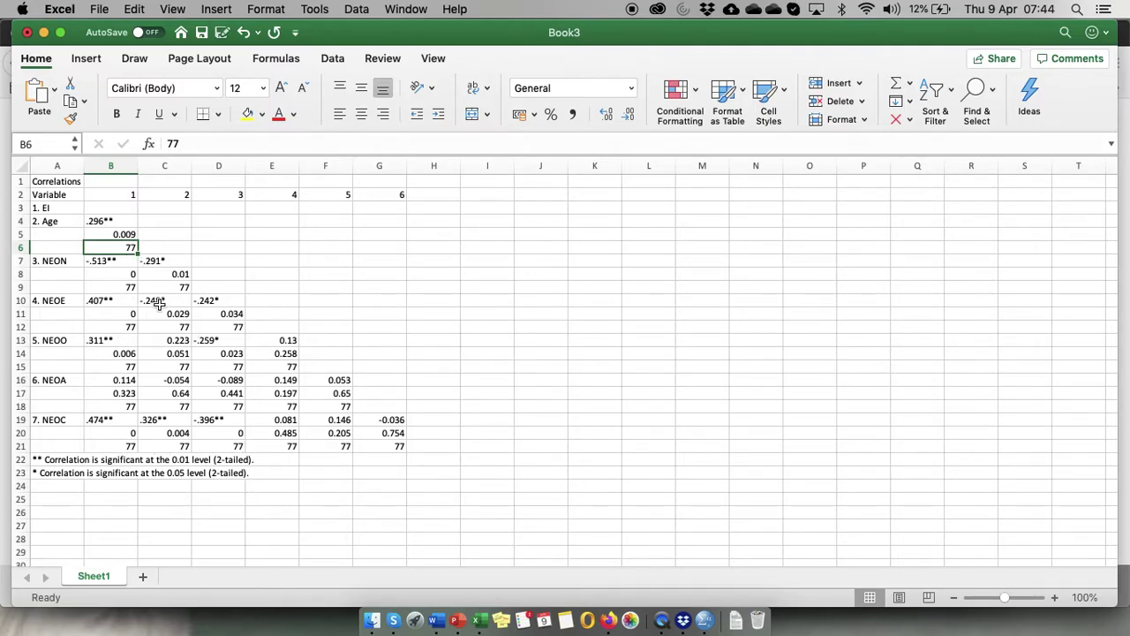
# - Append '; N=77' to the significance footnote in cell A22
pyautogui.click(86, 461)
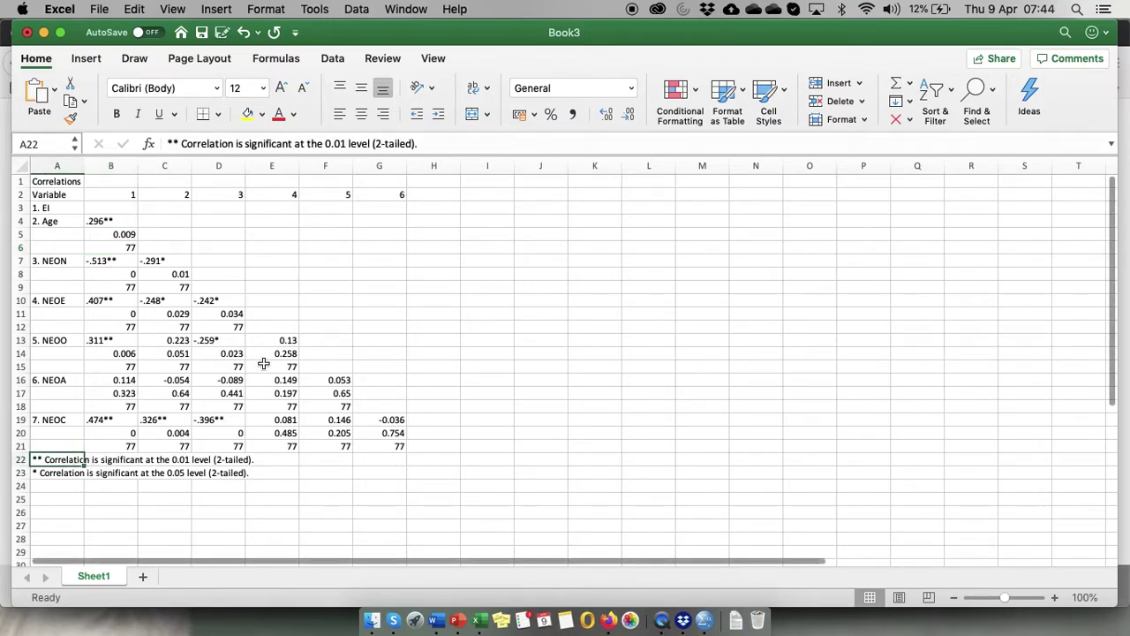
pyautogui.click(439, 143)
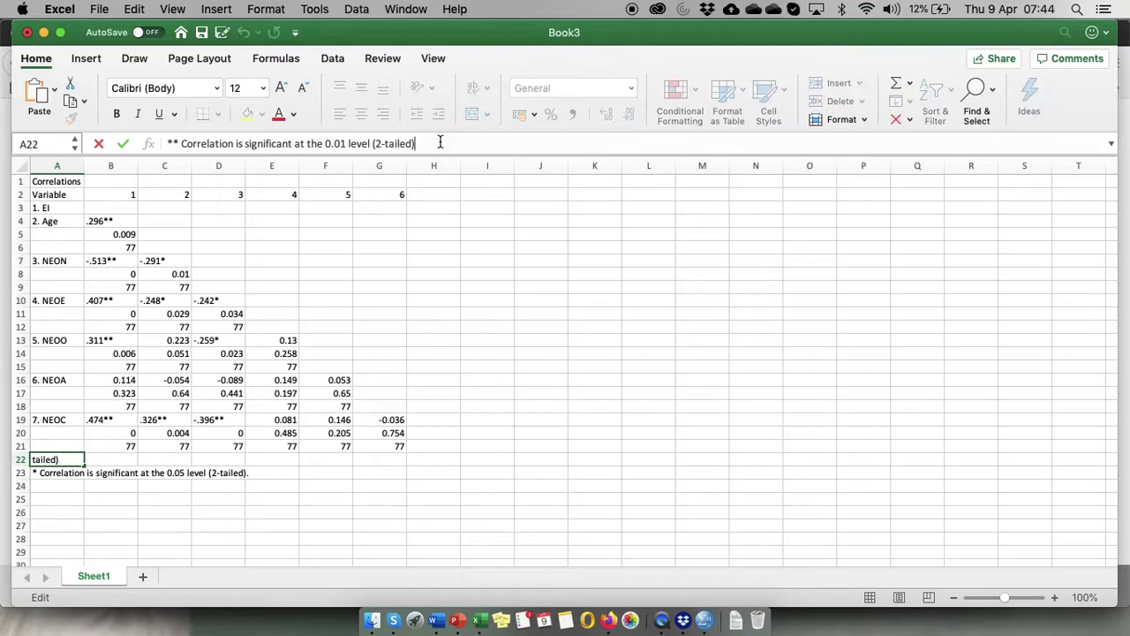
pyautogui.write('; N=')
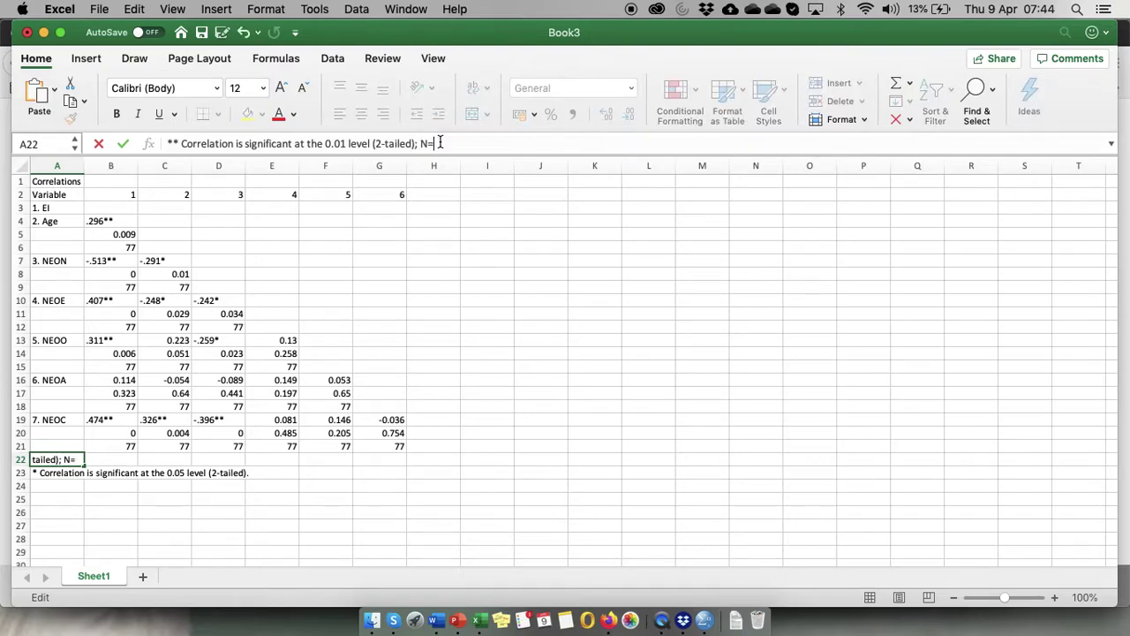
pyautogui.write('77')
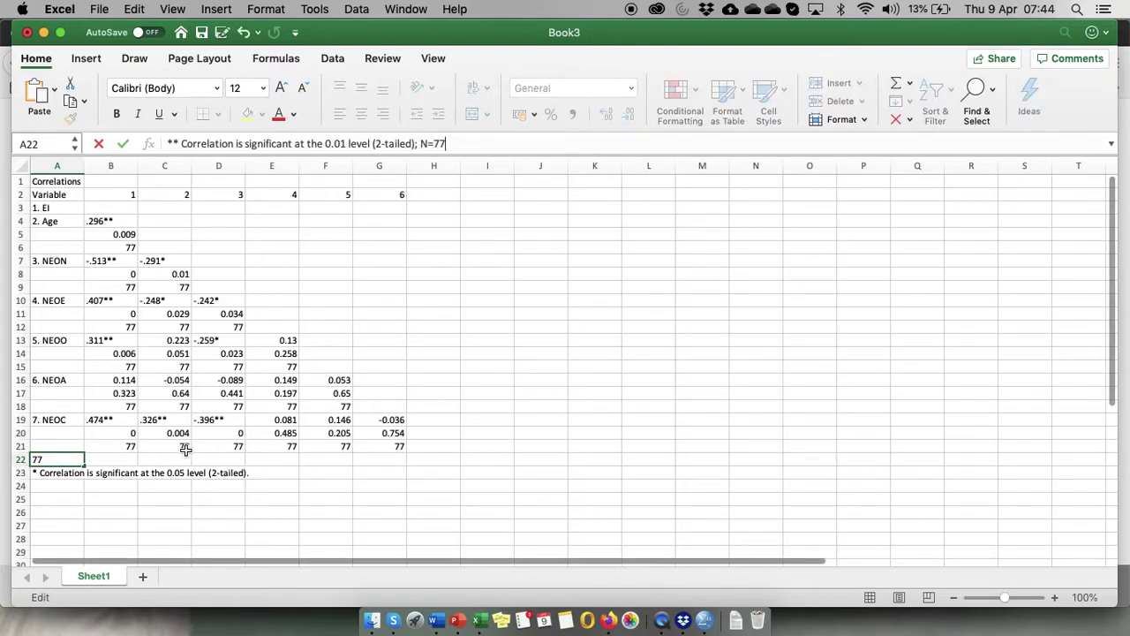
pyautogui.click(340, 509)
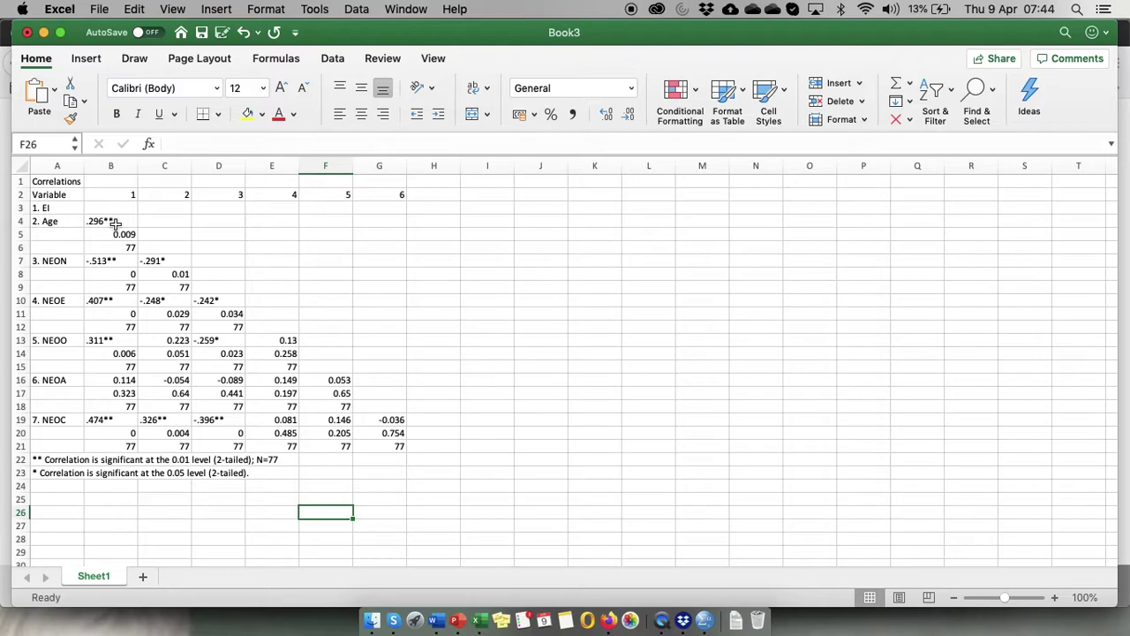
# - Reword the footnote to '** p < 0.01 (2-tailed)' and add '; * p < 0.05'
pyautogui.click(55, 461)
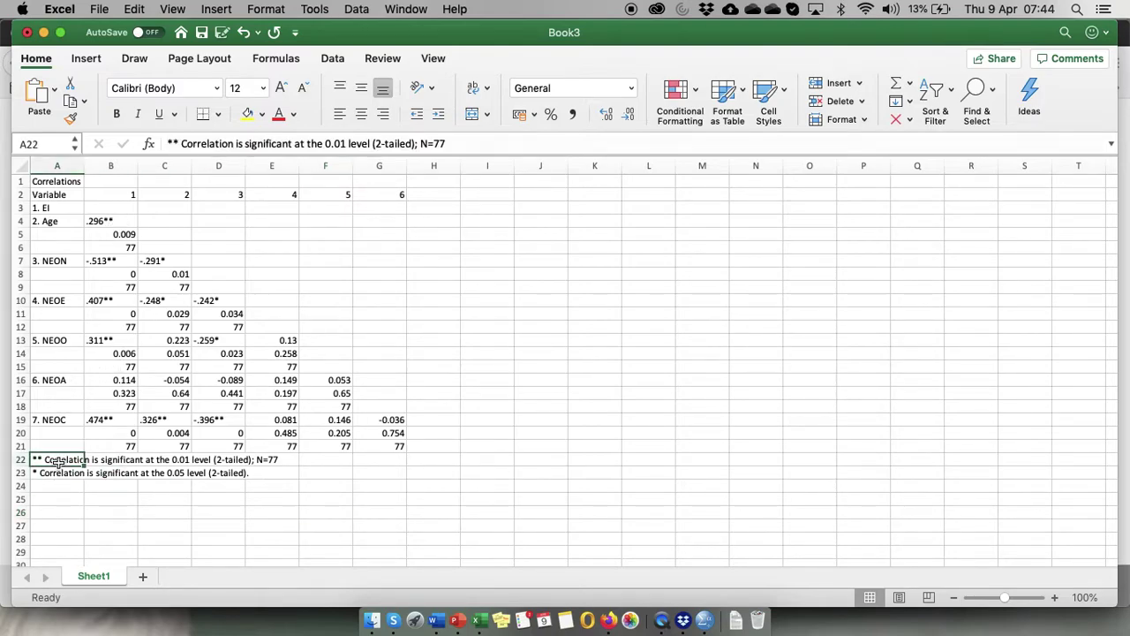
pyautogui.moveTo(182, 143); pyautogui.dragTo(322, 141)
pyautogui.write('p')
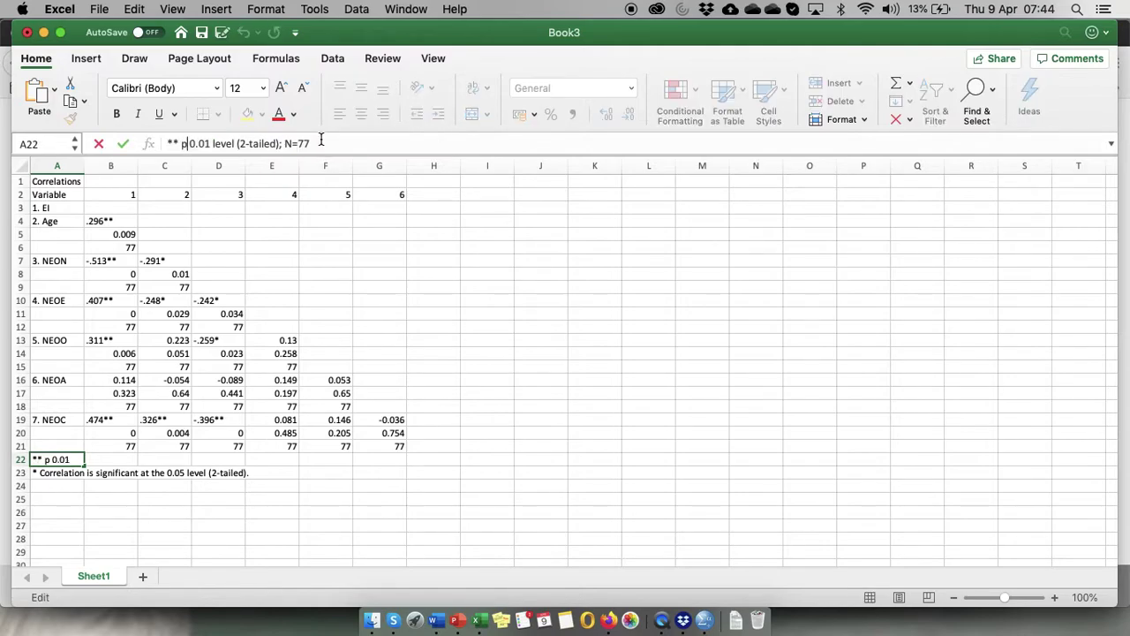
pyautogui.write(' <')
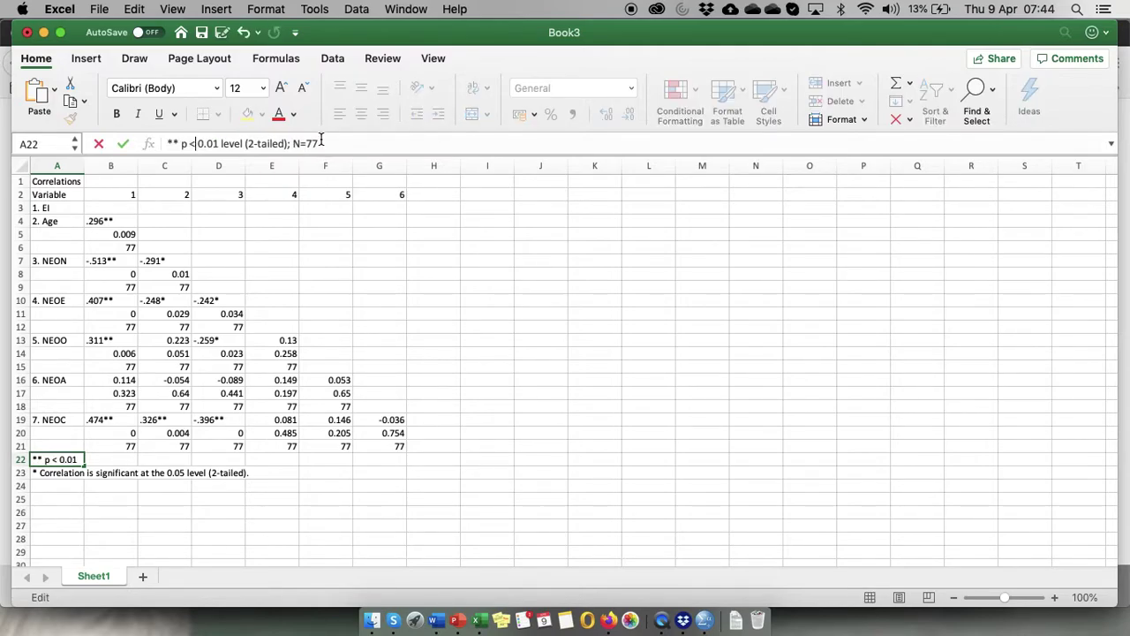
pyautogui.moveTo(222, 143); pyautogui.dragTo(243, 143)
pyautogui.press('BackSpace')
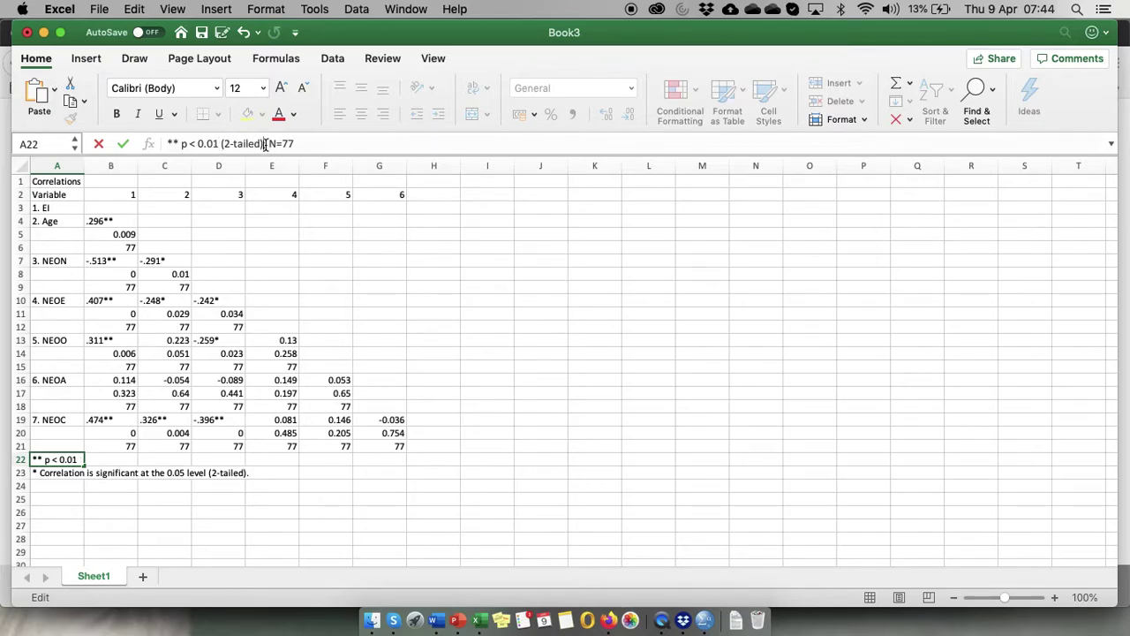
pyautogui.write('; * p<0.05;')
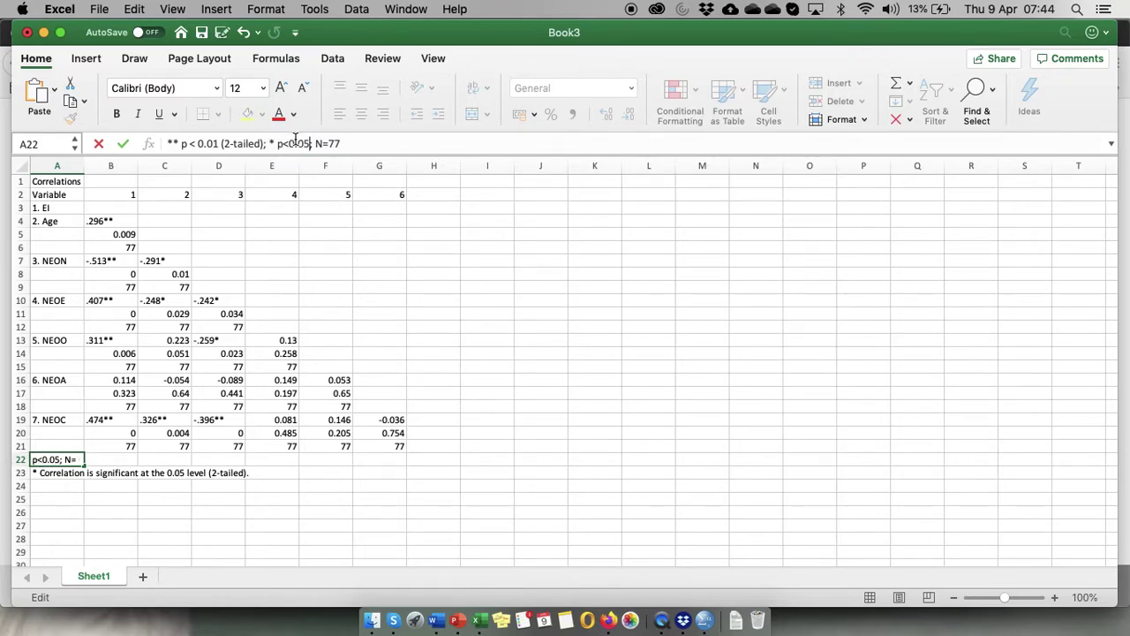
pyautogui.click(291, 143)
pyautogui.click(283, 143)
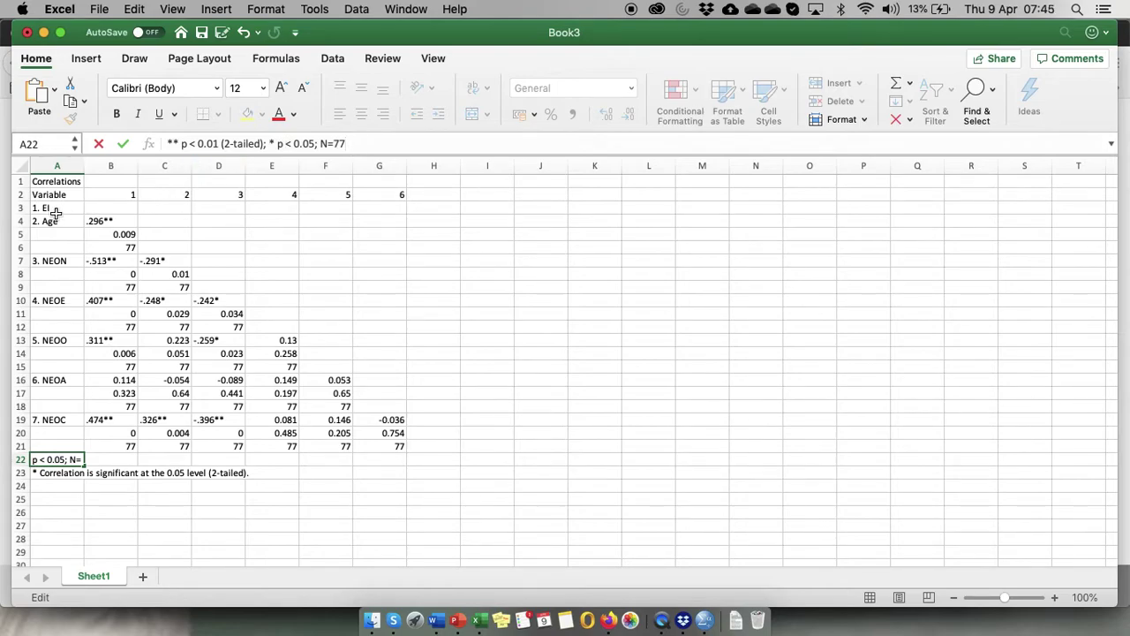
# - Append '; EI - Emotional Intelligence' to the footnote and commit the edit
pyautogui.write('; EI - Emotional Inte')
pyautogui.write('lligence')
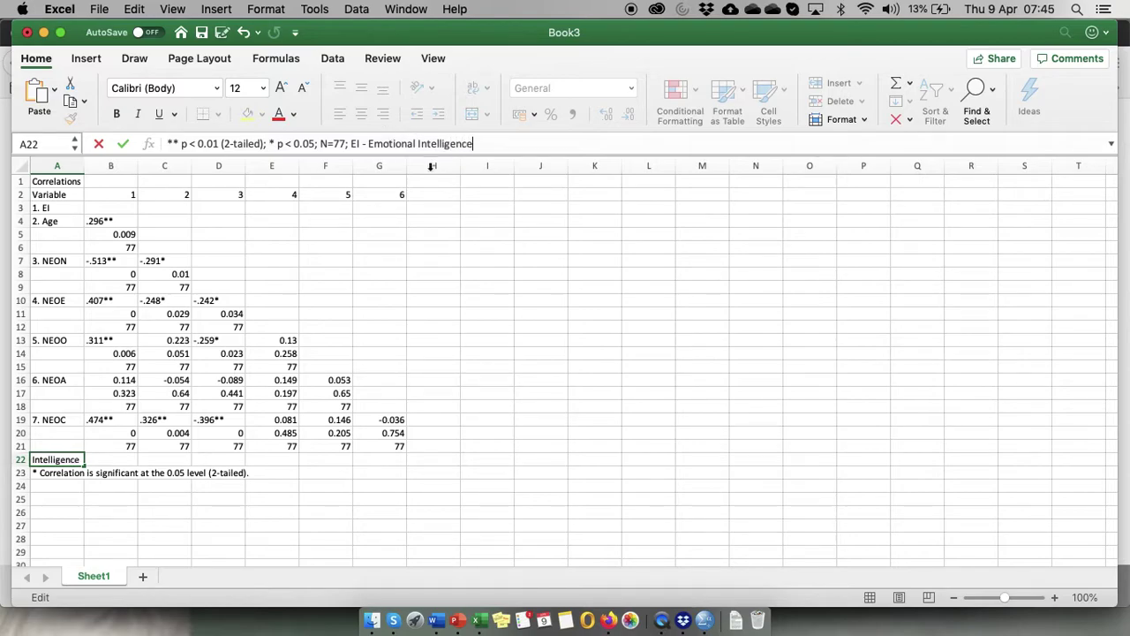
pyautogui.click(470, 291)
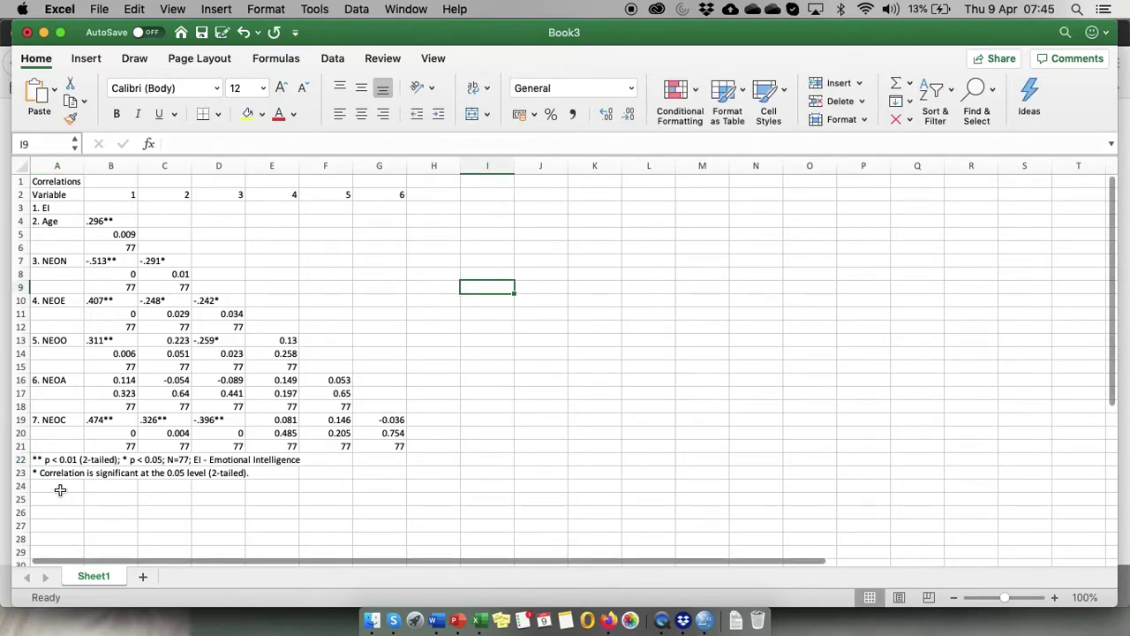
# - Delete the old footnote row 23 and the Sig. and N rows under 2. Age
pyautogui.rightClick(19, 473)
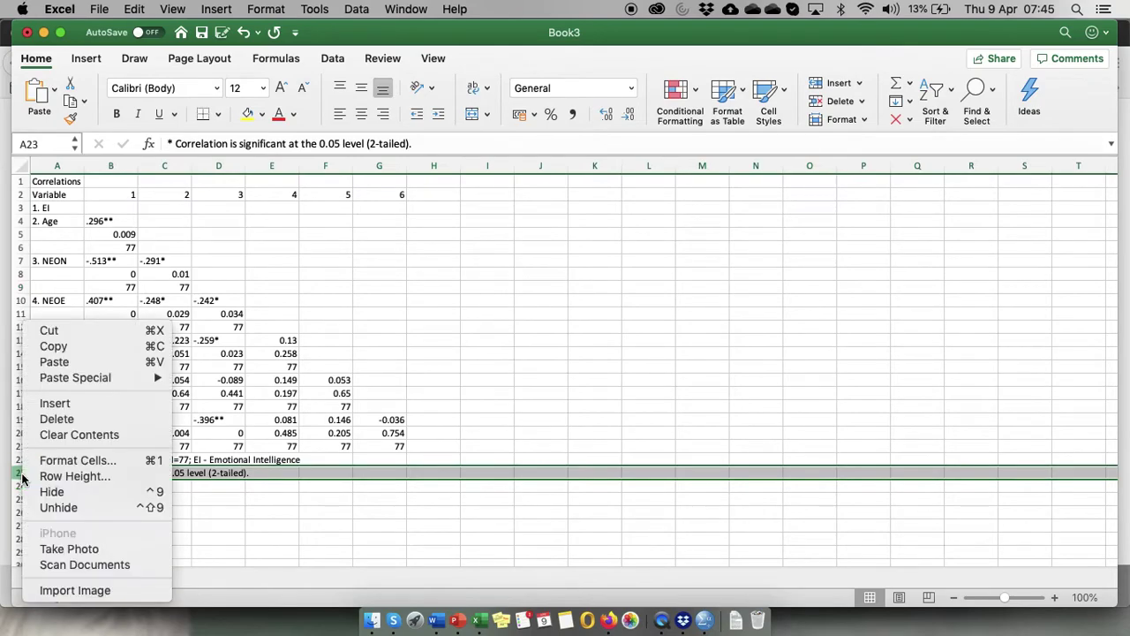
pyautogui.click(78, 420)
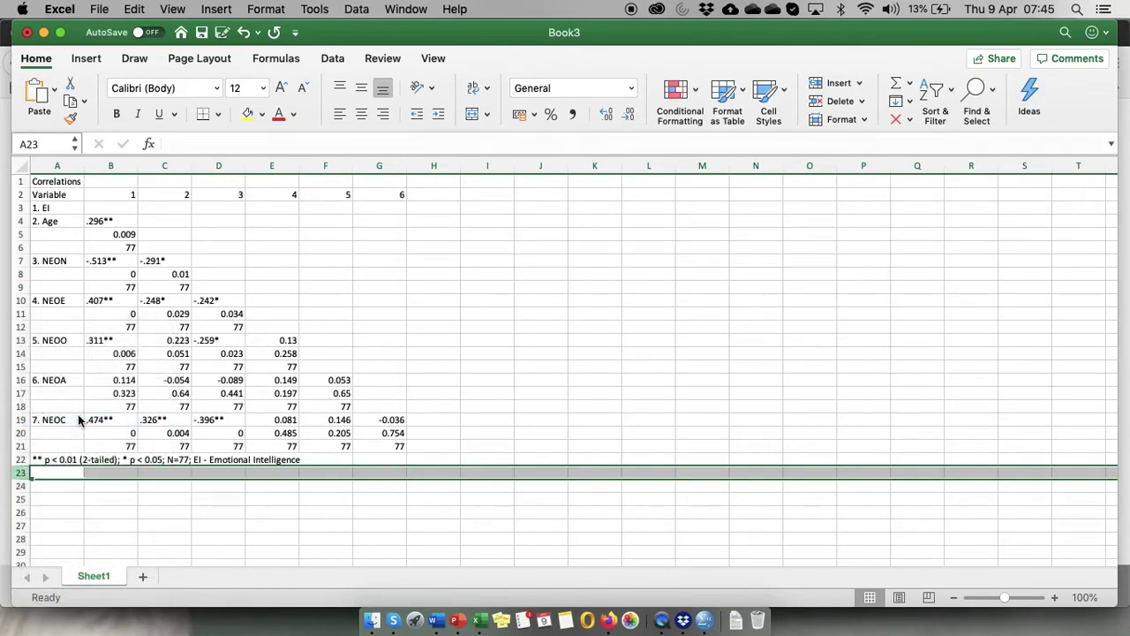
pyautogui.click(19, 234)
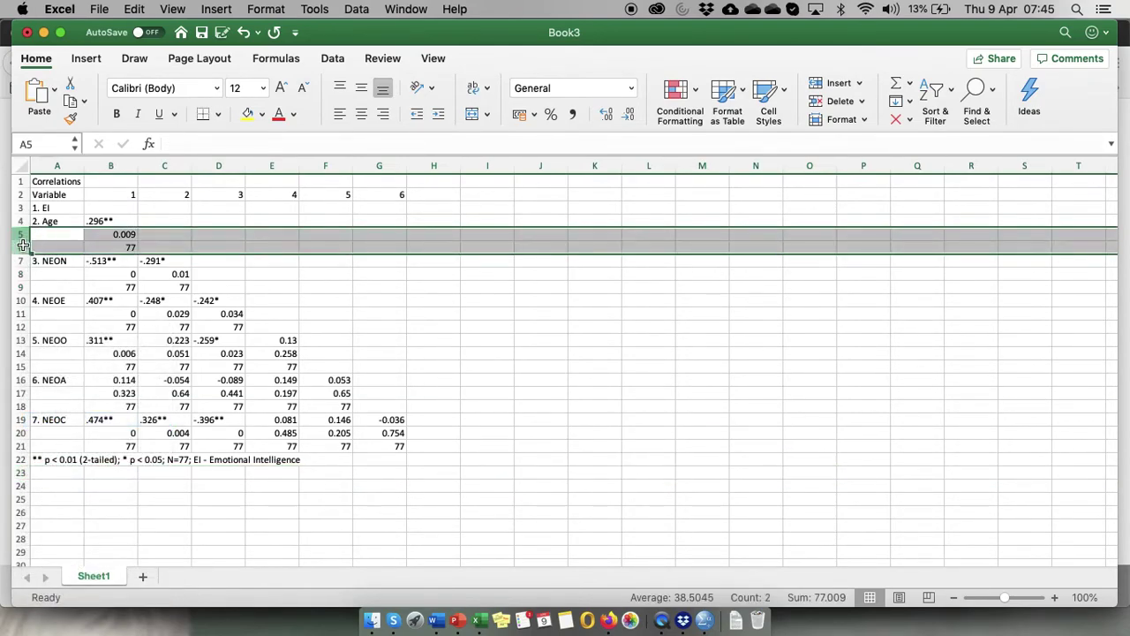
pyautogui.rightClick(18, 237)
pyautogui.click(92, 347)
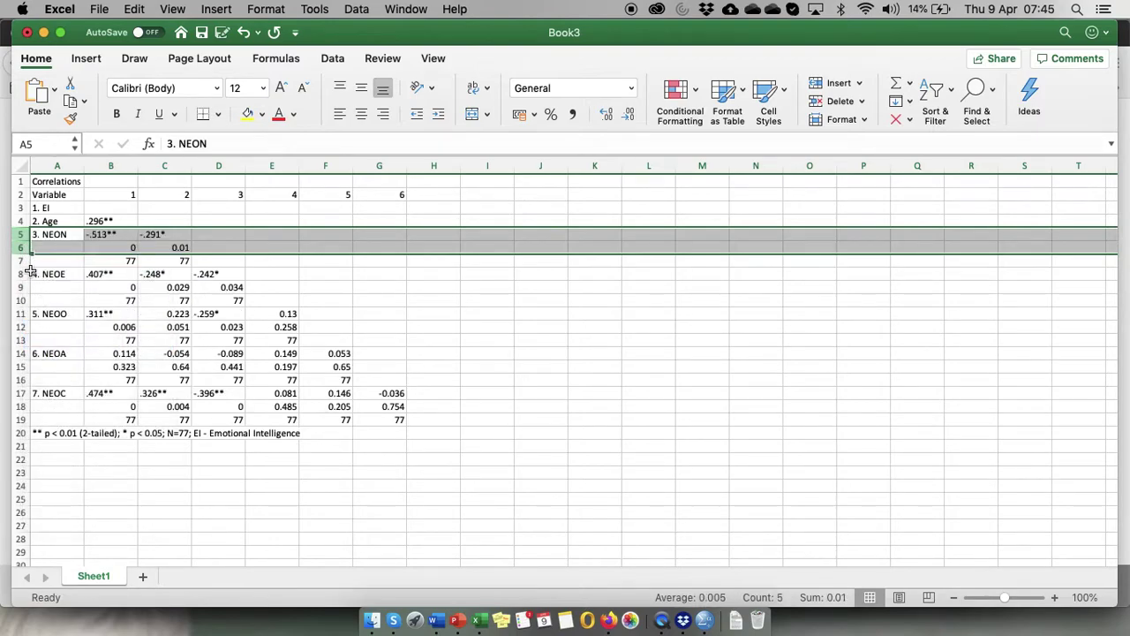
# - Delete the Sig. and N rows under 3. NEON and 4. NEOE
pyautogui.click(19, 248)
pyautogui.moveTo(19, 248); pyautogui.dragTo(19, 261)
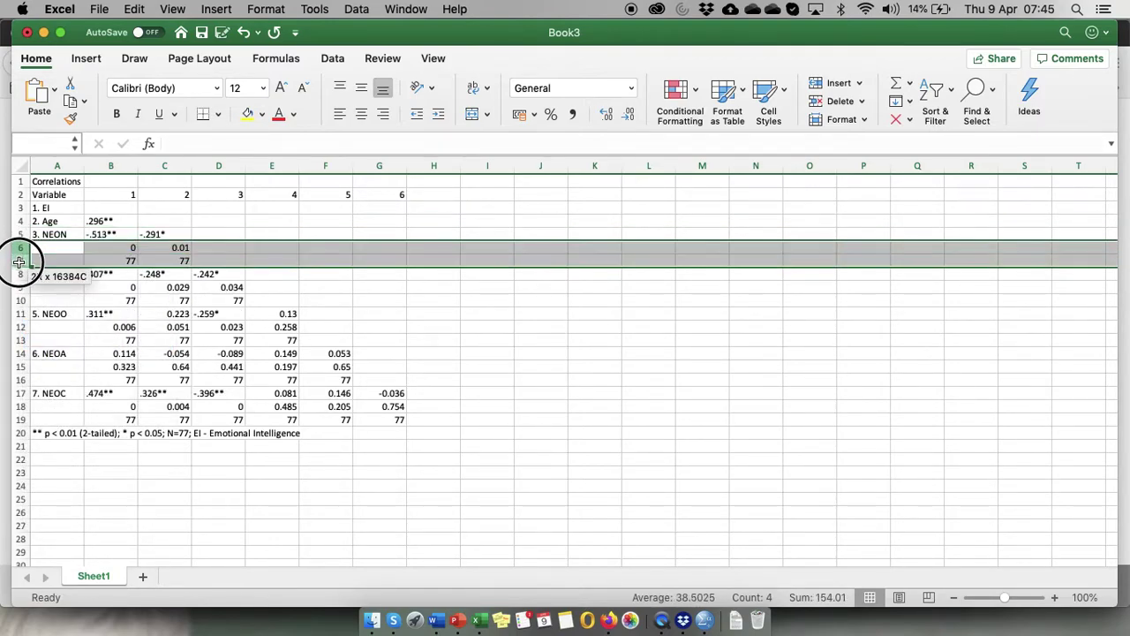
pyautogui.rightClick(19, 259)
pyautogui.click(69, 361)
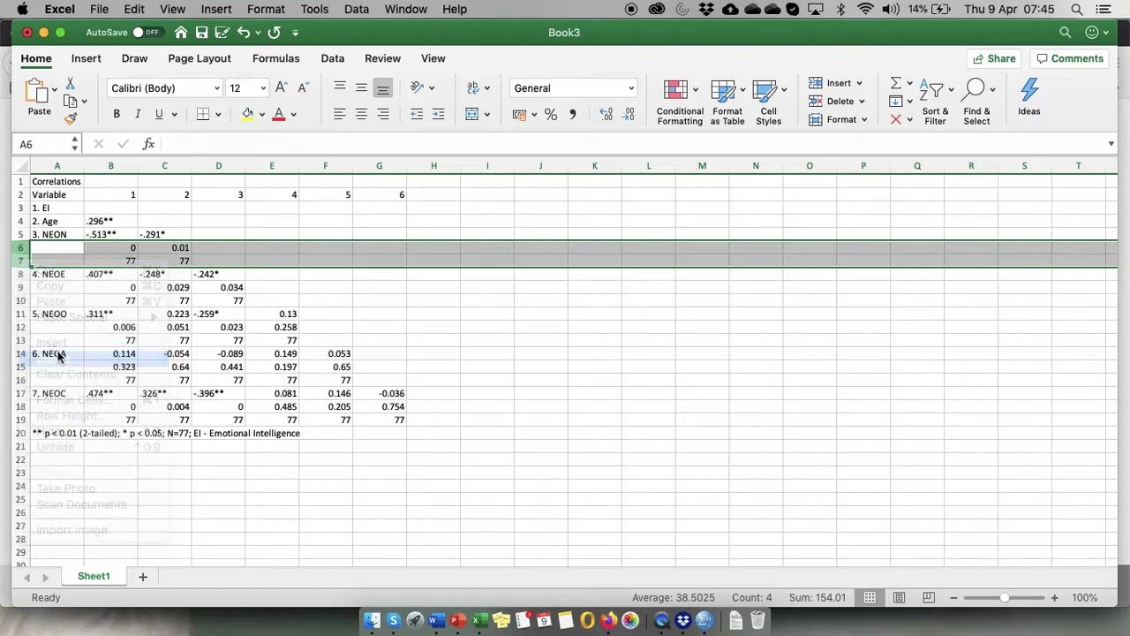
pyautogui.click(20, 262)
pyautogui.moveTo(19, 262); pyautogui.dragTo(20, 274)
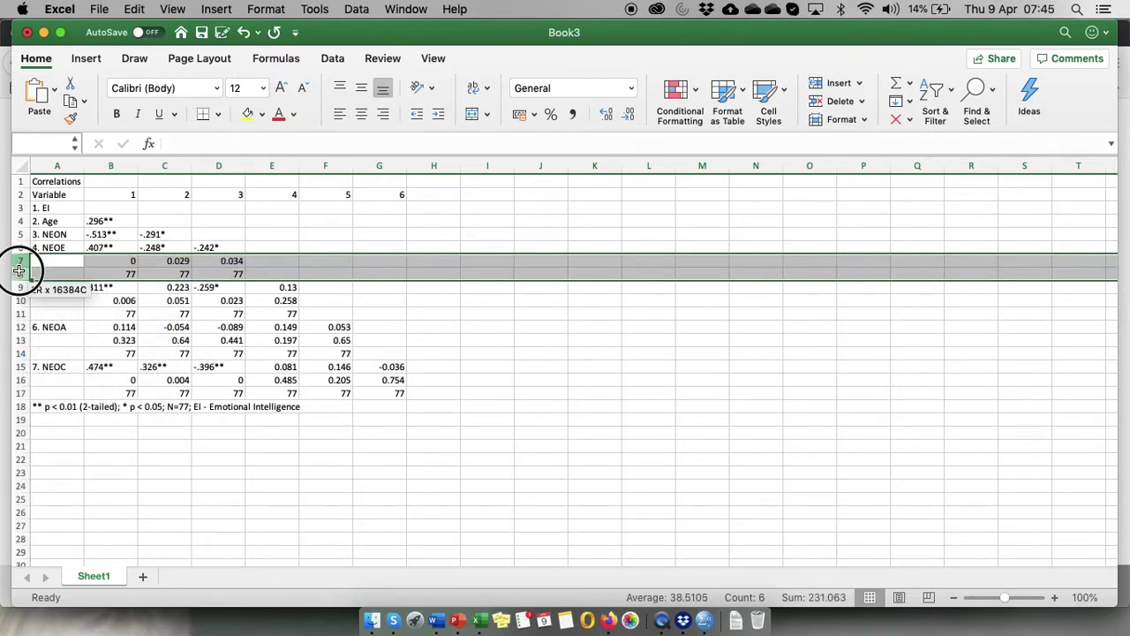
pyautogui.rightClick(20, 270)
pyautogui.click(63, 371)
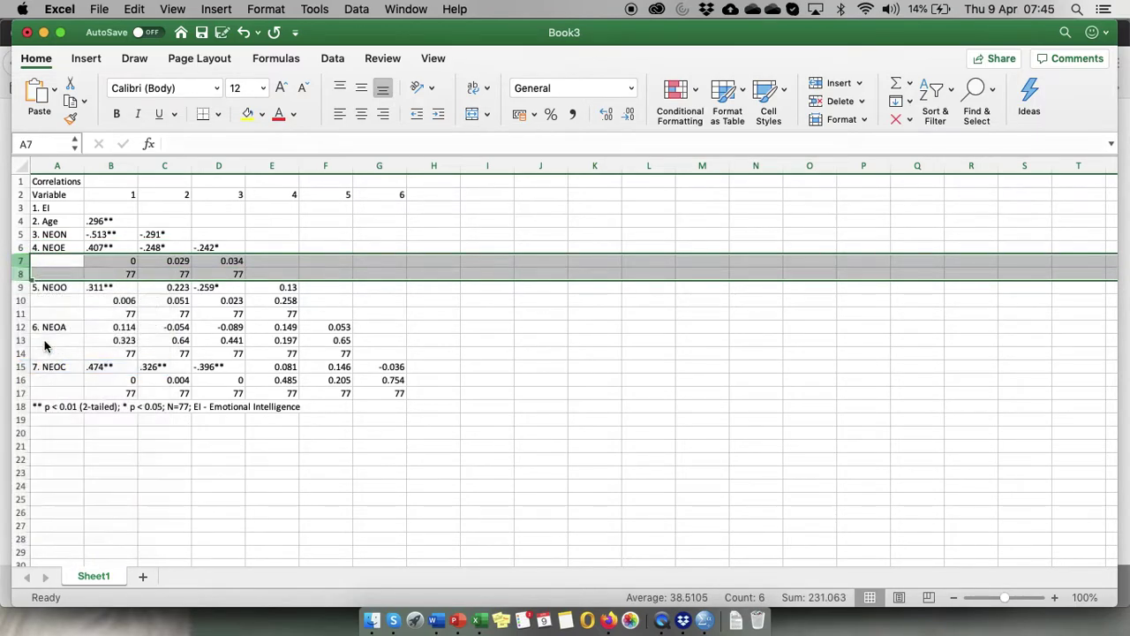
# - Delete the Sig. and N rows under NEOO, NEOA and NEOC, then show all open windows
pyautogui.moveTo(20, 275); pyautogui.dragTo(20, 286)
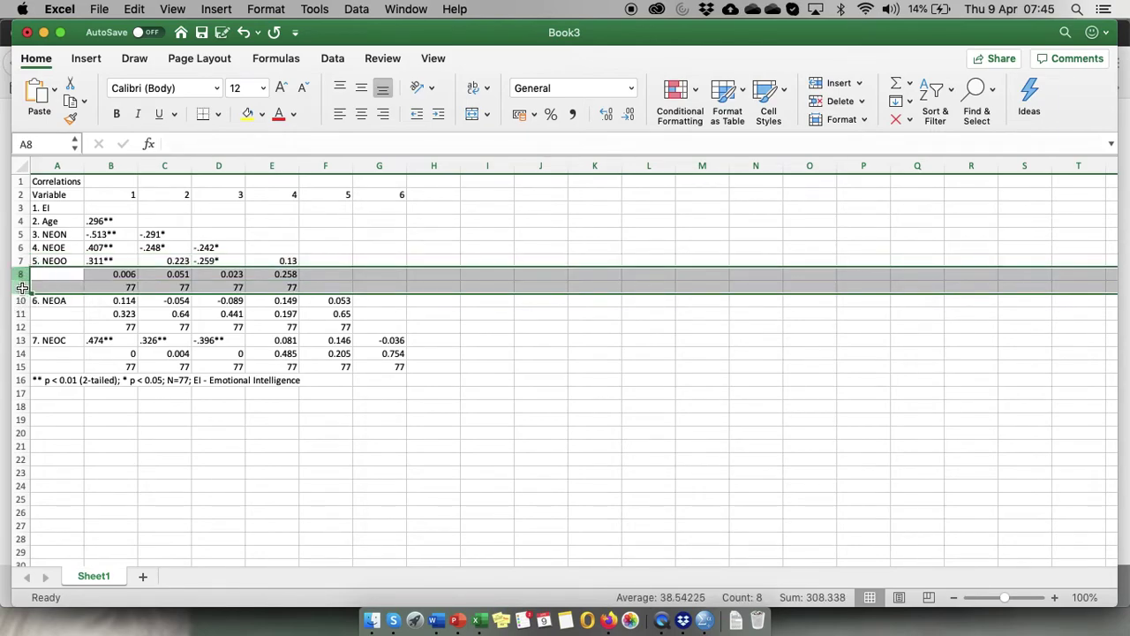
pyautogui.rightClick(21, 286)
pyautogui.click(70, 384)
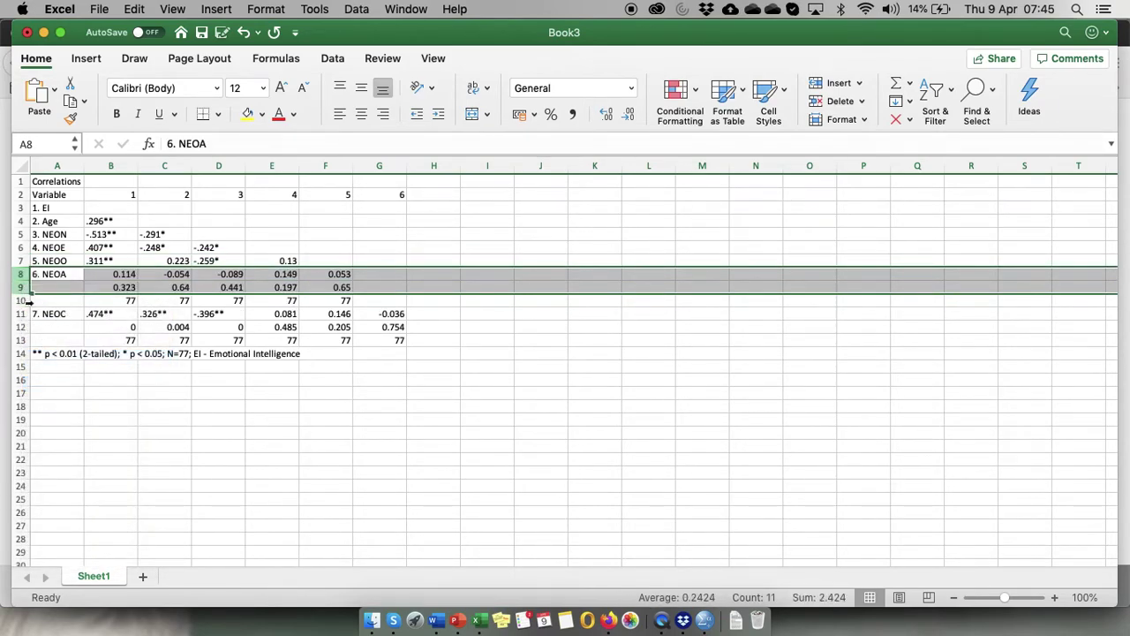
pyautogui.moveTo(23, 287); pyautogui.dragTo(23, 301)
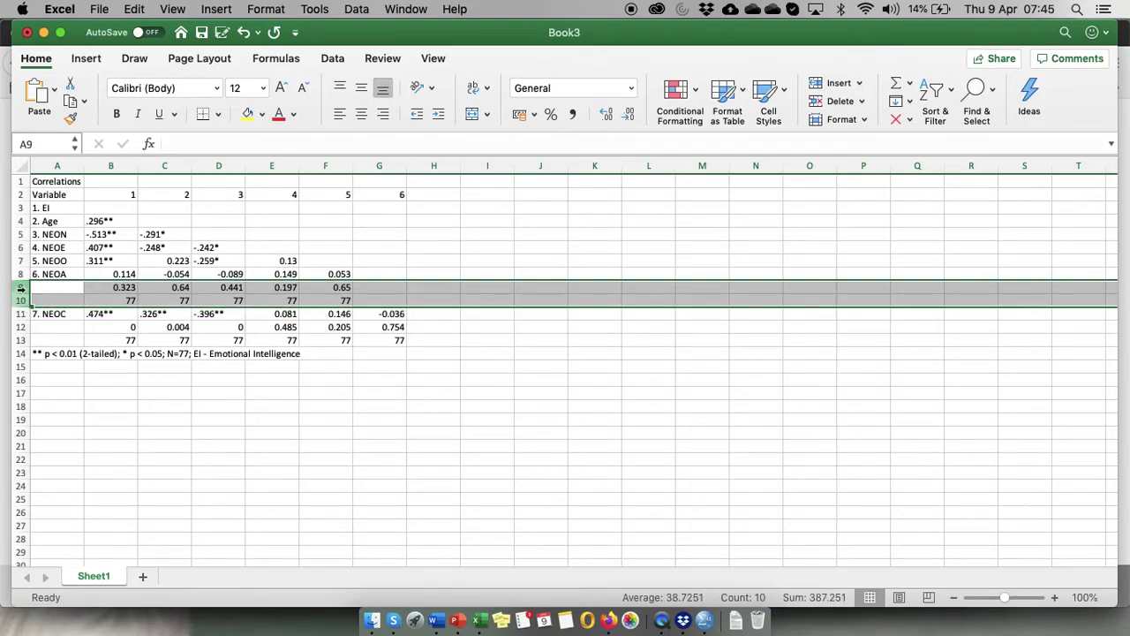
pyautogui.rightClick(21, 294)
pyautogui.click(71, 385)
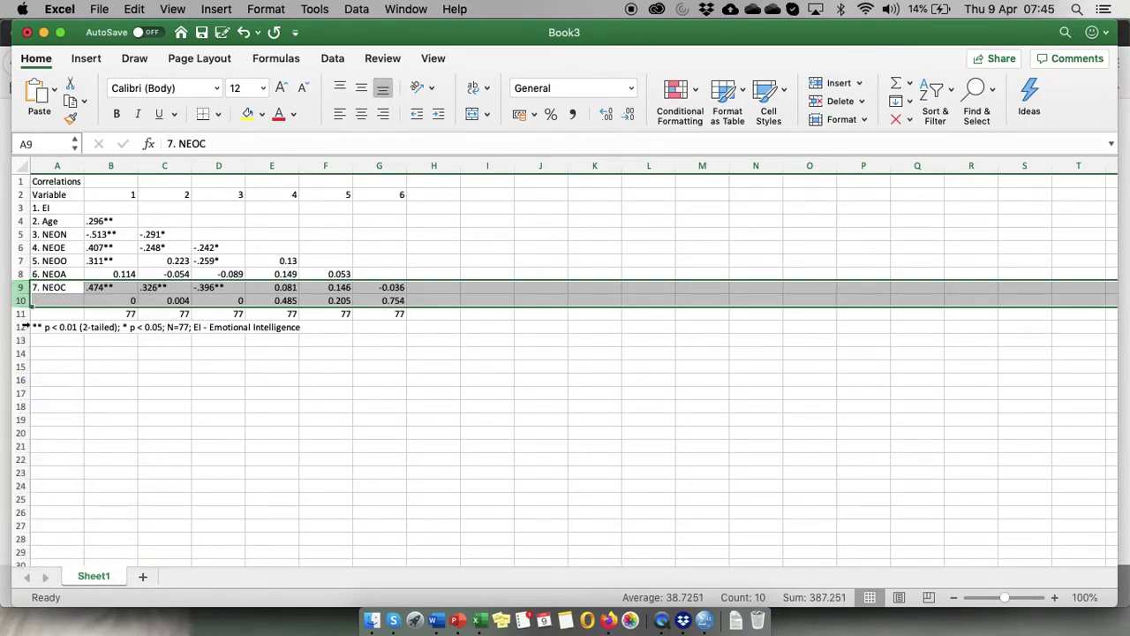
pyautogui.moveTo(21, 300); pyautogui.dragTo(22, 313)
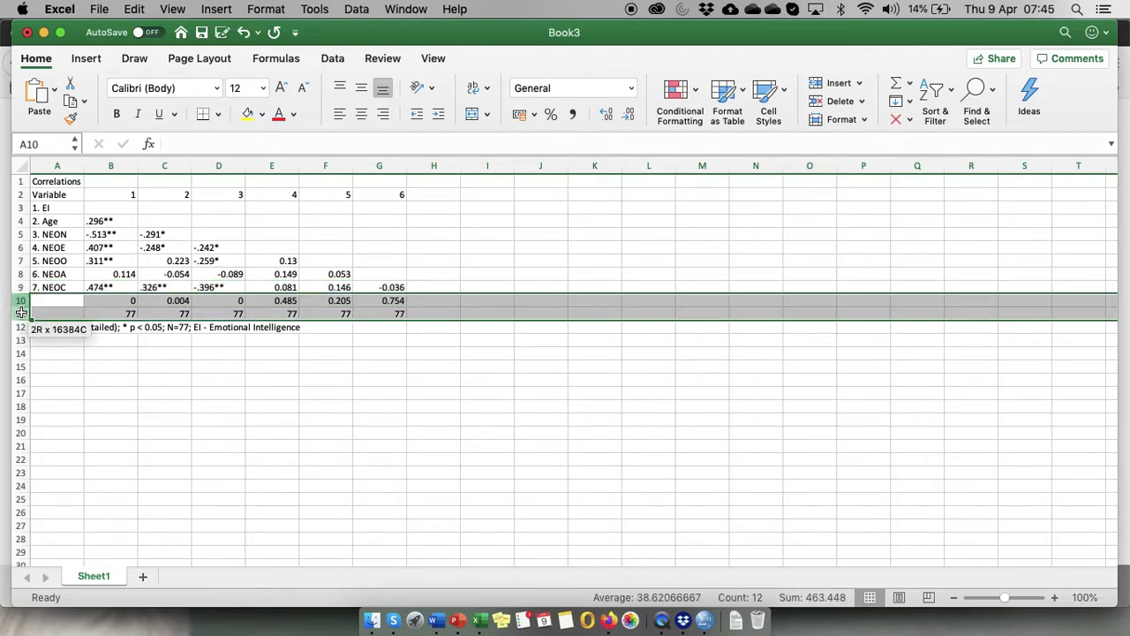
pyautogui.rightClick(22, 312)
pyautogui.click(66, 406)
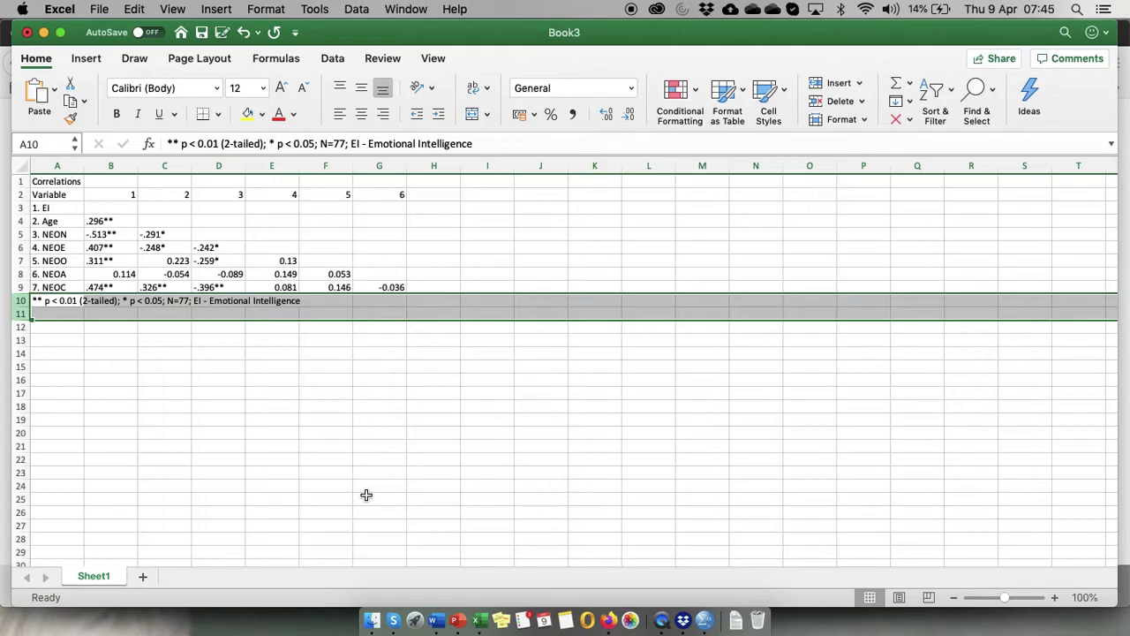
pyautogui.hotkey('ctrl', 'Up')
# - Copy the Descriptive Statistics table in the SPSS Viewer and return to the Excel sheet
pyautogui.click(521, 422)
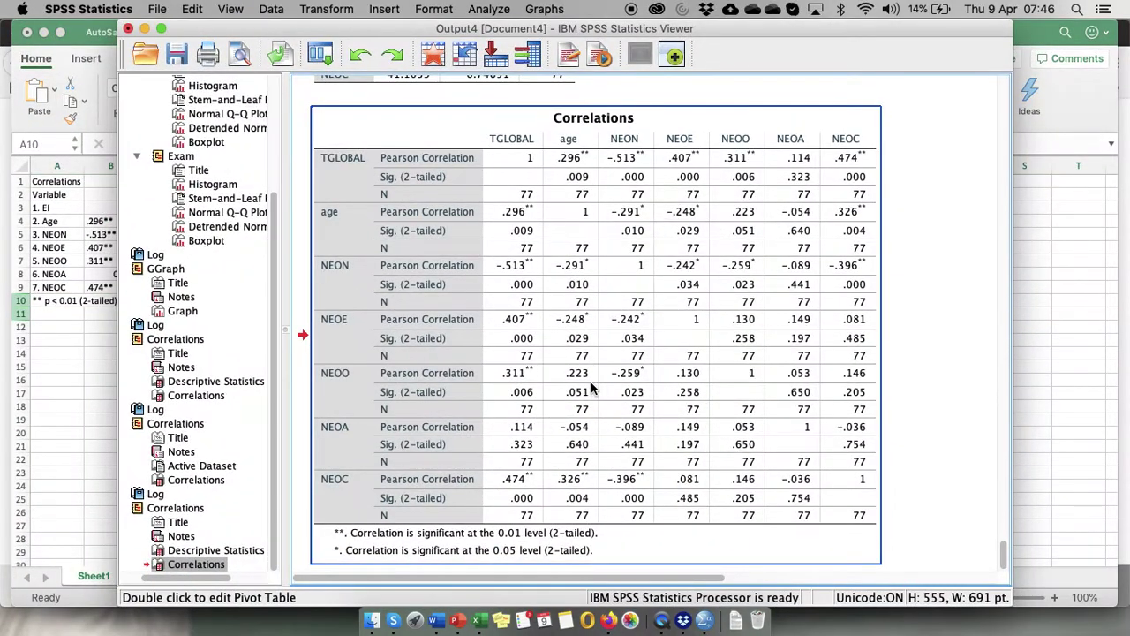
pyautogui.scroll(5, 591, 382)
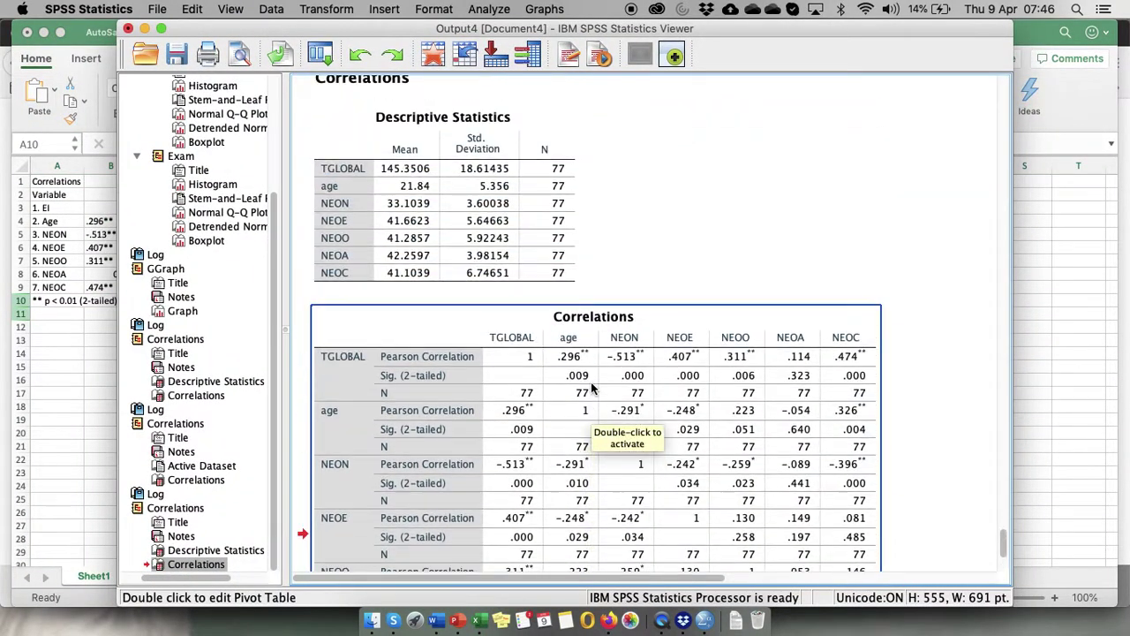
pyautogui.rightClick(527, 203)
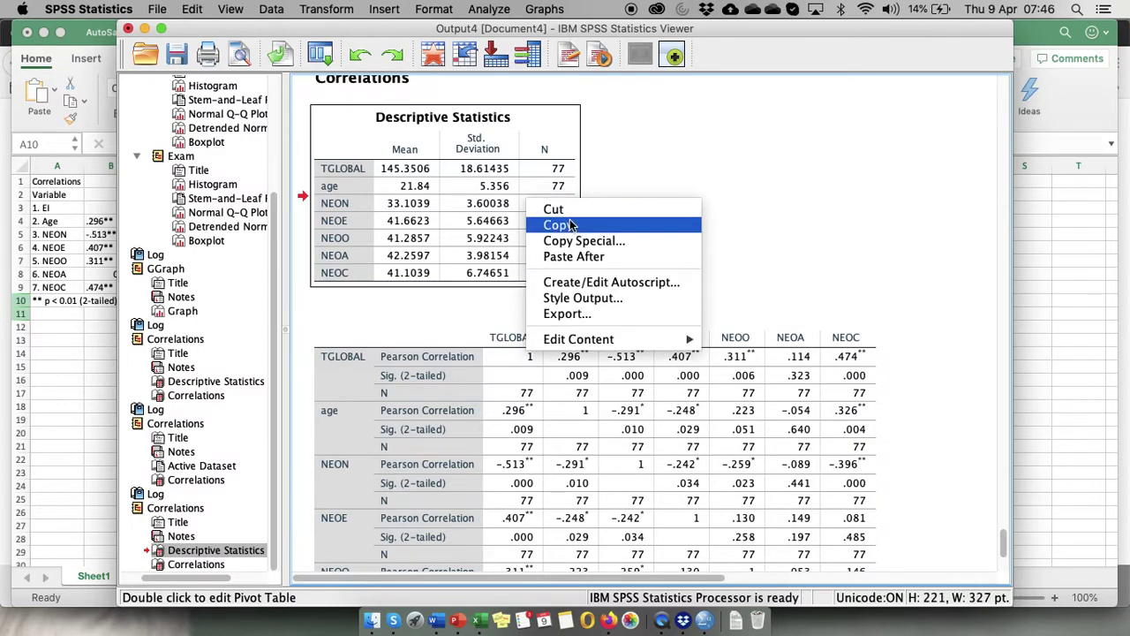
pyautogui.click(573, 228)
pyautogui.rightClick(54, 414)
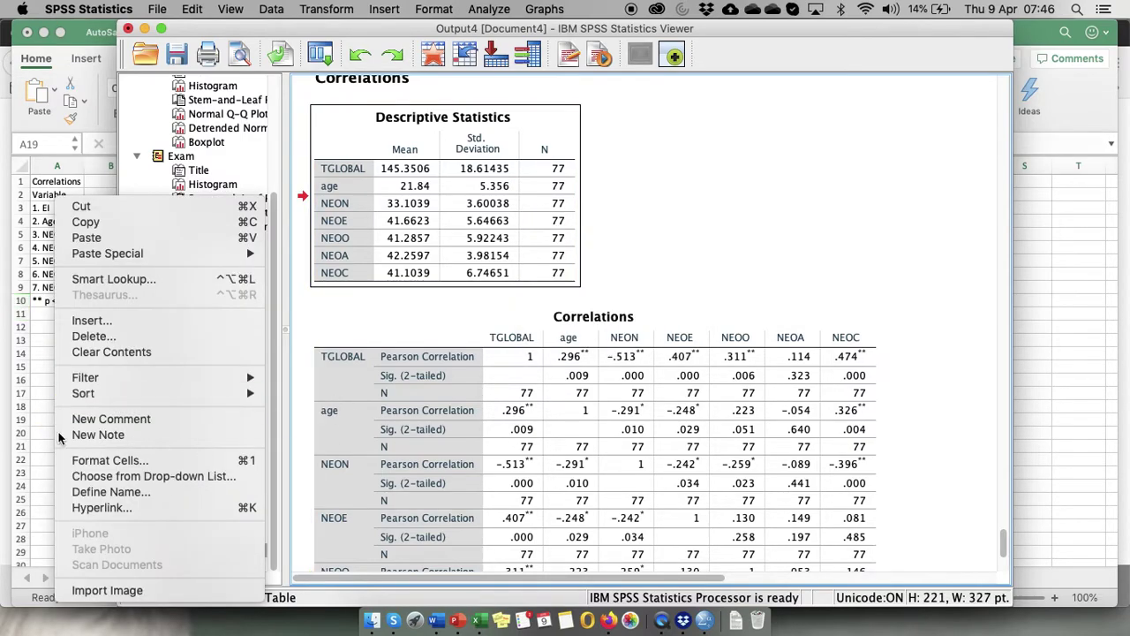
pyautogui.click(38, 416)
# - Paste the SPSS Descriptive Statistics table into Book3 at cell G15
pyautogui.click(78, 395)
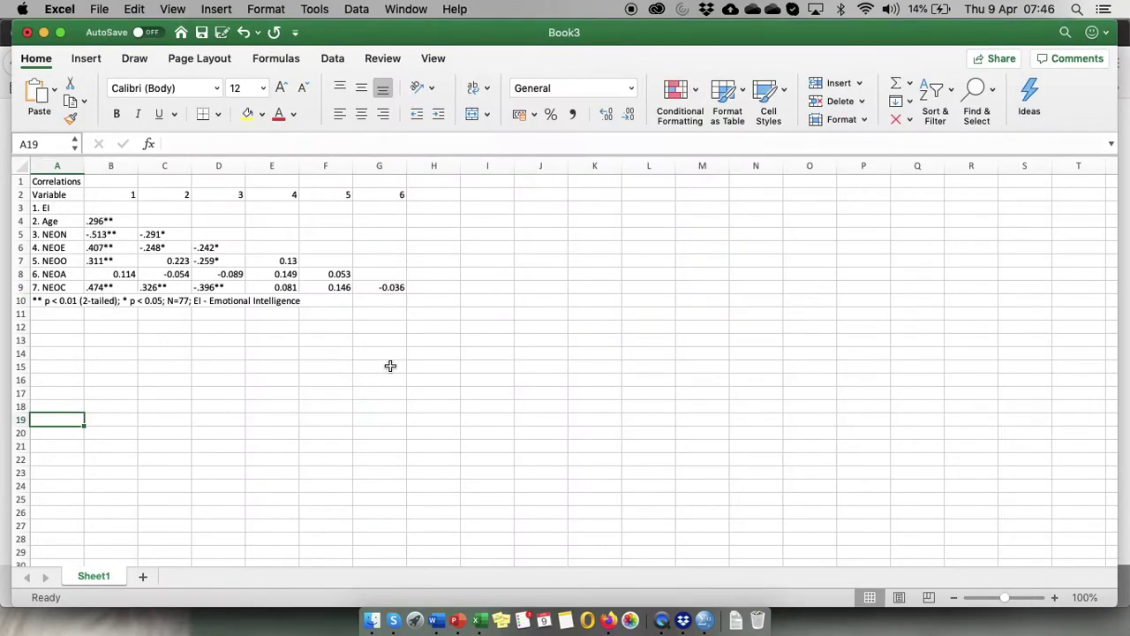
pyautogui.rightClick(392, 367)
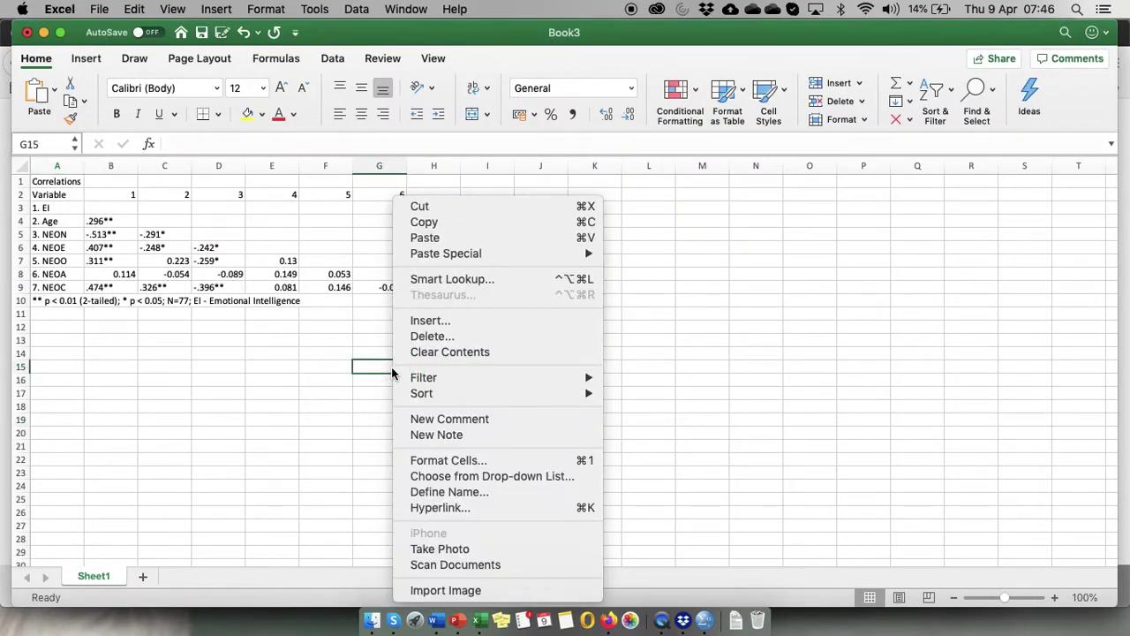
pyautogui.click(436, 238)
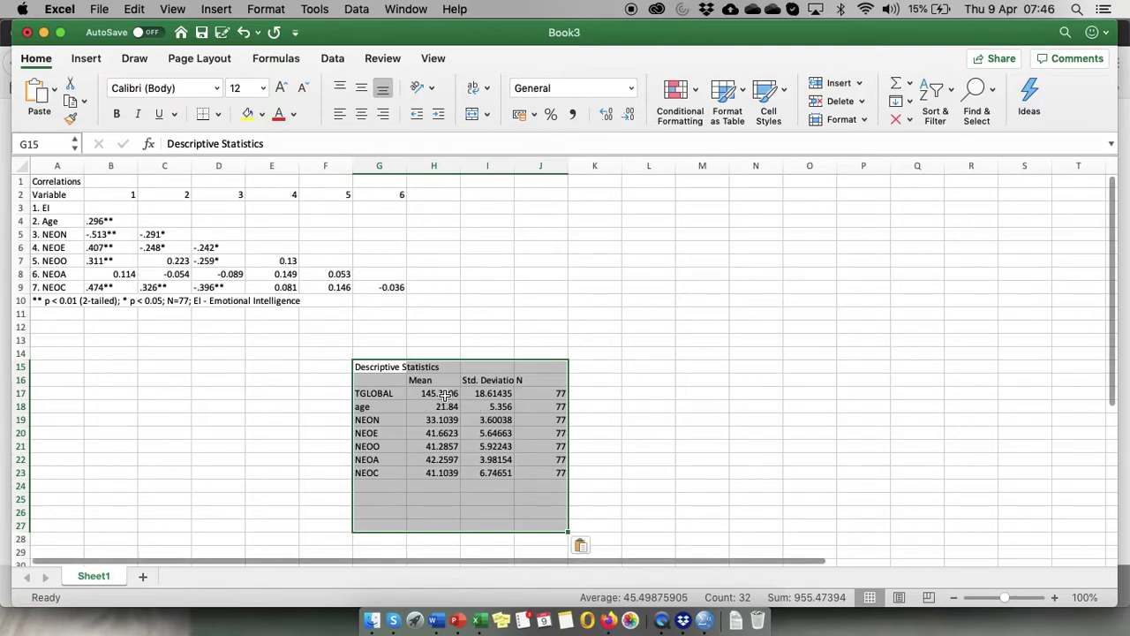
pyautogui.moveTo(440, 393); pyautogui.dragTo(482, 475)
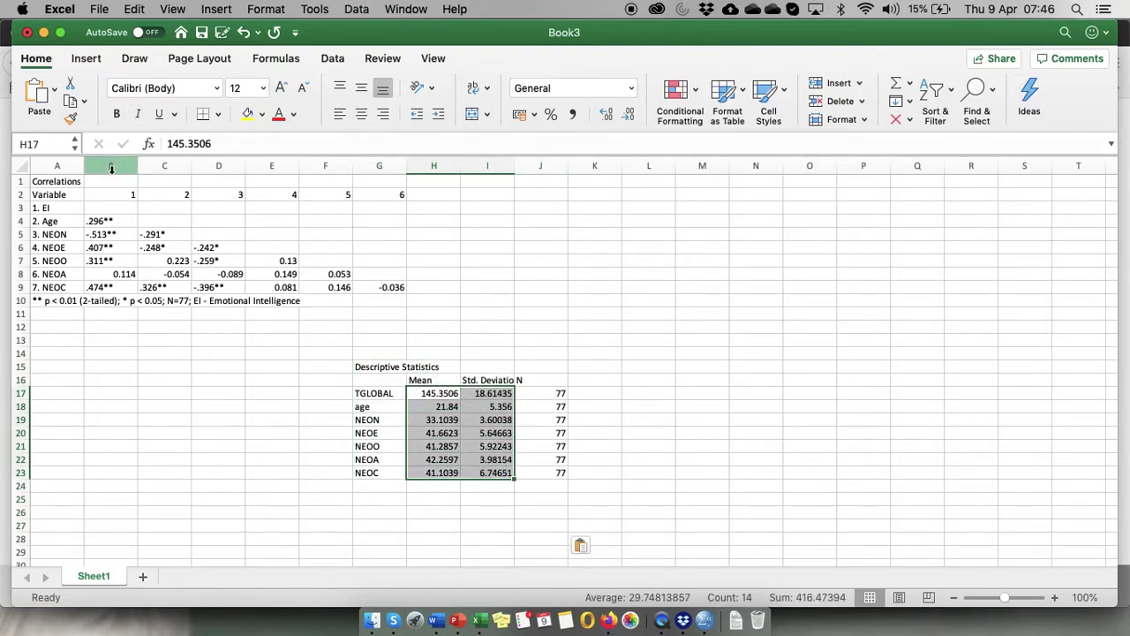
# - Insert two empty columns at B and head them 'M' and 'SD'
pyautogui.click(112, 166)
pyautogui.rightClick(115, 168)
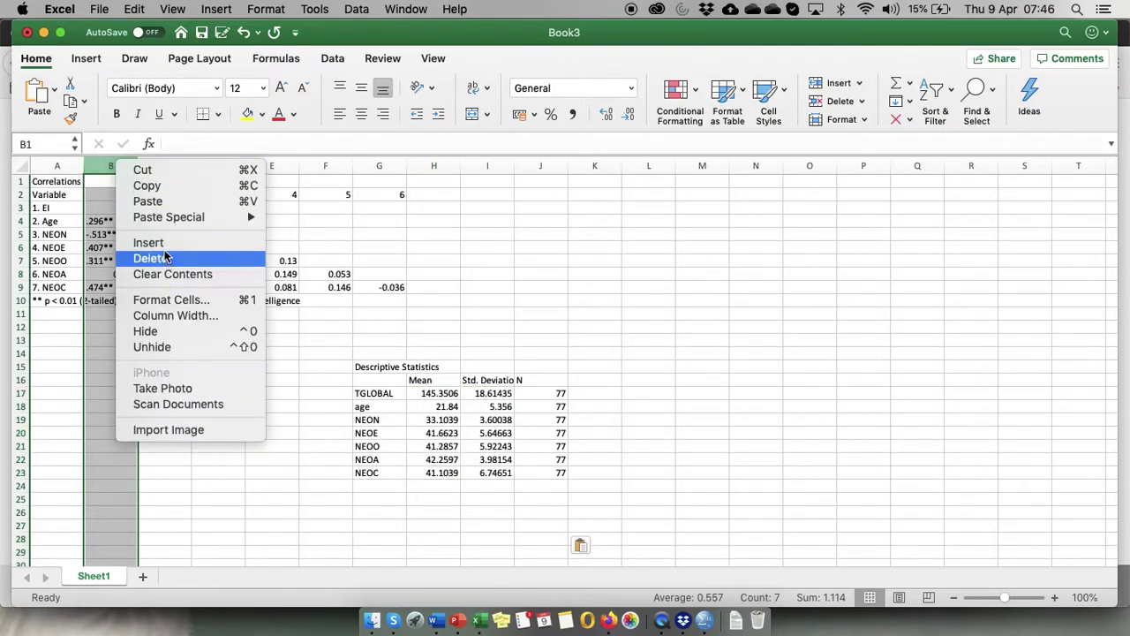
pyautogui.click(150, 243)
pyautogui.rightClick(123, 166)
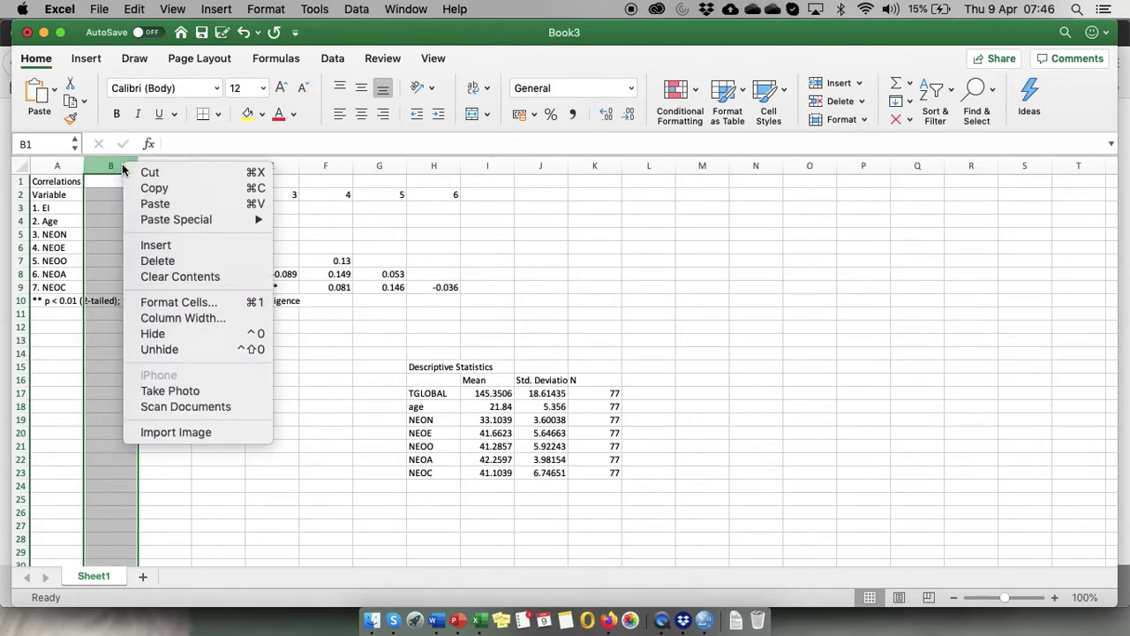
pyautogui.click(156, 245)
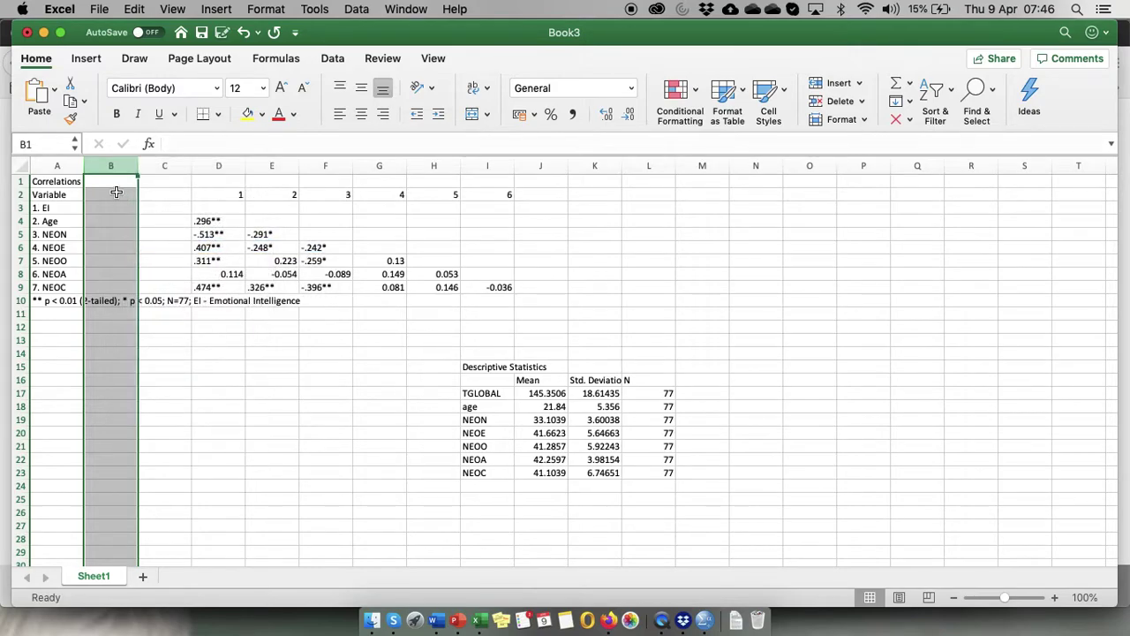
pyautogui.click(116, 192)
pyautogui.write('M')
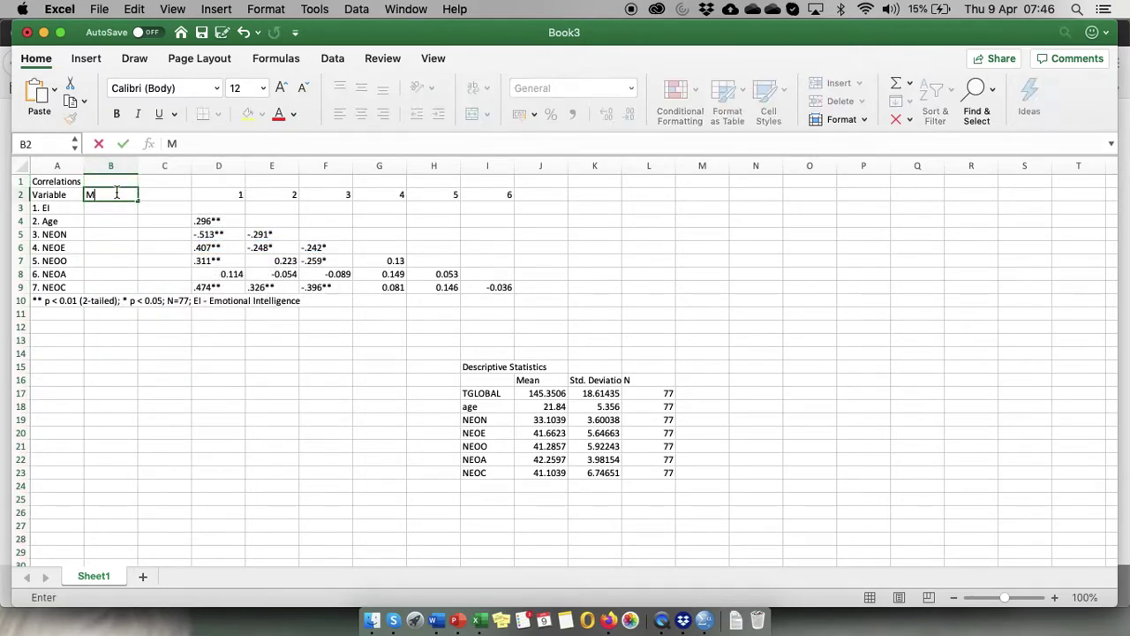
pyautogui.press('Tab')
pyautogui.write('SD')
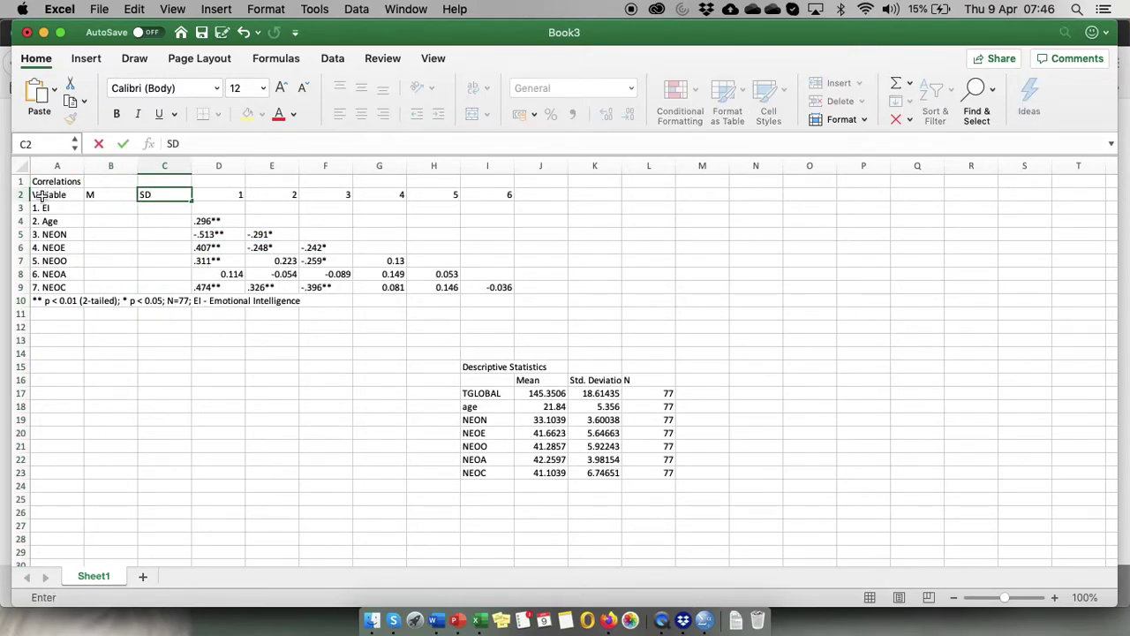
# - Copy the Mean and Std. Deviation values into the M and SD columns starting at B3
pyautogui.moveTo(41, 201); pyautogui.dragTo(461, 193)
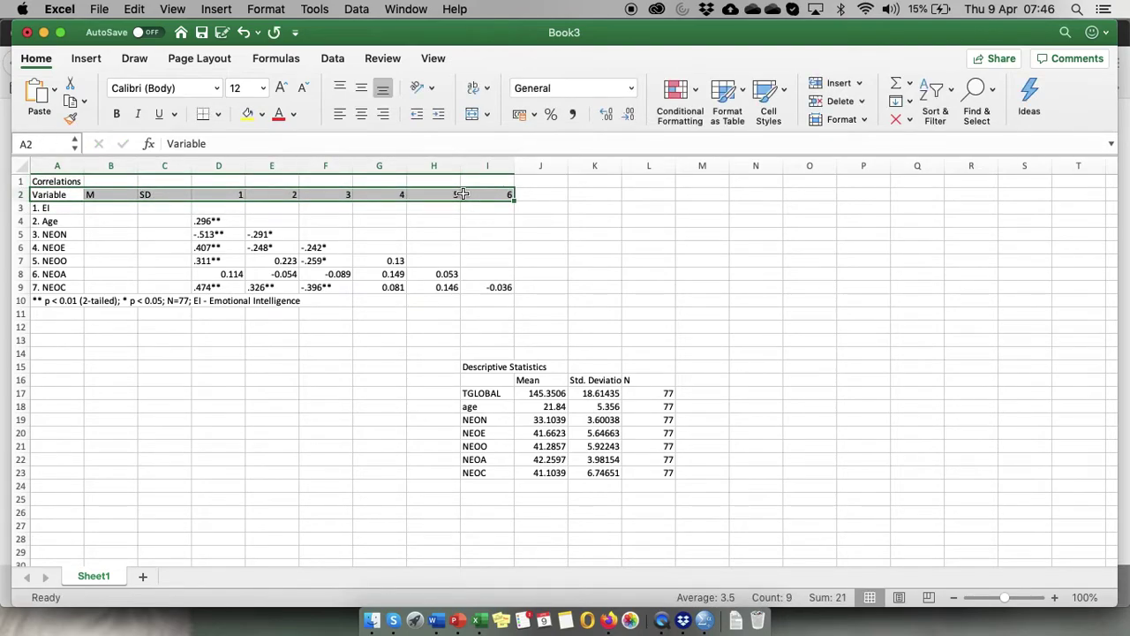
pyautogui.click(562, 431)
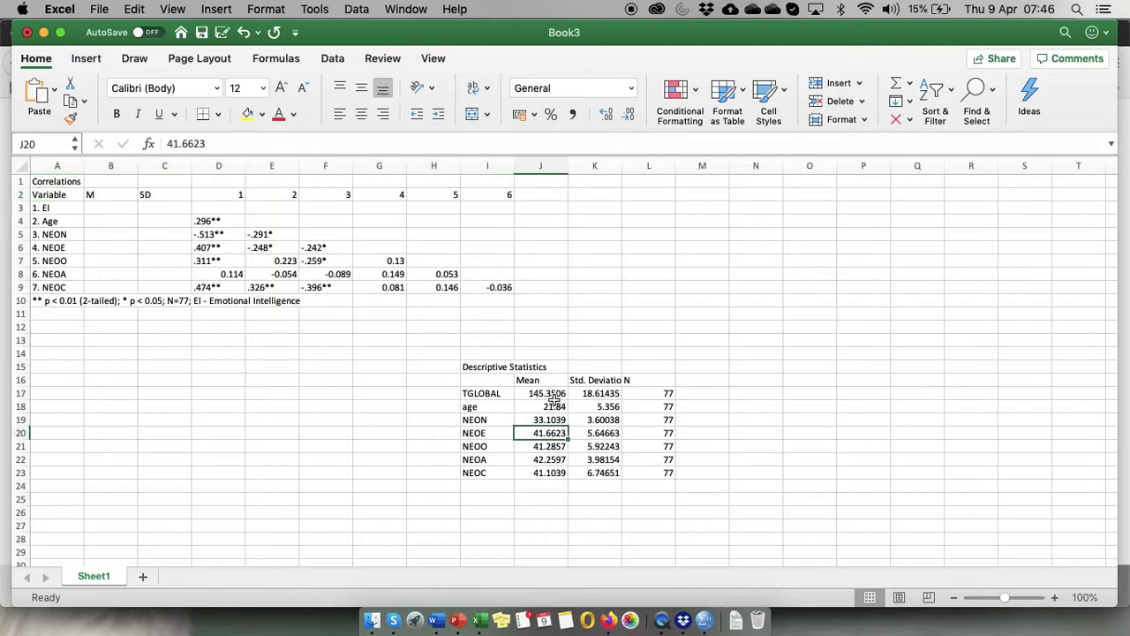
pyautogui.moveTo(549, 395); pyautogui.dragTo(603, 475)
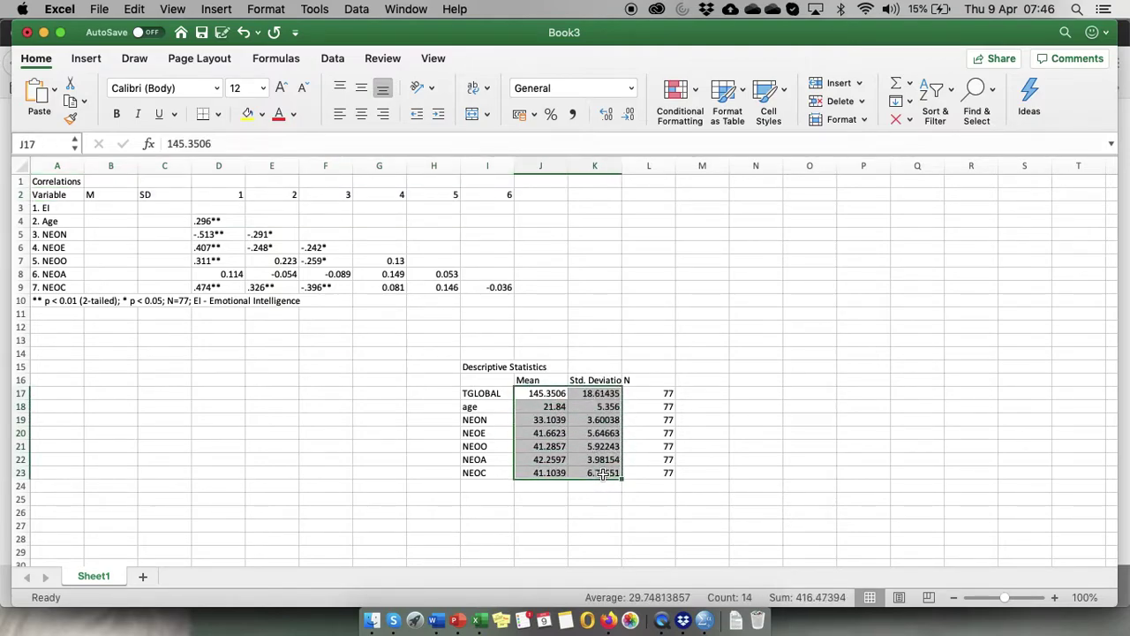
pyautogui.press('super+c')
pyautogui.click(103, 207)
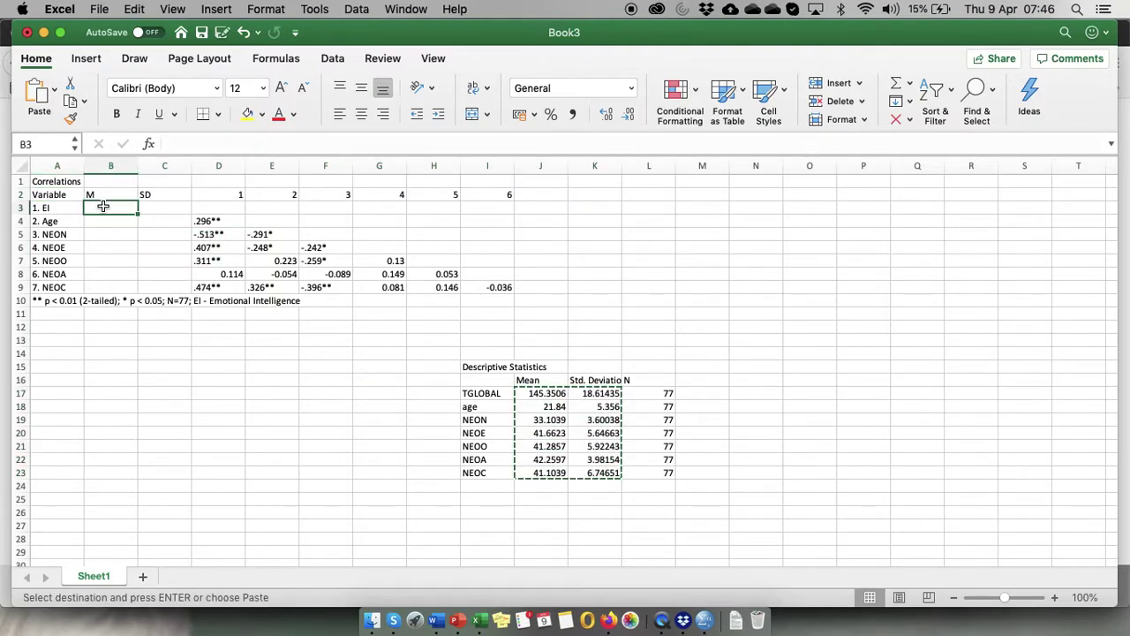
pyautogui.press('super+v')
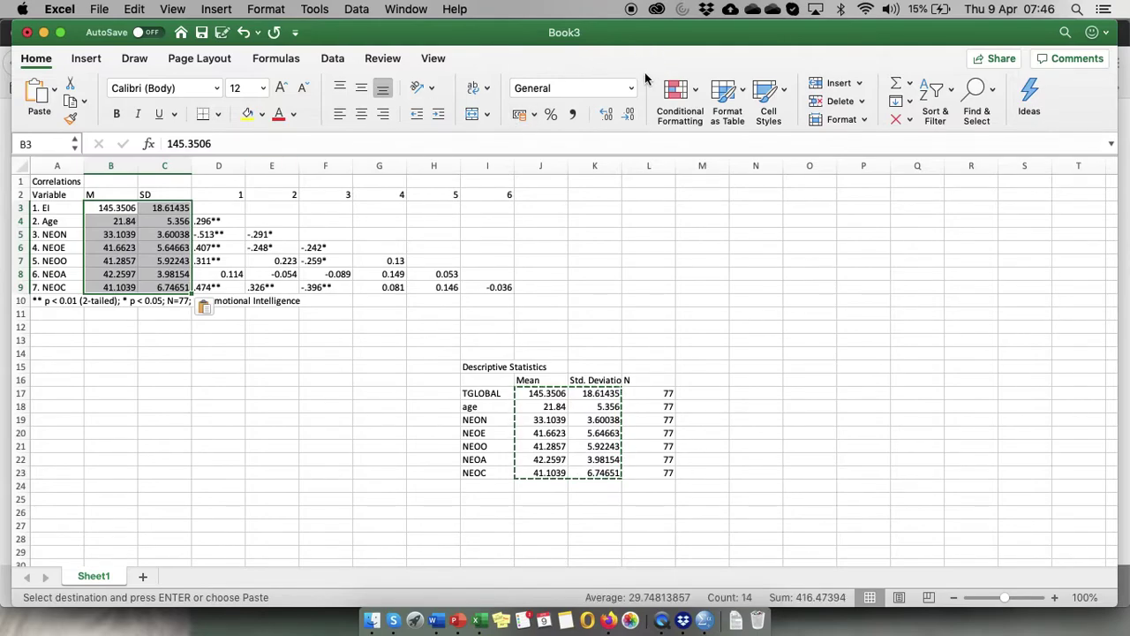
# - Apply a custom 0.0 number format to B3:C9 so values show like 145.4 and 18.6
pyautogui.click(631, 87)
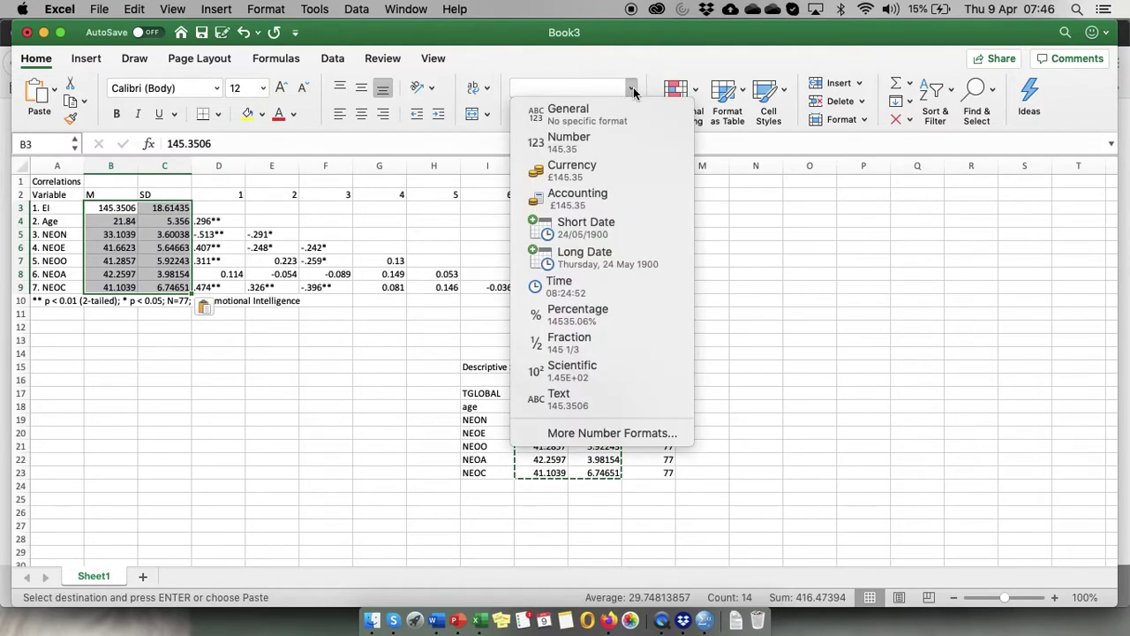
pyautogui.click(587, 433)
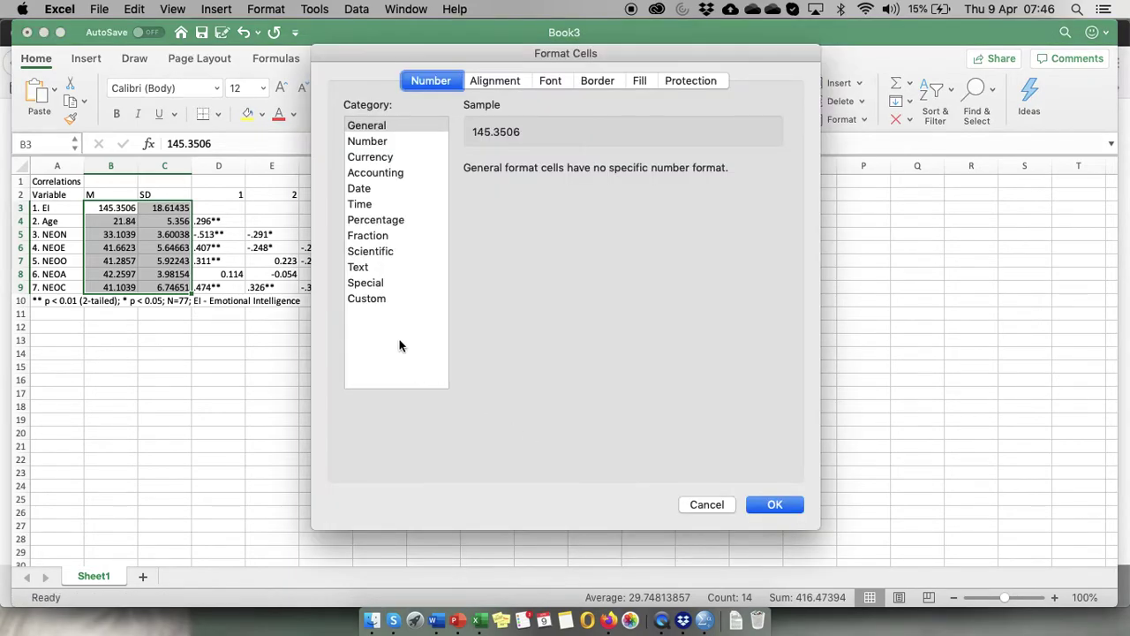
pyautogui.click(378, 300)
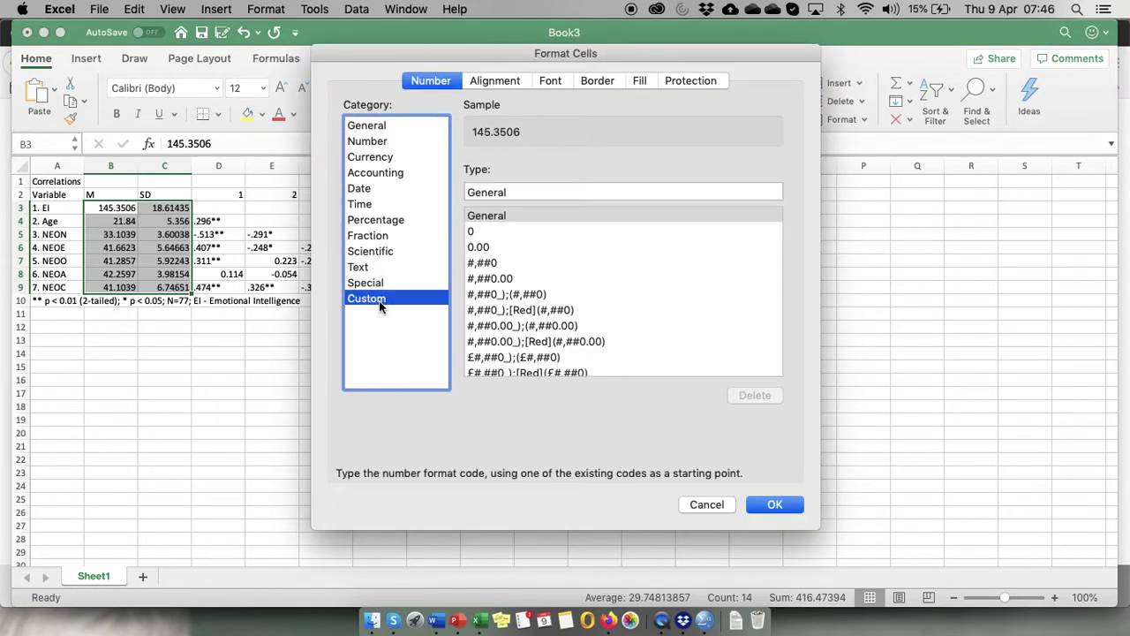
pyautogui.click(477, 246)
pyautogui.click(498, 191)
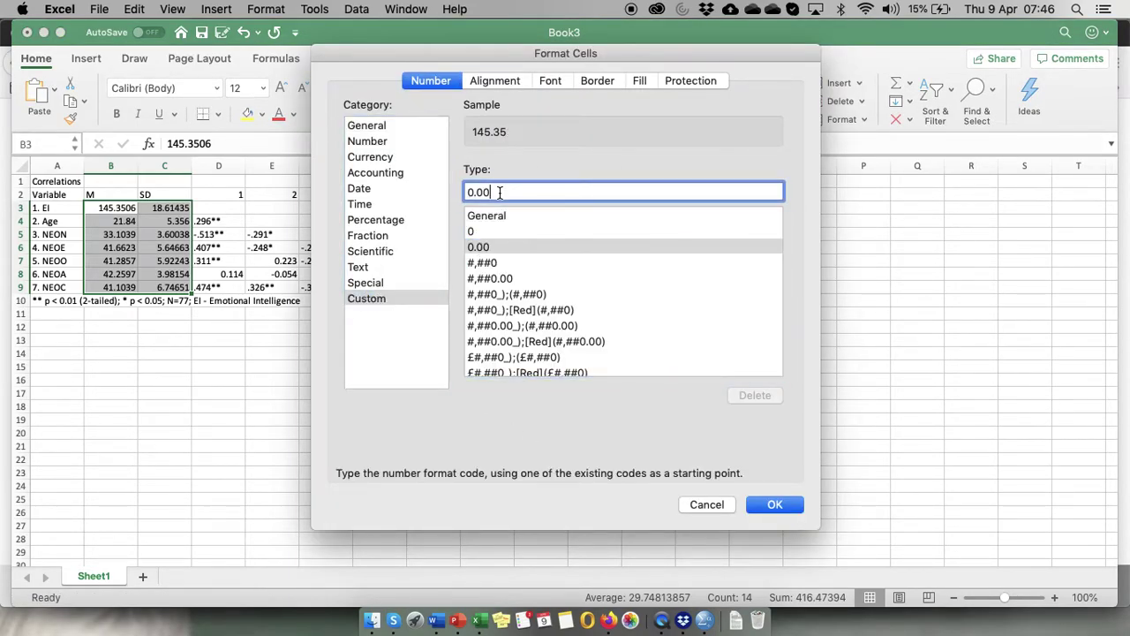
pyautogui.press('BackSpace')
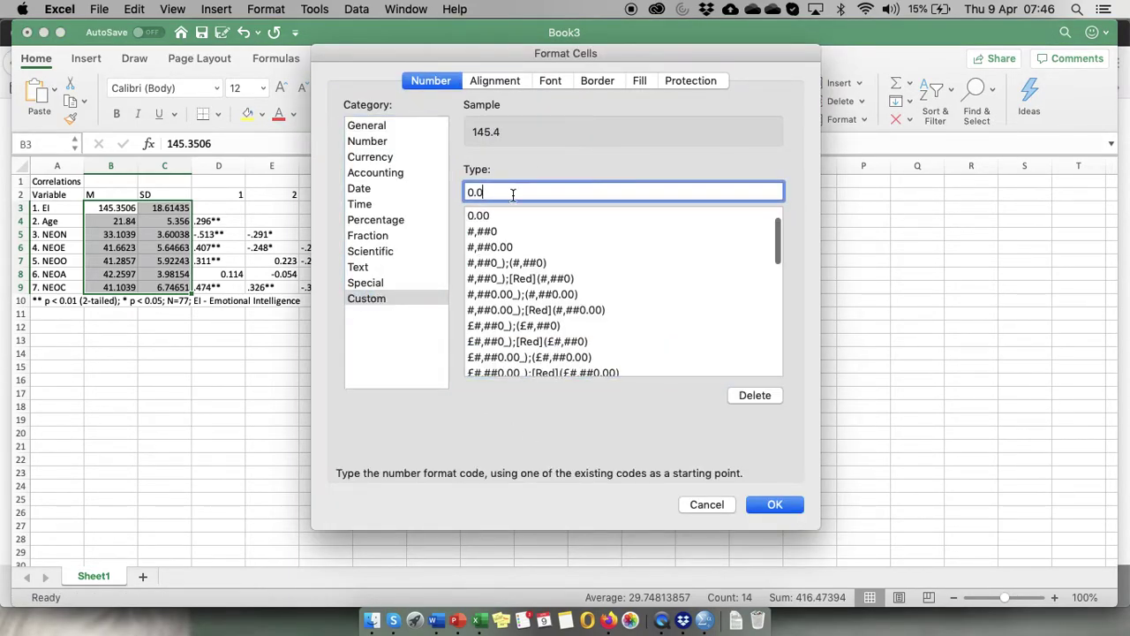
pyautogui.click(773, 503)
pyautogui.click(365, 446)
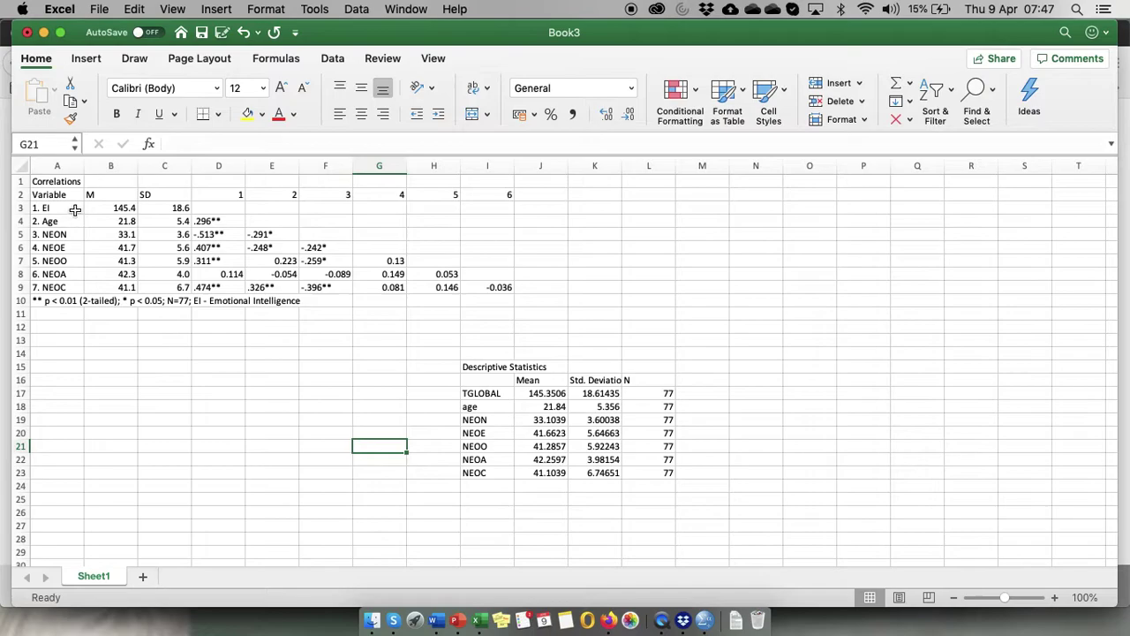
# - Add a top border to header row A2:I2 and a bottom border to the NEOC row
pyautogui.moveTo(70, 194); pyautogui.dragTo(468, 196)
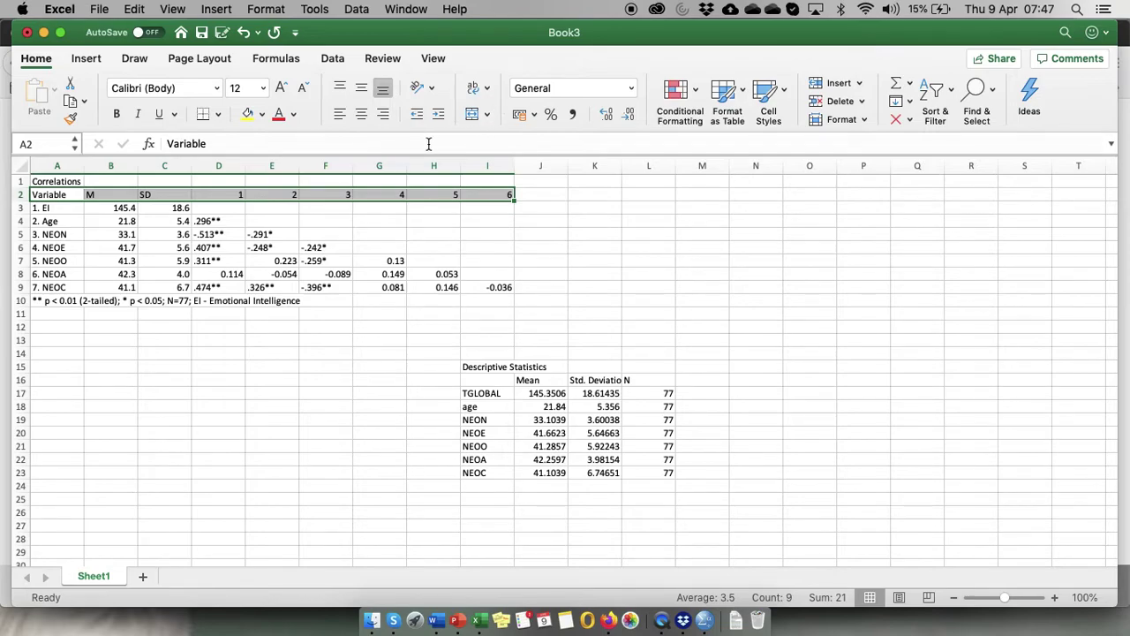
pyautogui.click(218, 114)
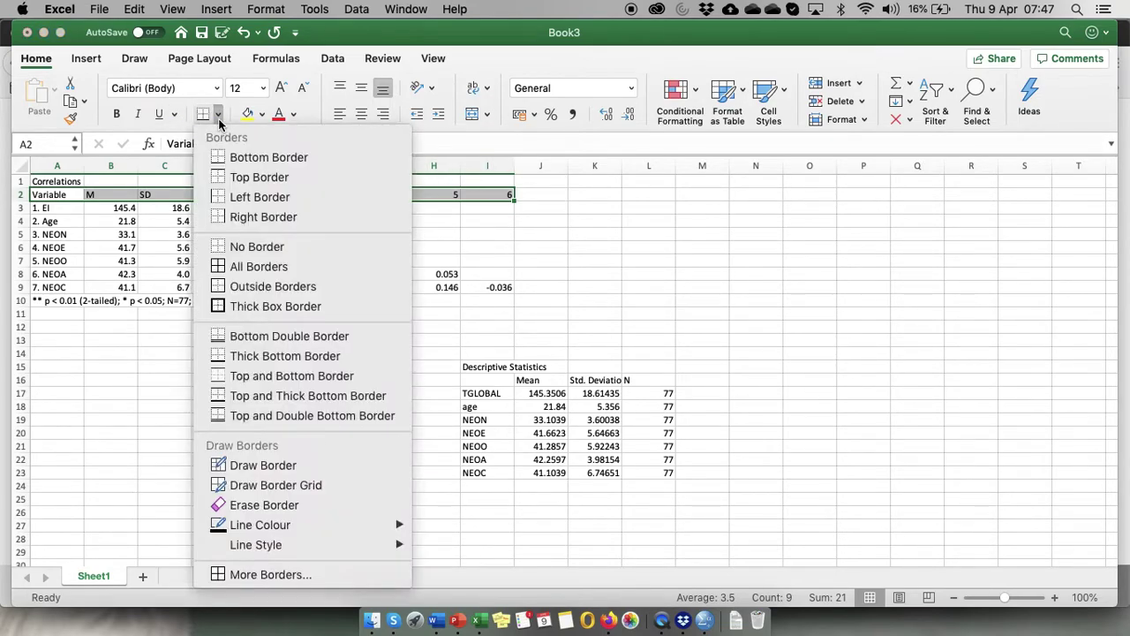
pyautogui.click(232, 177)
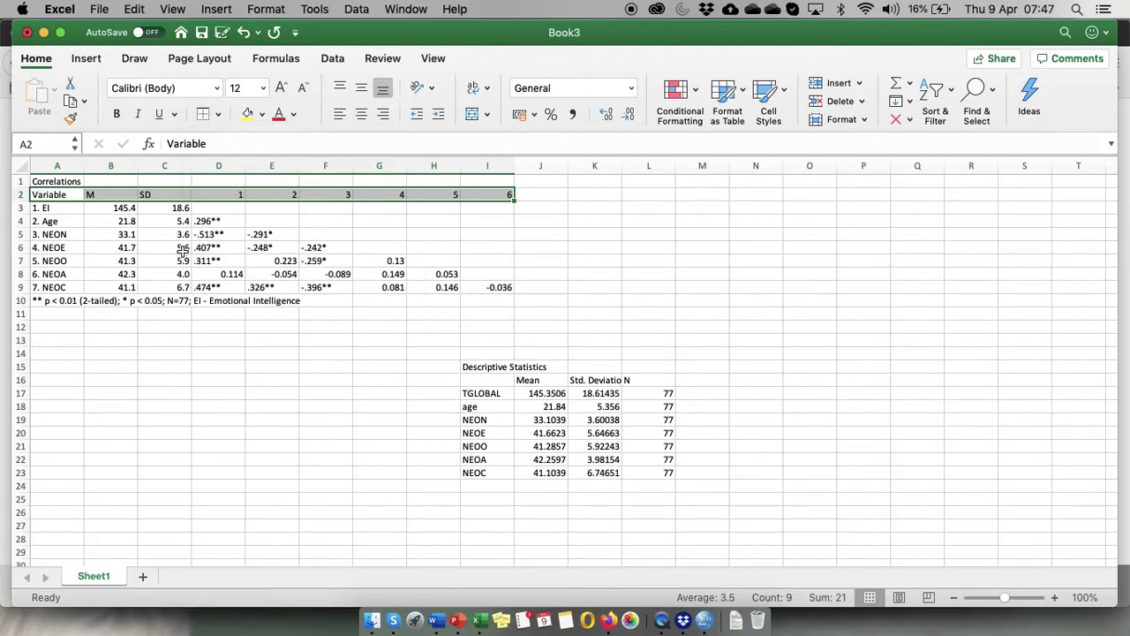
pyautogui.moveTo(36, 287); pyautogui.dragTo(510, 287)
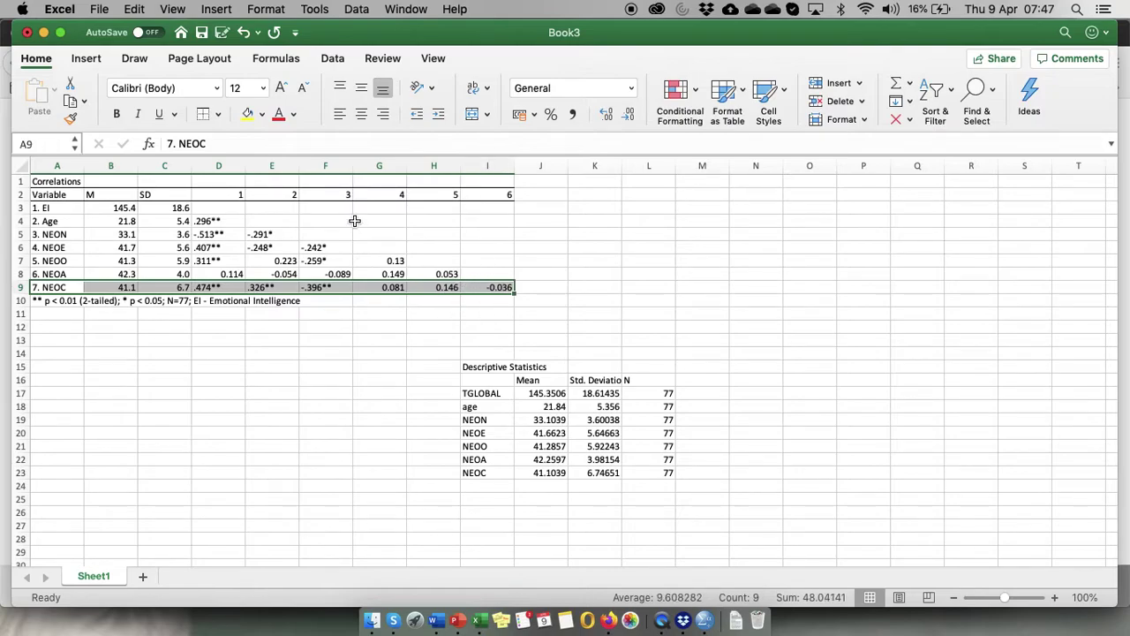
pyautogui.click(222, 116)
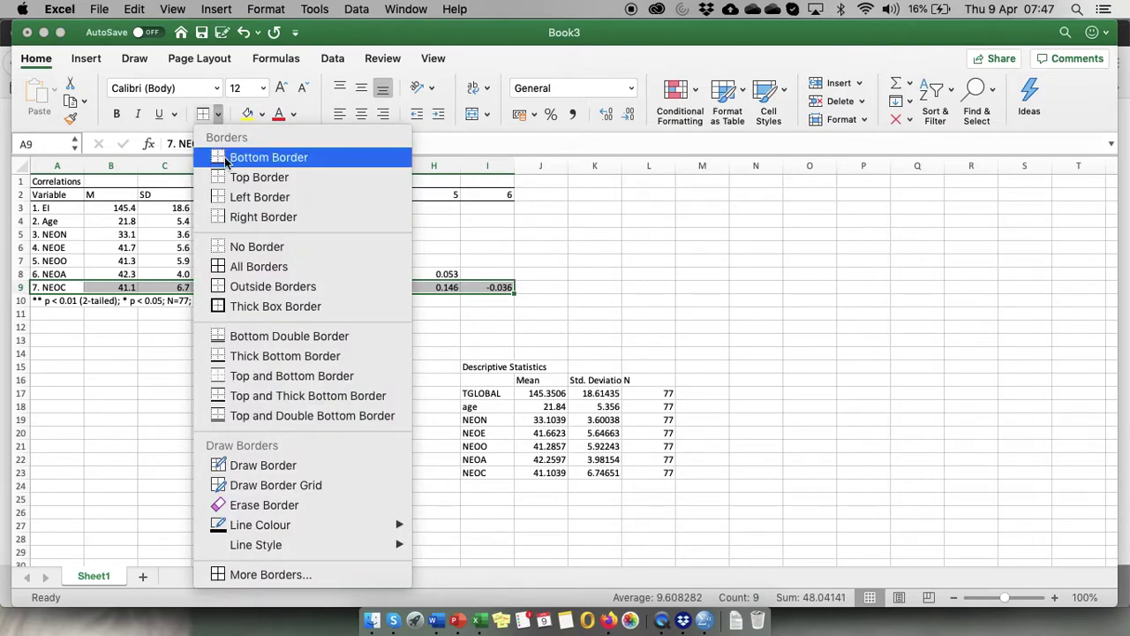
pyautogui.click(225, 157)
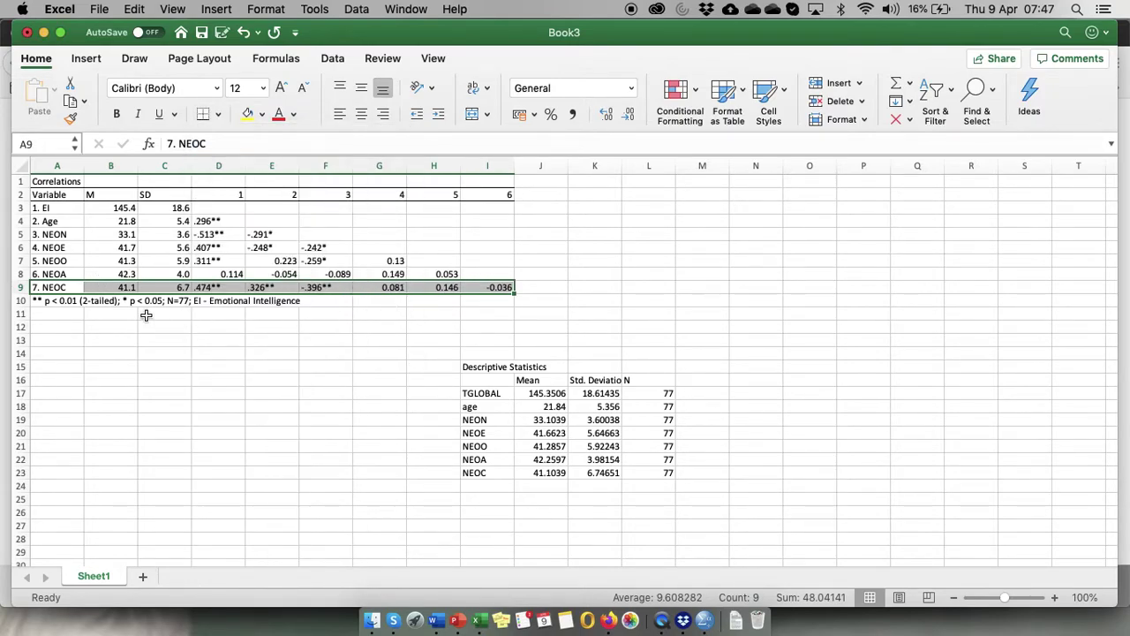
# - Merge the note row A10:I10 across into one cell
pyautogui.moveTo(72, 301); pyautogui.dragTo(475, 300)
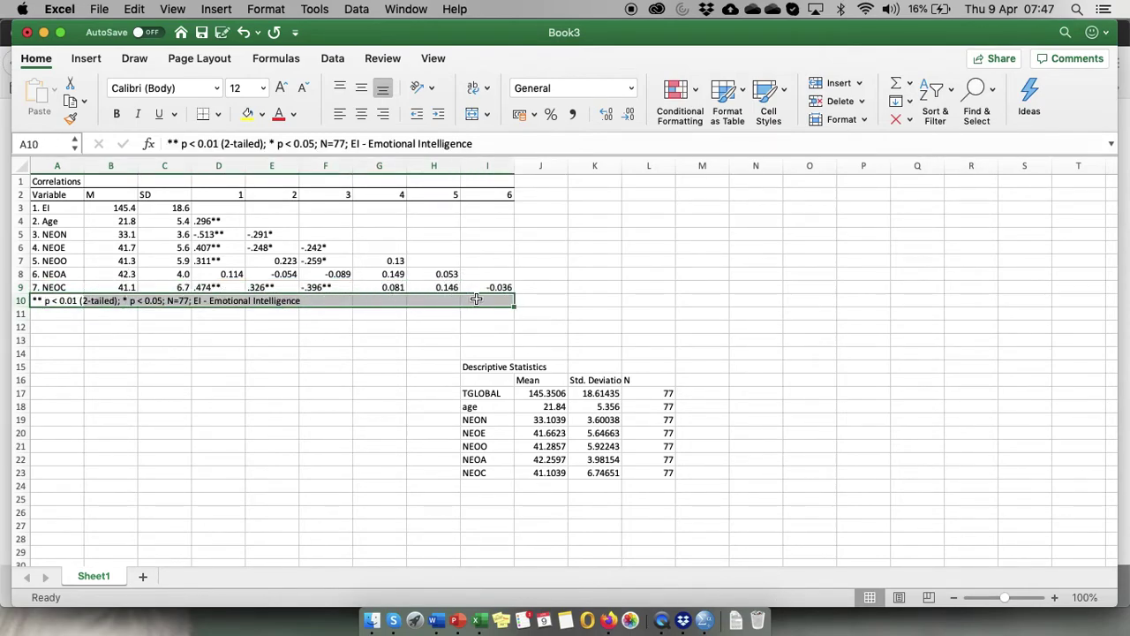
pyautogui.click(374, 301)
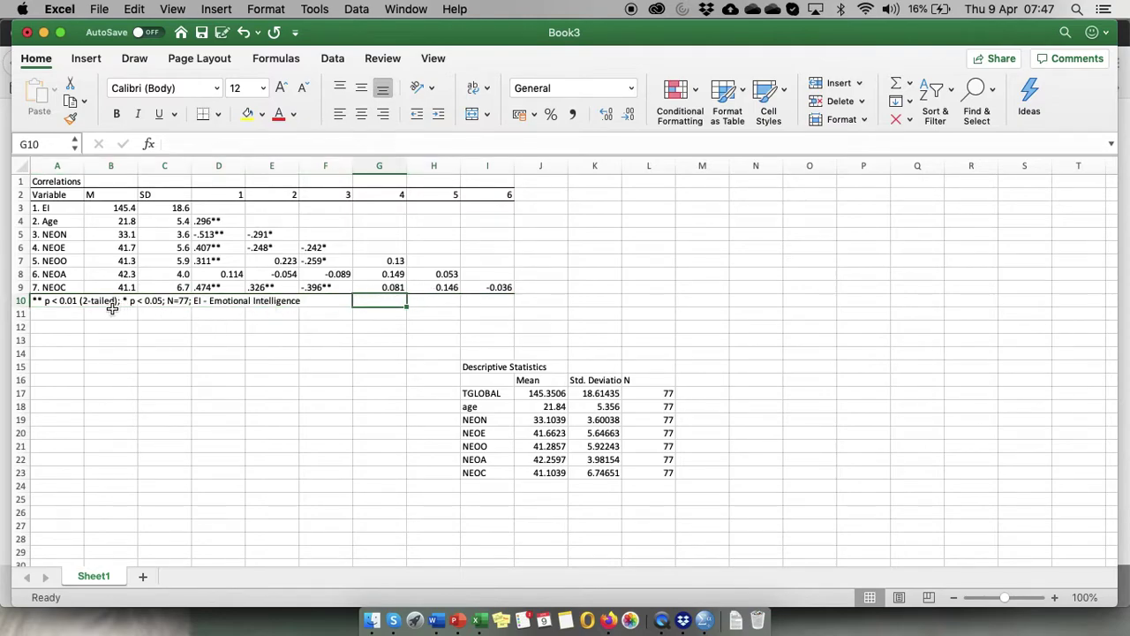
pyautogui.click(75, 301)
pyautogui.moveTo(75, 300); pyautogui.dragTo(495, 301)
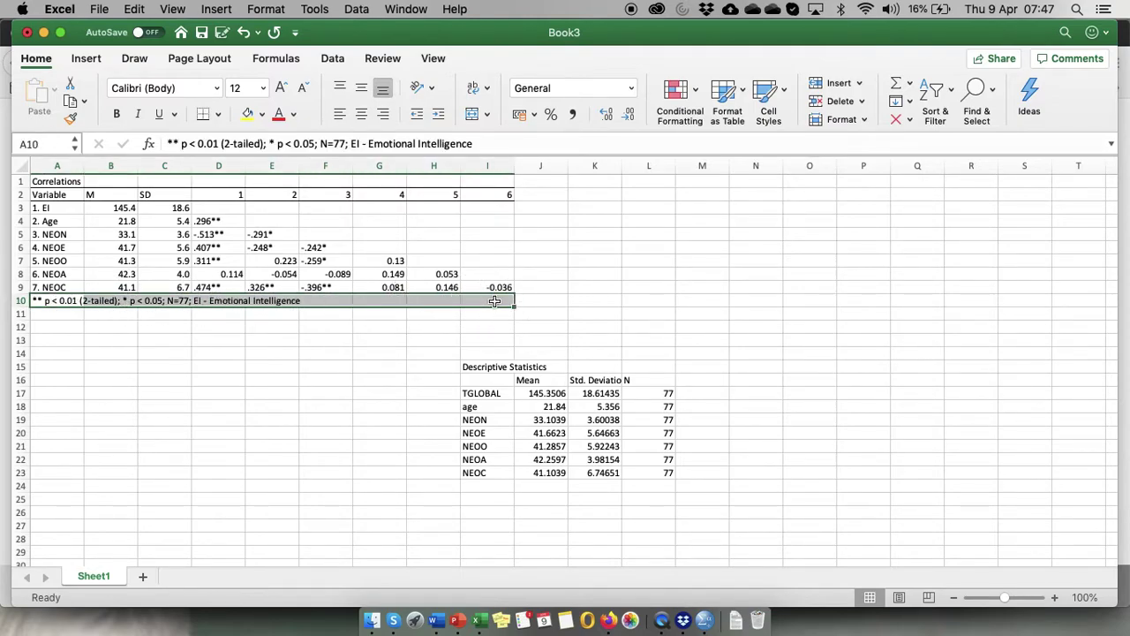
pyautogui.click(486, 114)
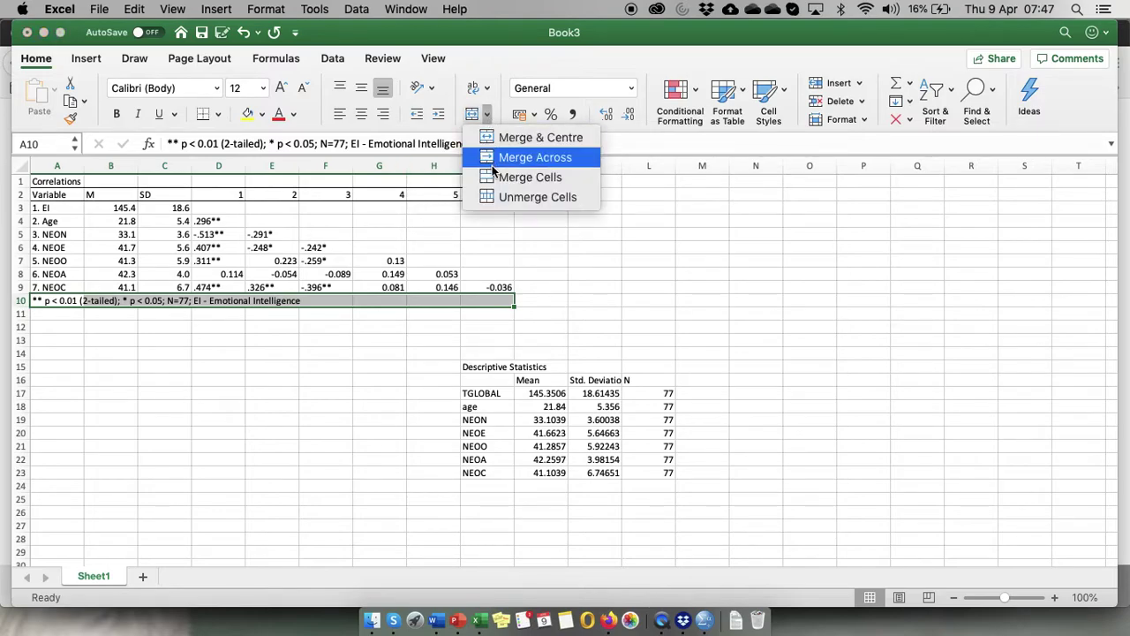
pyautogui.click(490, 159)
pyautogui.click(585, 314)
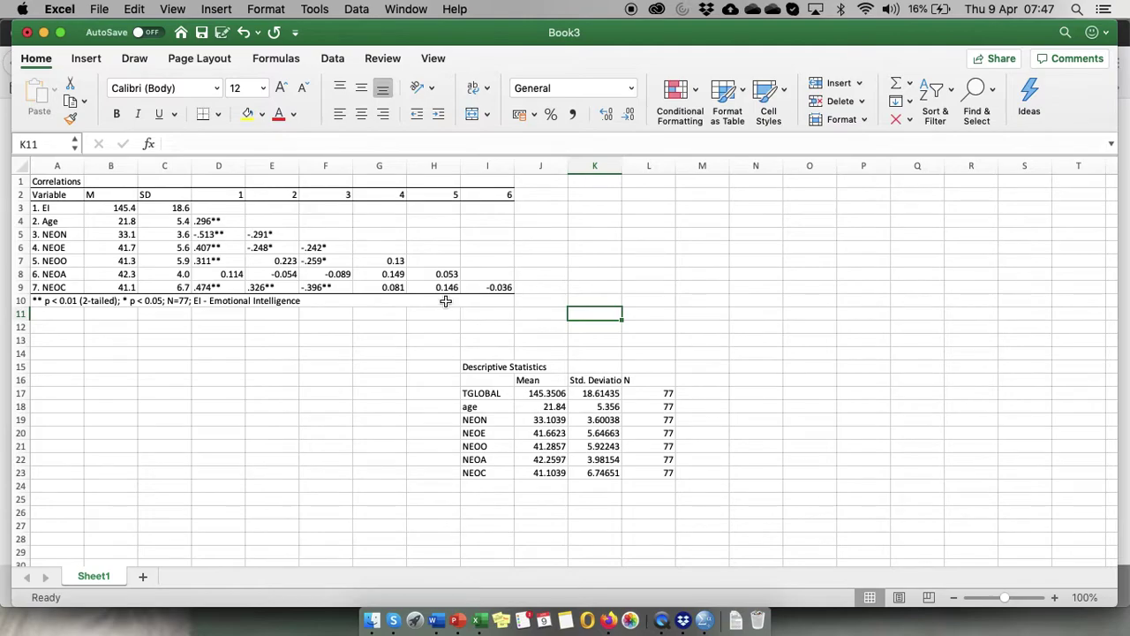
# - Copy the finished table A2:I10 and show all open windows
pyautogui.moveTo(49, 193); pyautogui.dragTo(493, 301)
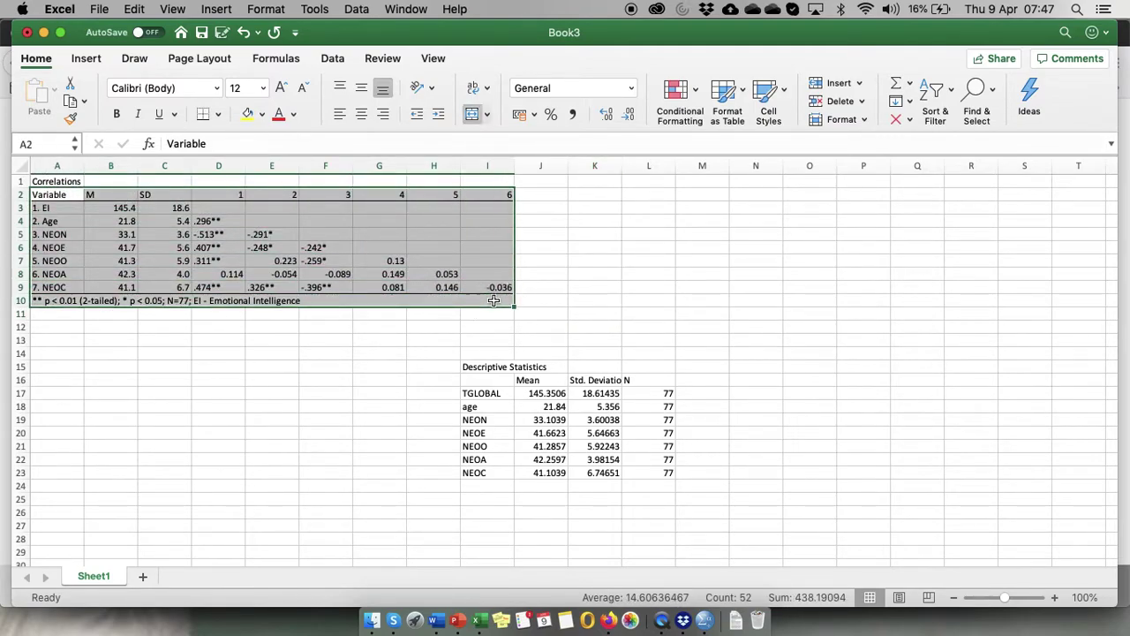
pyautogui.press('super+c')
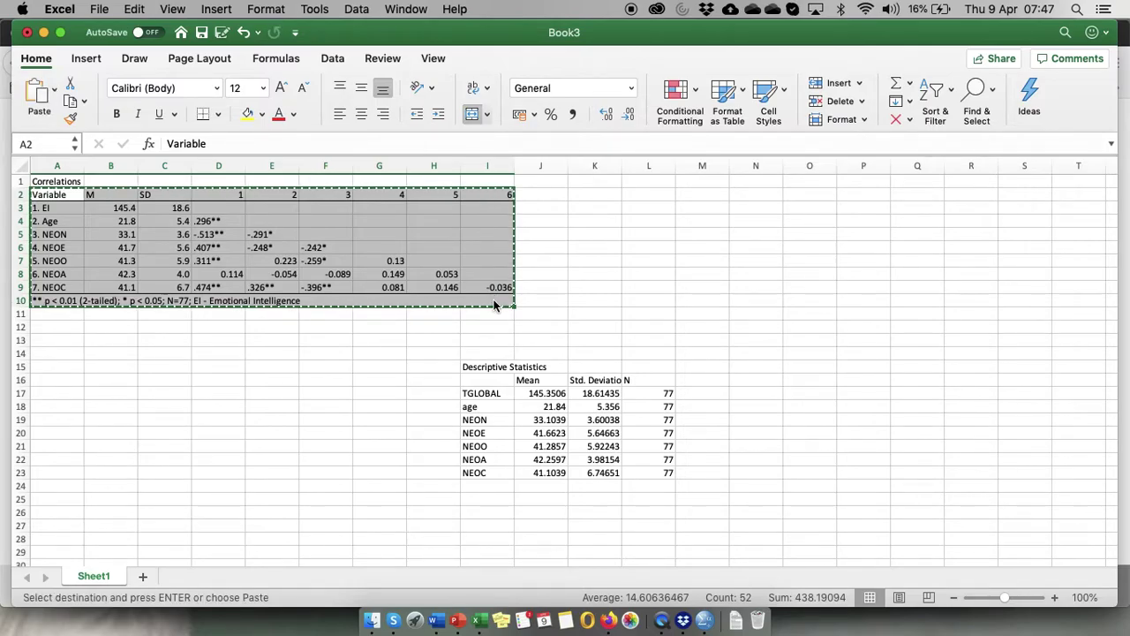
pyautogui.hotkey('ctrl', 'Up')
# - Paste the Excel table into Word's Document4, move it down, and auto-fit it to the page
pyautogui.click(289, 468)
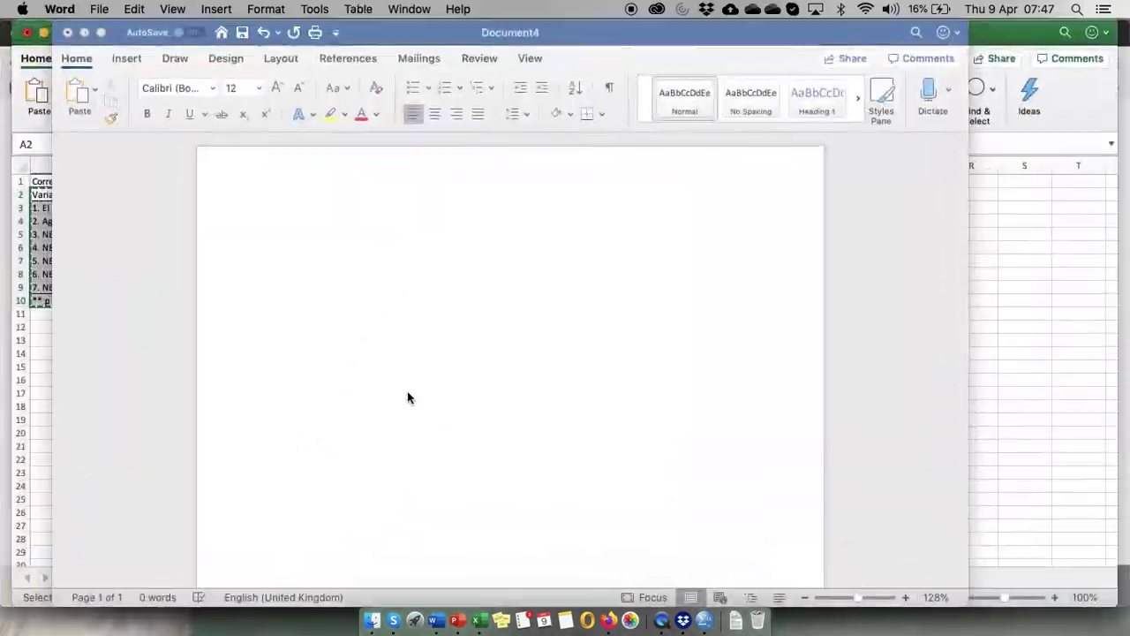
pyautogui.press('super+v')
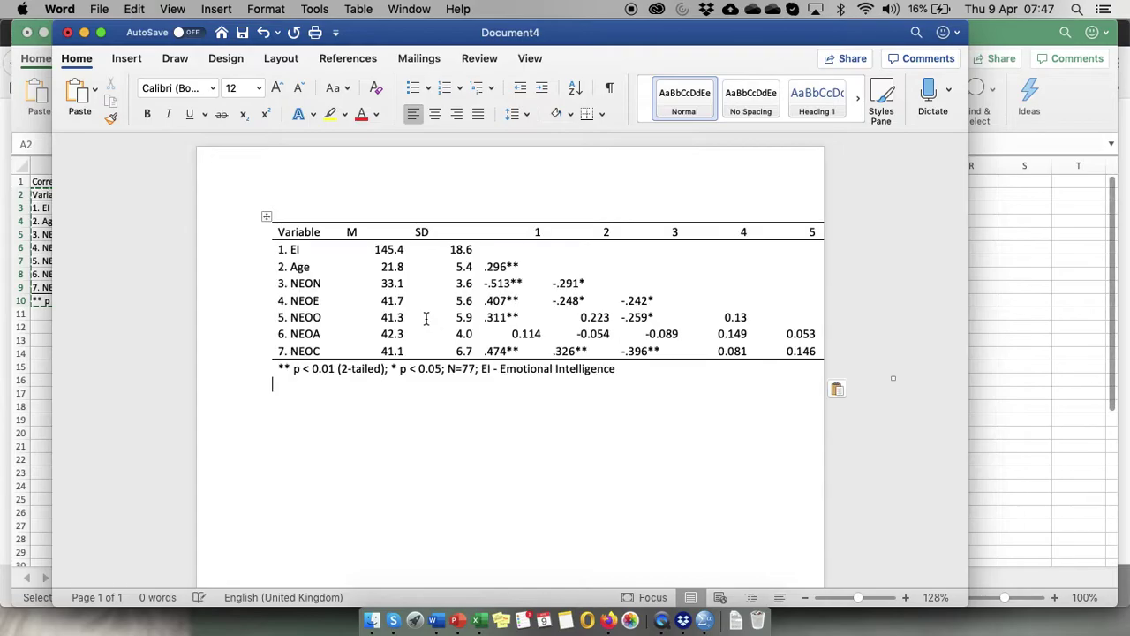
pyautogui.moveTo(268, 215); pyautogui.dragTo(265, 289)
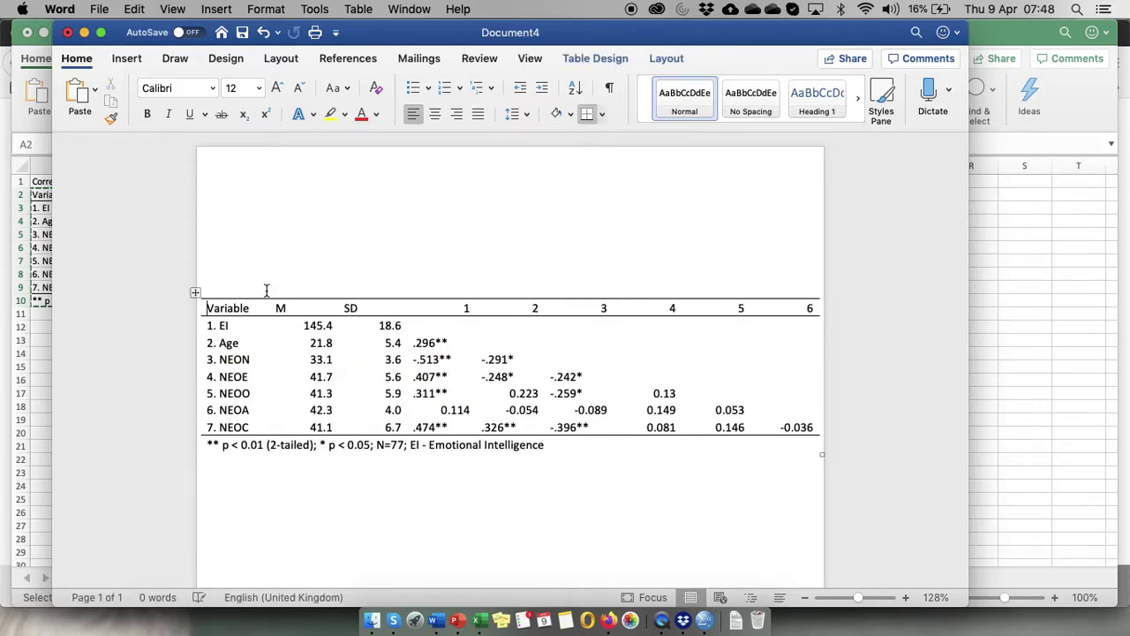
pyautogui.click(194, 293)
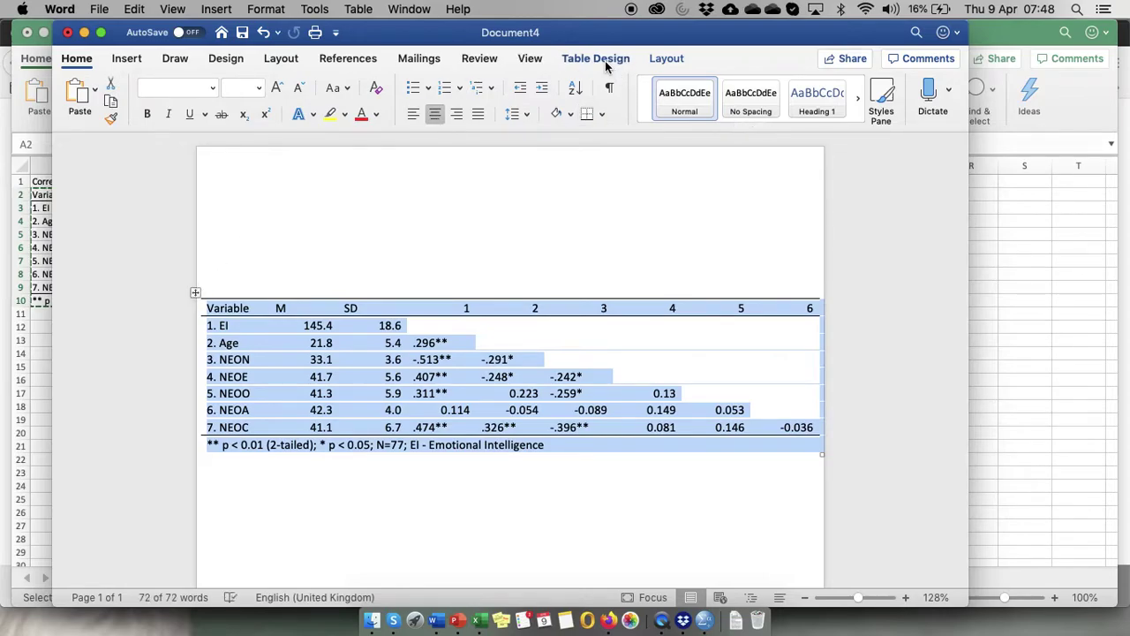
pyautogui.click(667, 59)
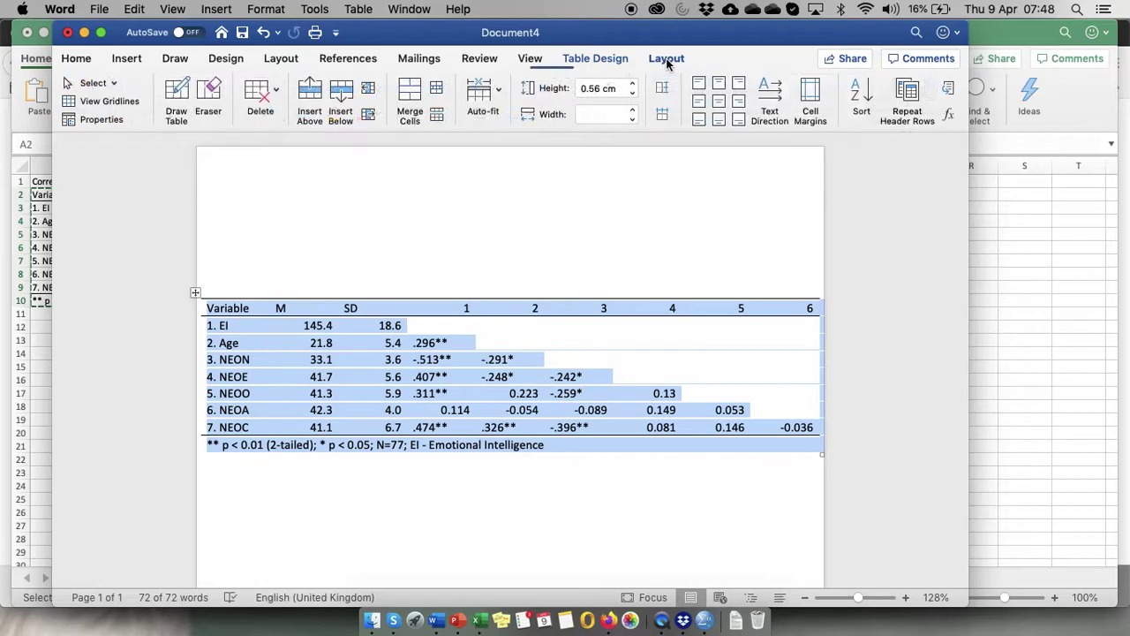
pyautogui.click(500, 92)
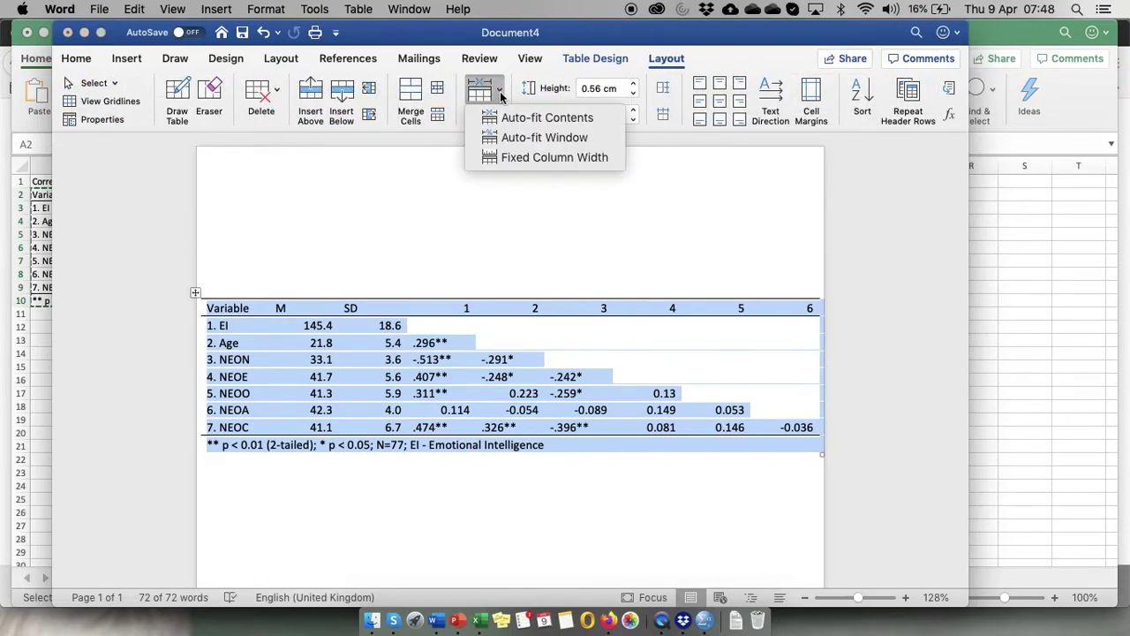
pyautogui.click(502, 139)
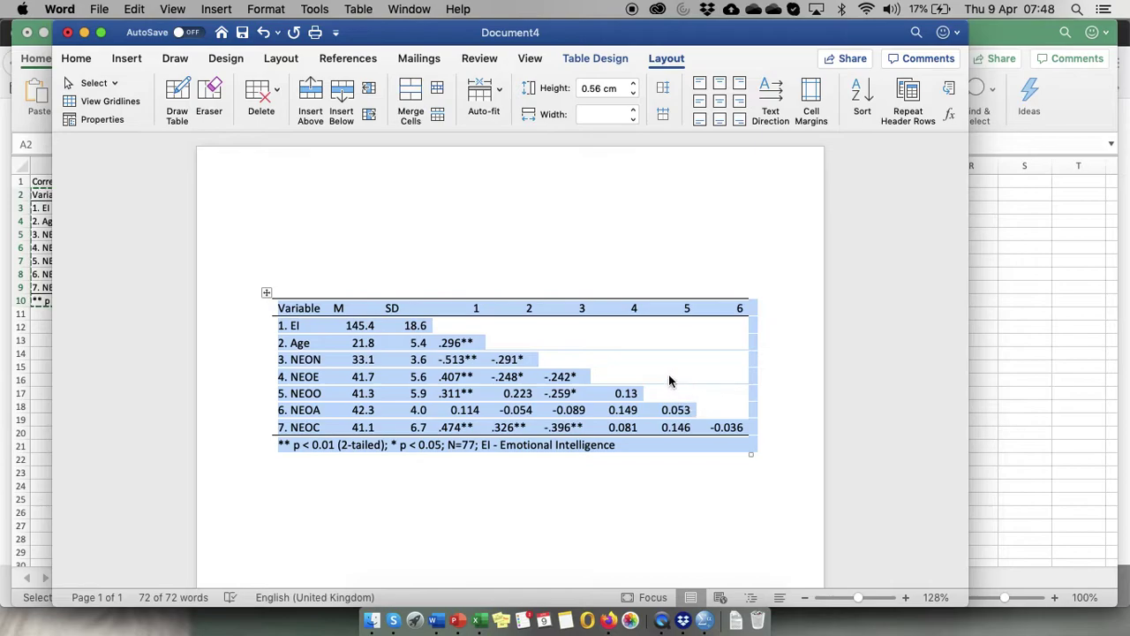
# - Center-align the M, SD and correlation cells from the header down to the NEOC row
pyautogui.click(543, 361)
pyautogui.moveTo(338, 308); pyautogui.dragTo(717, 423)
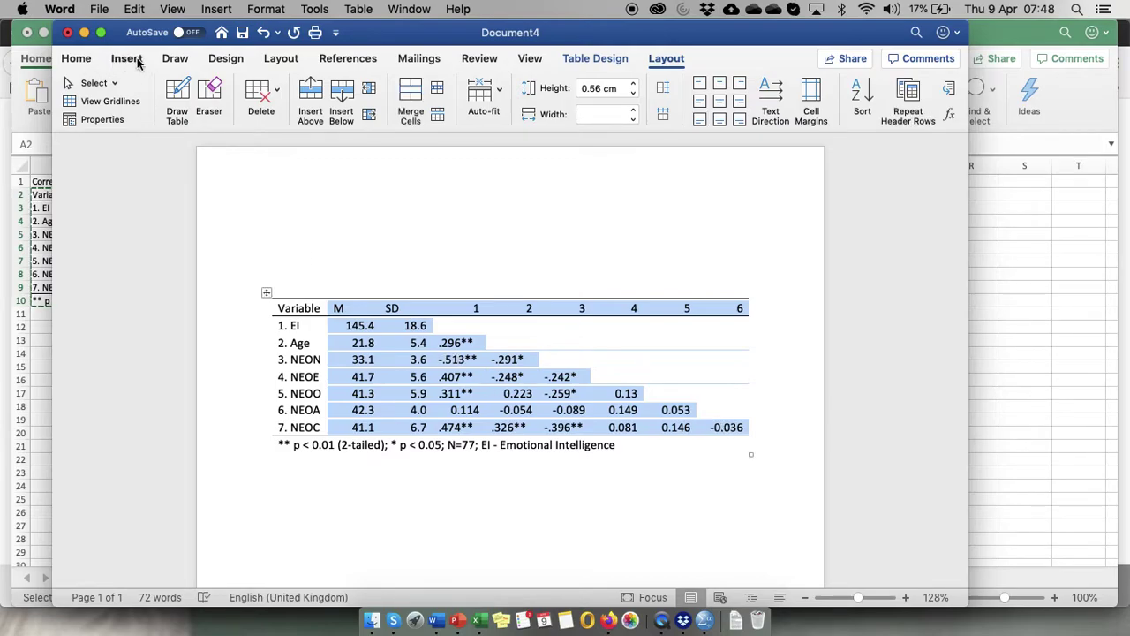
pyautogui.click(76, 58)
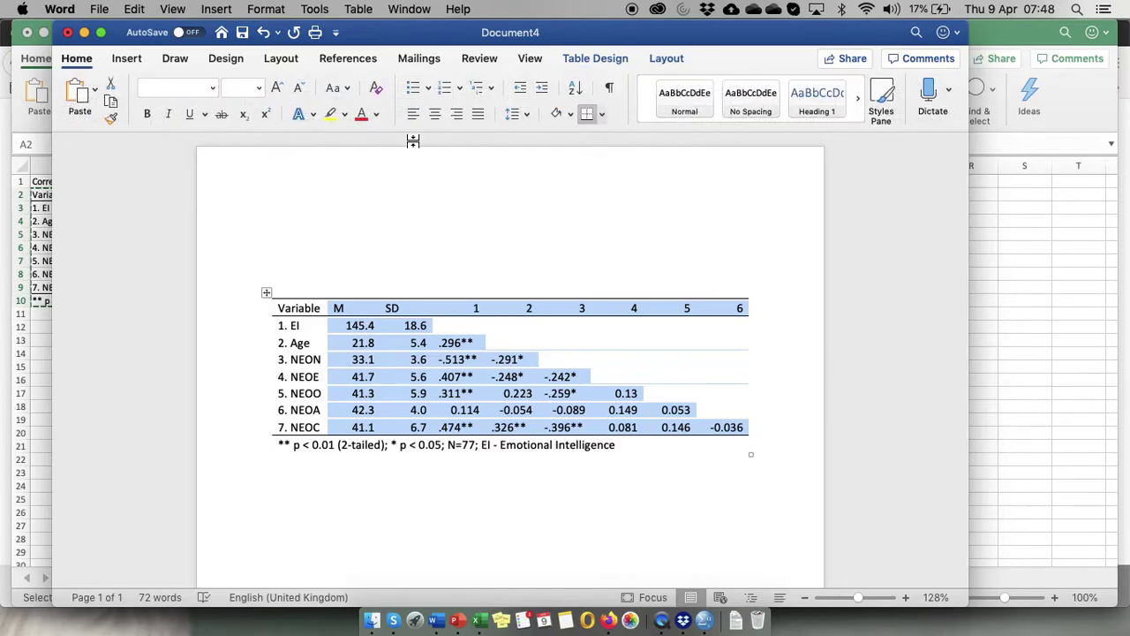
pyautogui.click(436, 115)
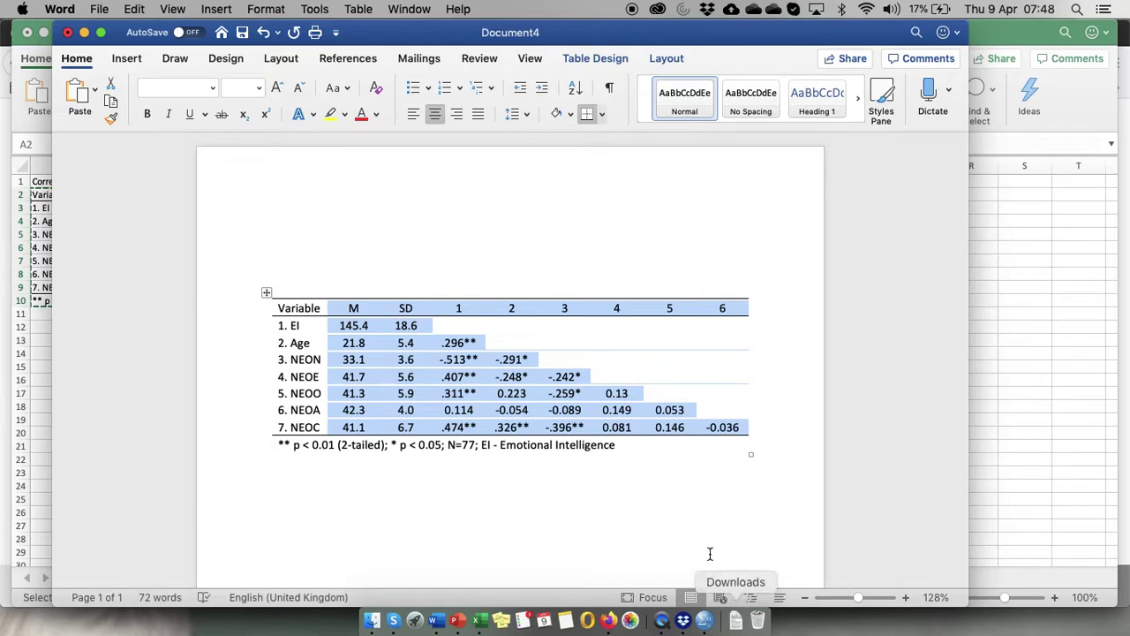
pyautogui.click(692, 522)
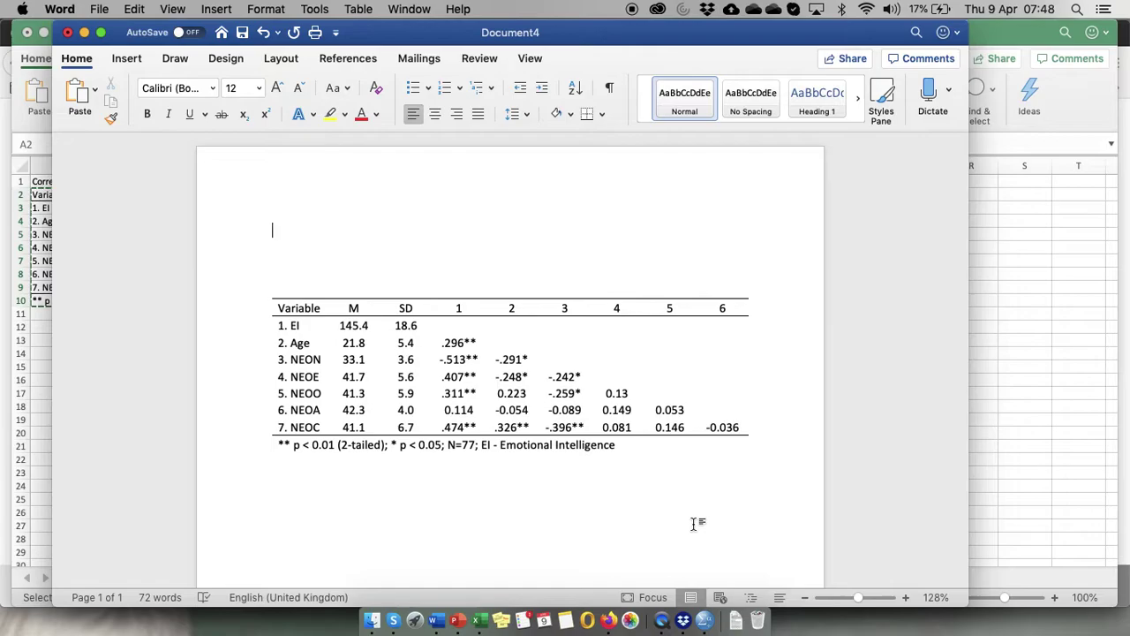
# - Rename rows 3–5 from NEON, NEOE and NEO to Neuroticism, Extraversion and Openness
pyautogui.click(323, 359)
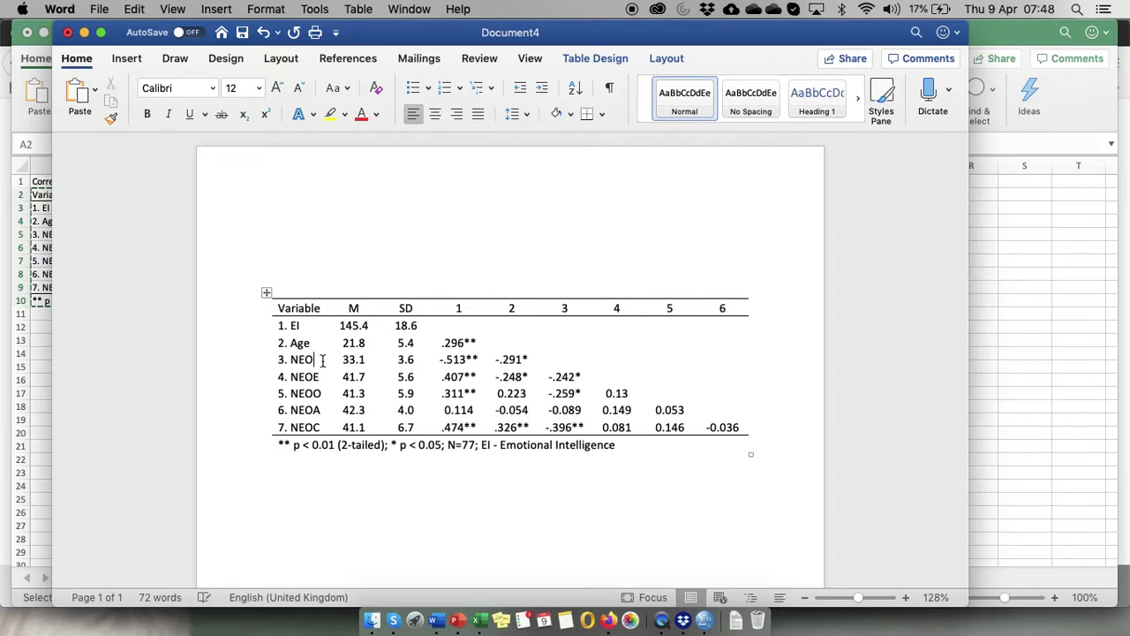
pyautogui.press('BackSpace')
pyautogui.press('BackSpace')
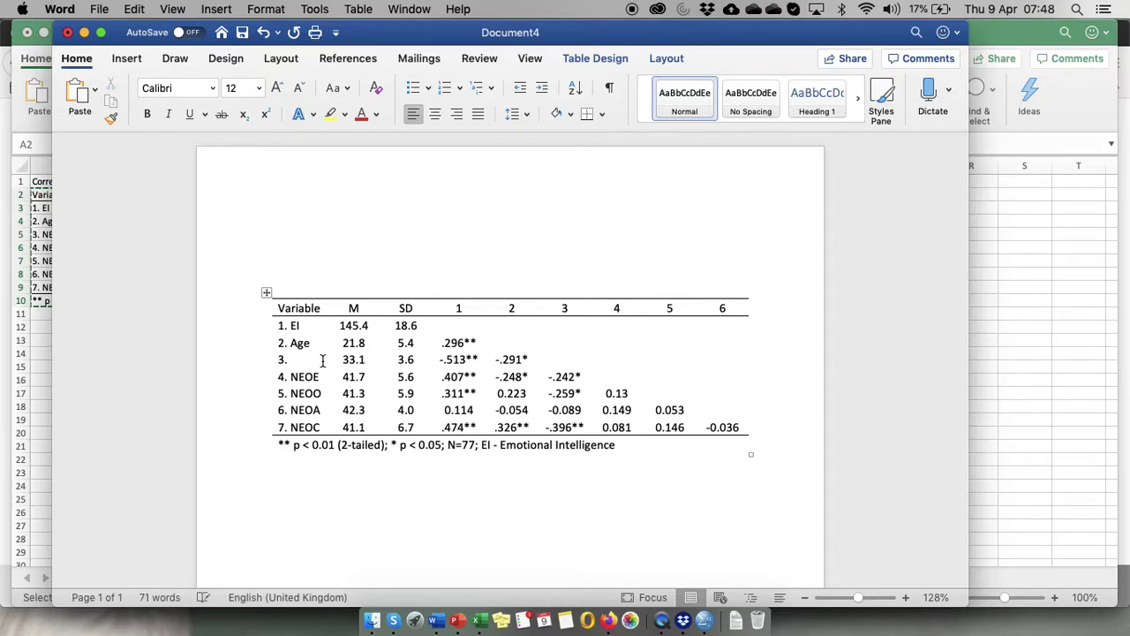
pyautogui.write('euro')
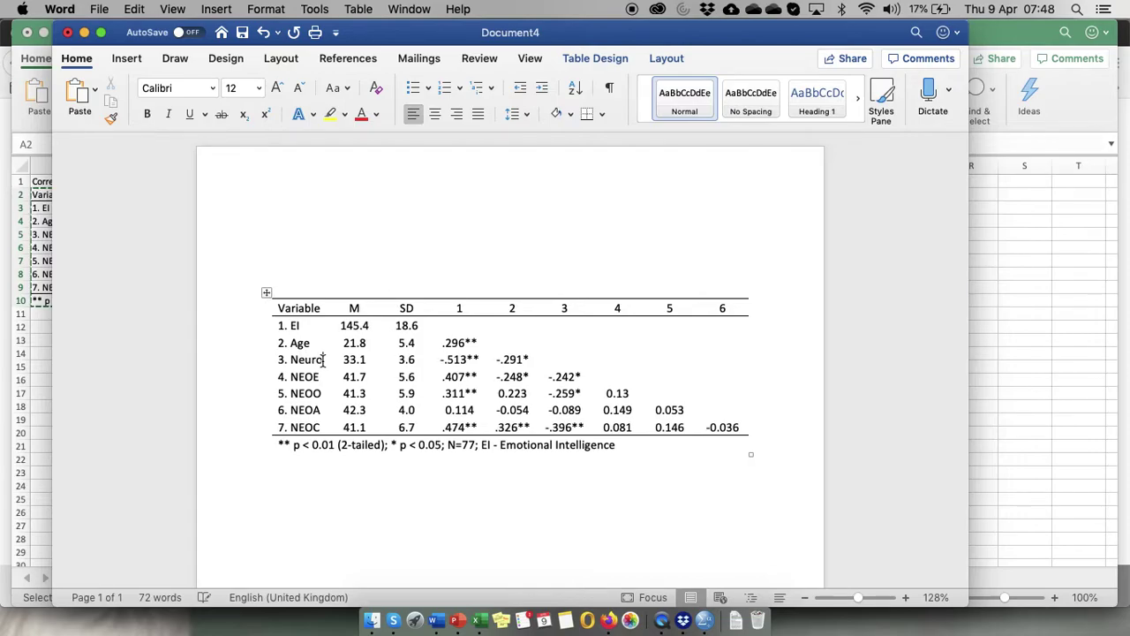
pyautogui.write('ticis')
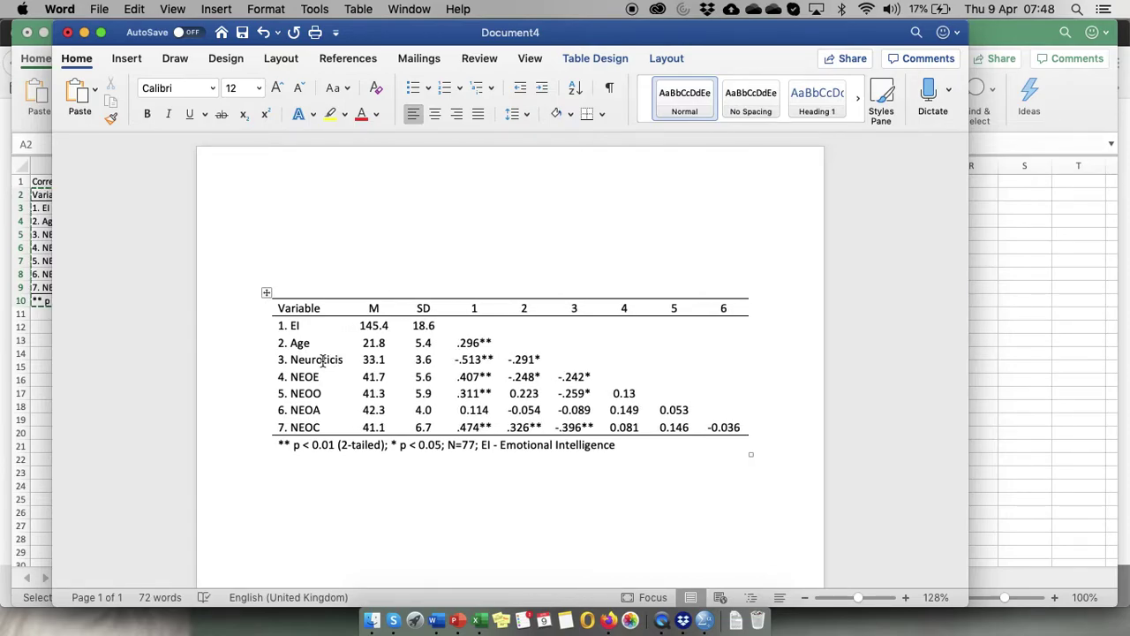
pyautogui.write('m')
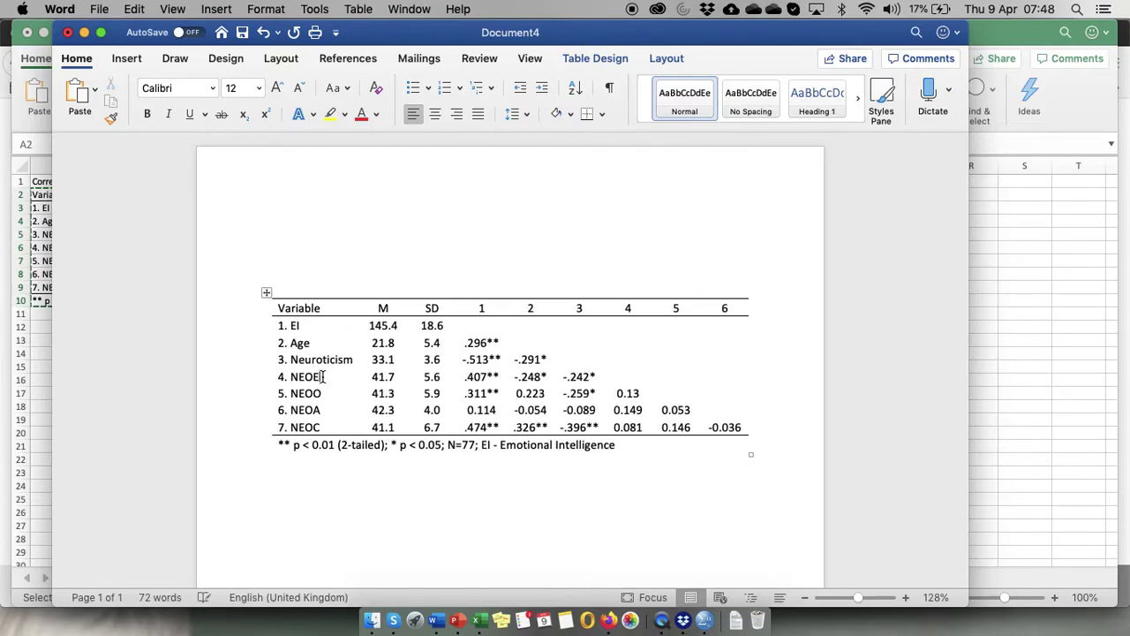
pyautogui.moveTo(322, 376); pyautogui.dragTo(292, 376)
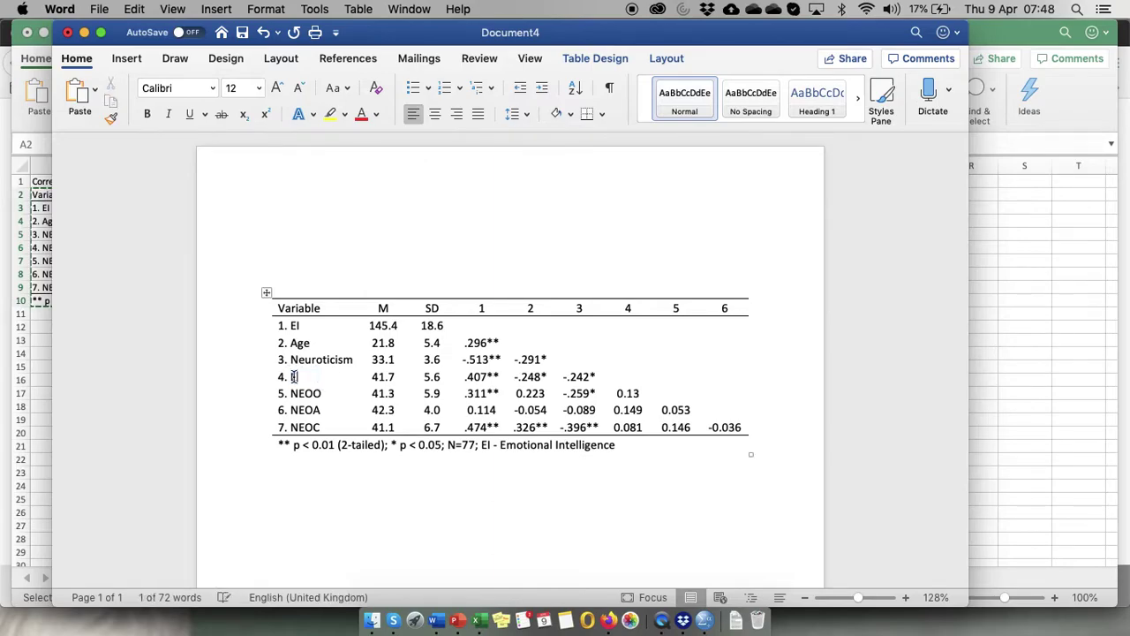
pyautogui.write('Extrave')
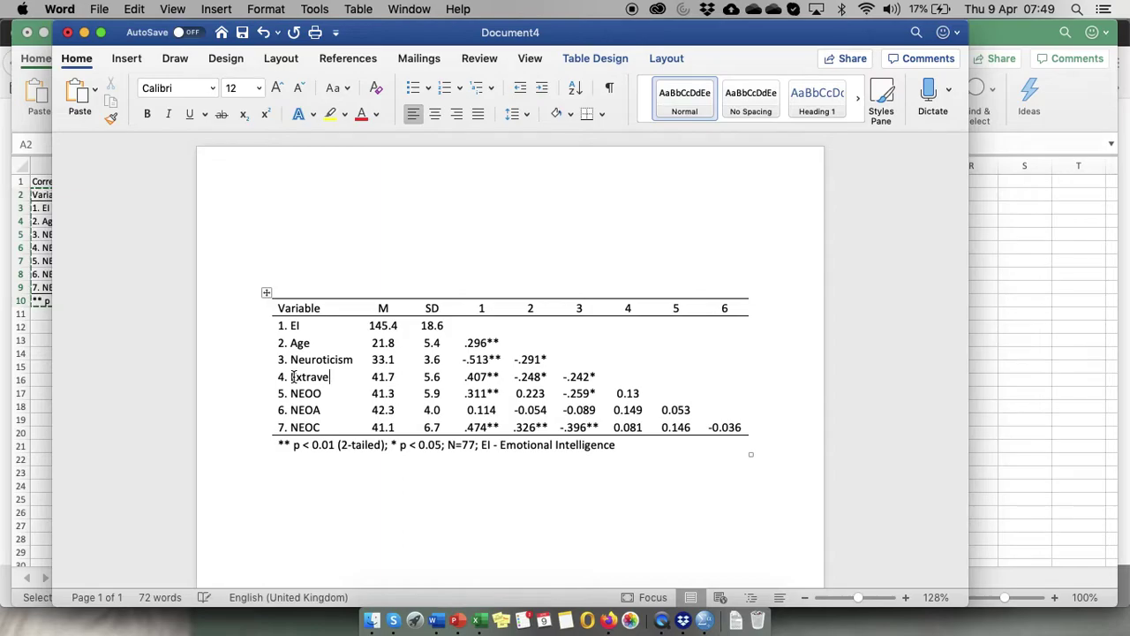
pyautogui.write('r')
pyautogui.press('Delete')
pyautogui.write('sion')
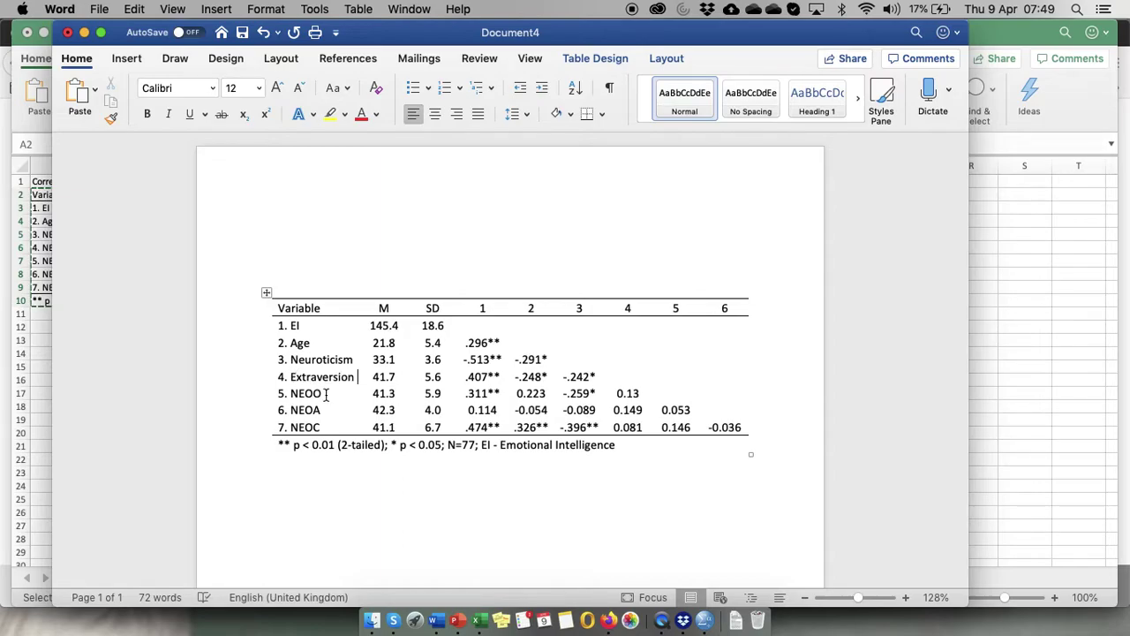
pyautogui.press('BackSpace')
pyautogui.press('BackSpace')
pyautogui.press('BackSpace')
pyautogui.write('Openness')
# - Replace NEOA in row 6 with Agreeable, fixing the spelling via suggestions
pyautogui.click(324, 407)
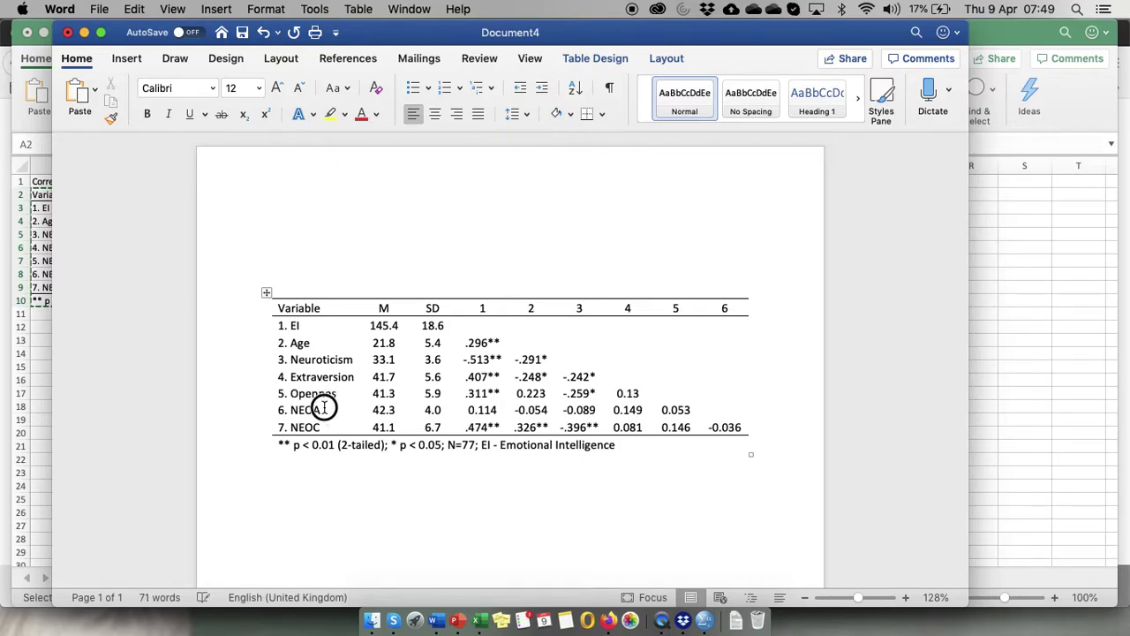
pyautogui.click(335, 398)
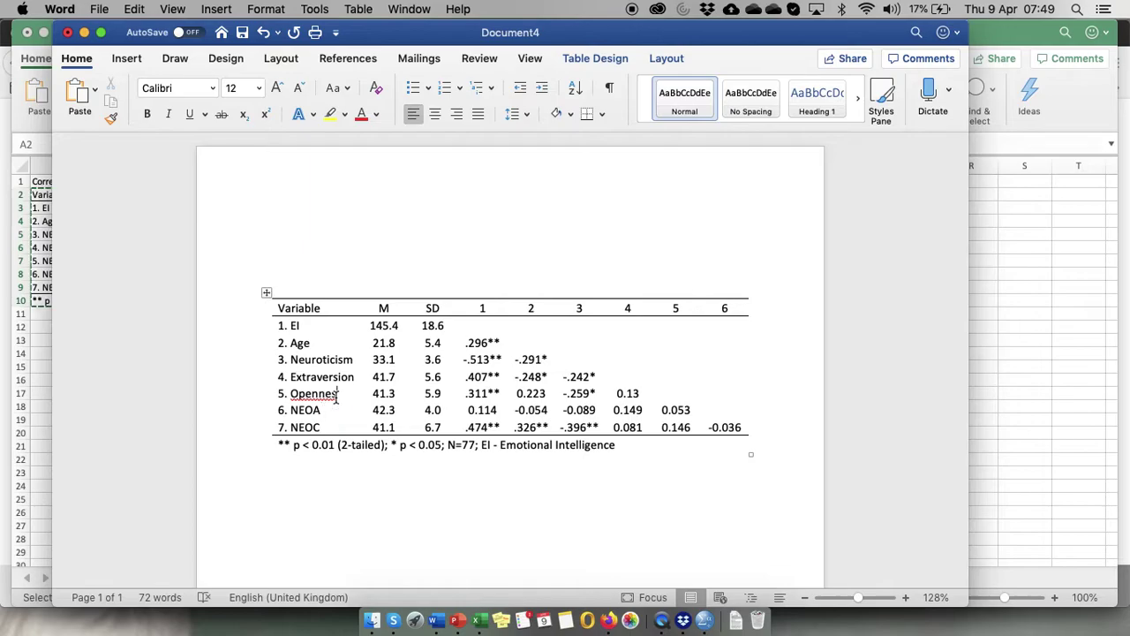
pyautogui.click(303, 409)
pyautogui.doubleClick(302, 410)
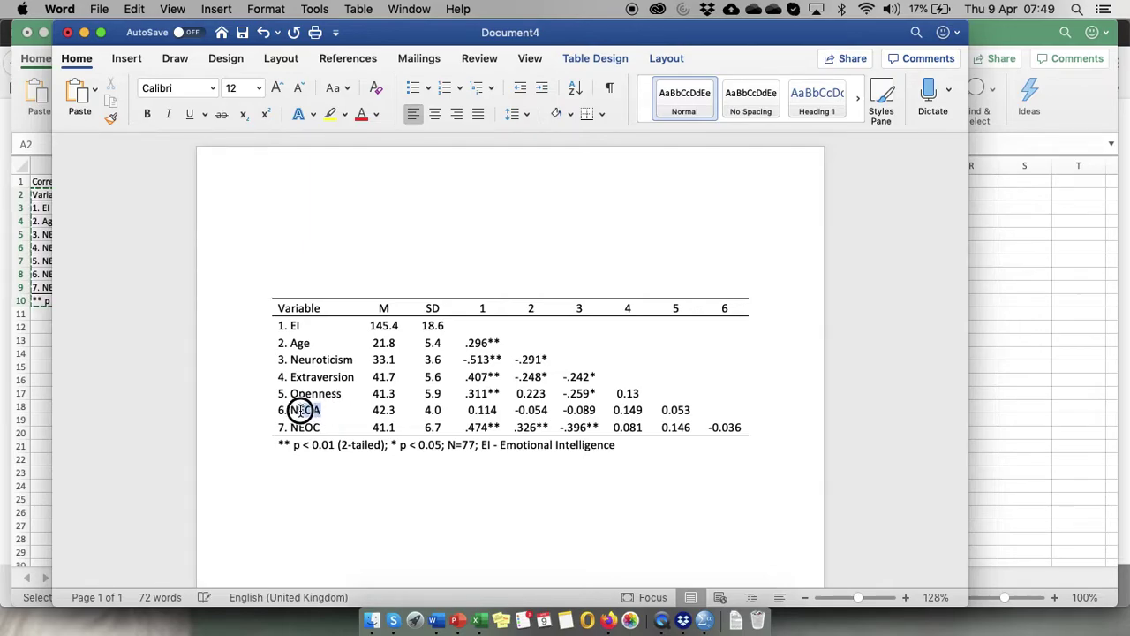
pyautogui.write('Agr')
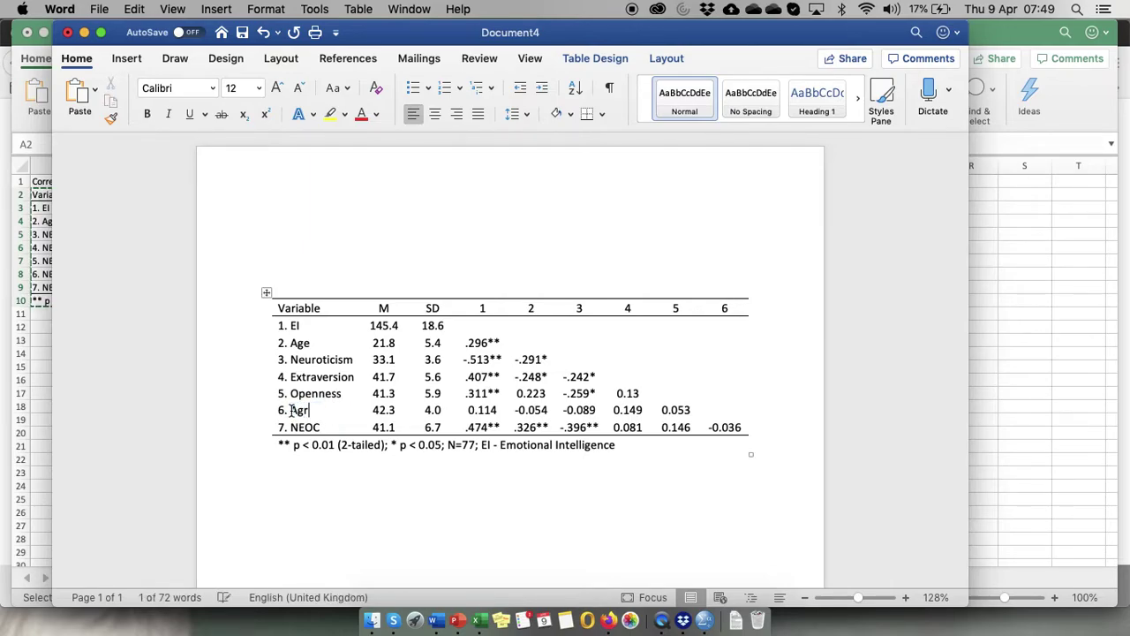
pyautogui.write('eable')
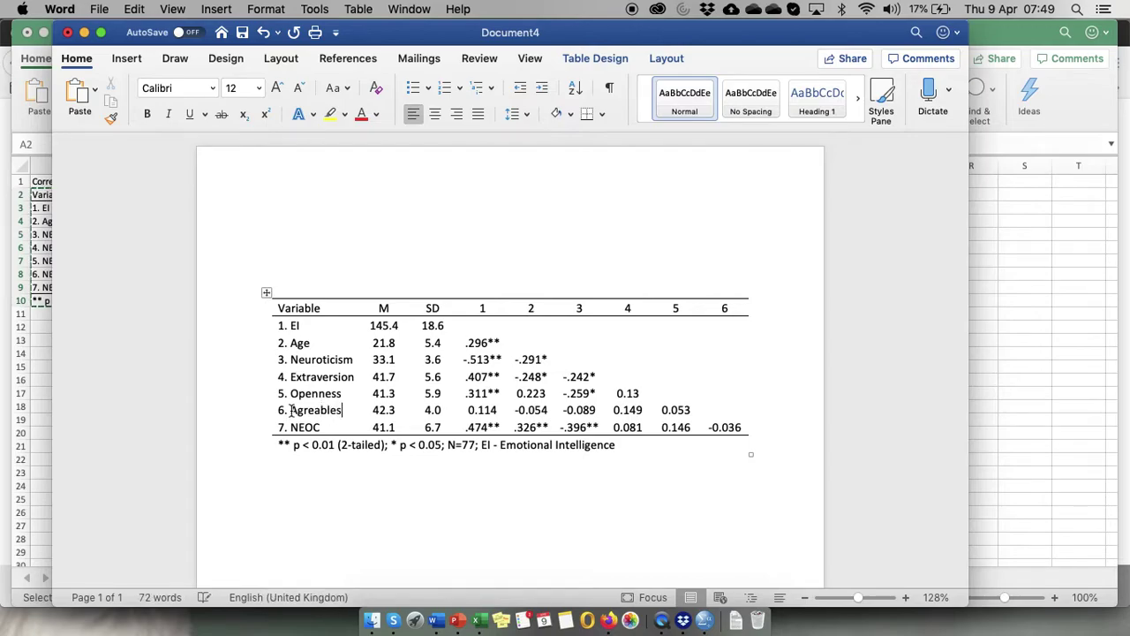
pyautogui.write('s')
pyautogui.click(323, 427)
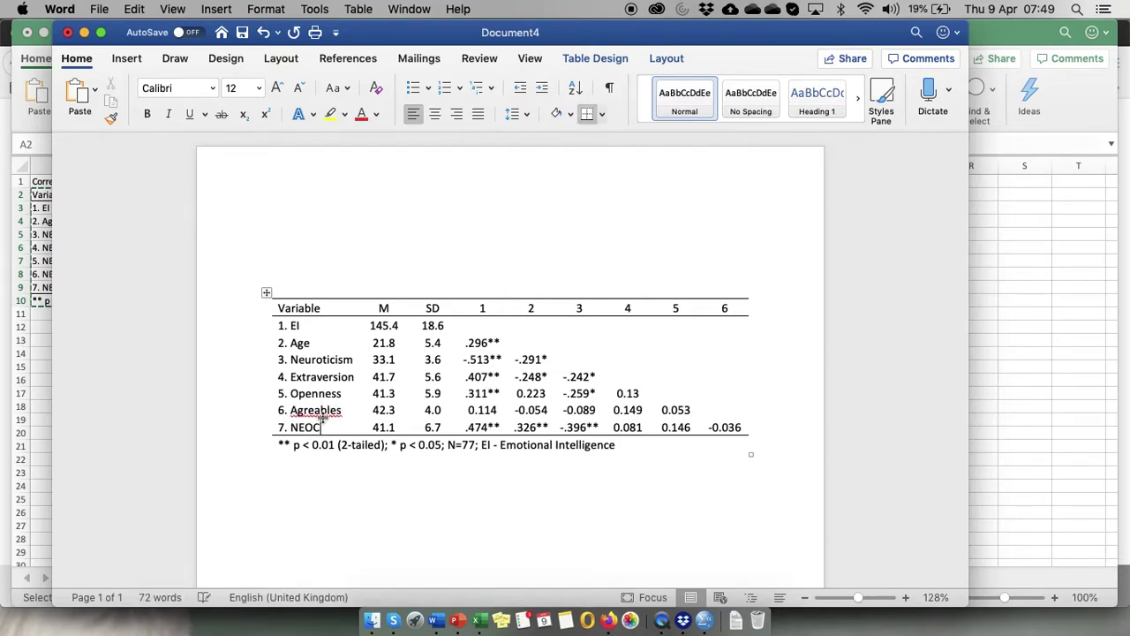
pyautogui.rightClick(324, 408)
pyautogui.click(403, 270)
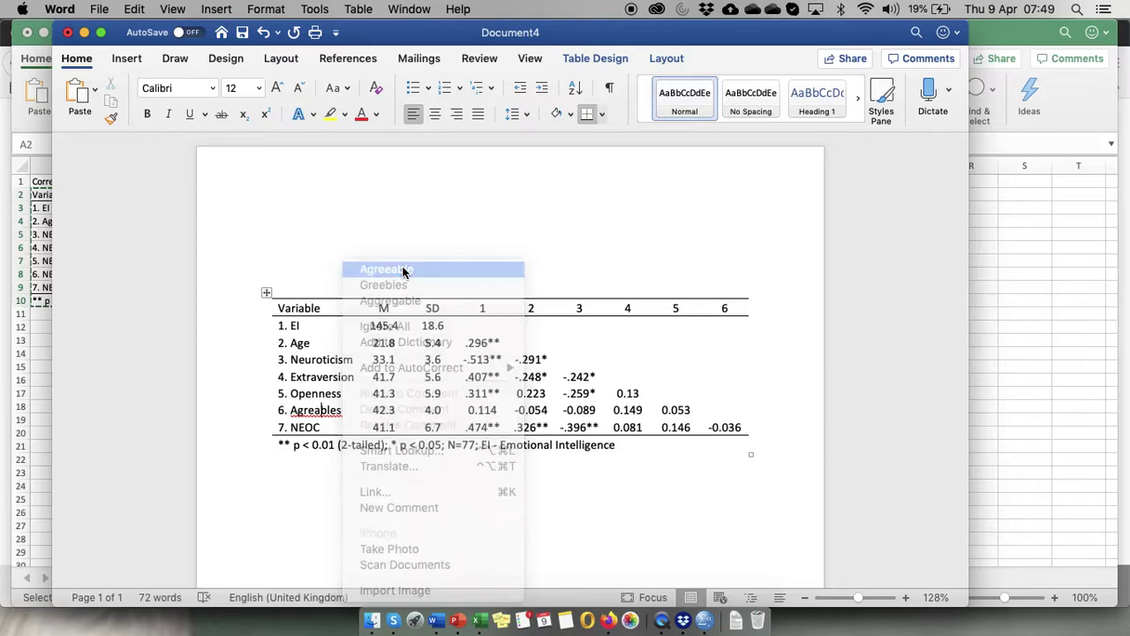
# - Replace the NEOC label in row 7 with the typed word 'Contientiousness'
pyautogui.click(331, 430)
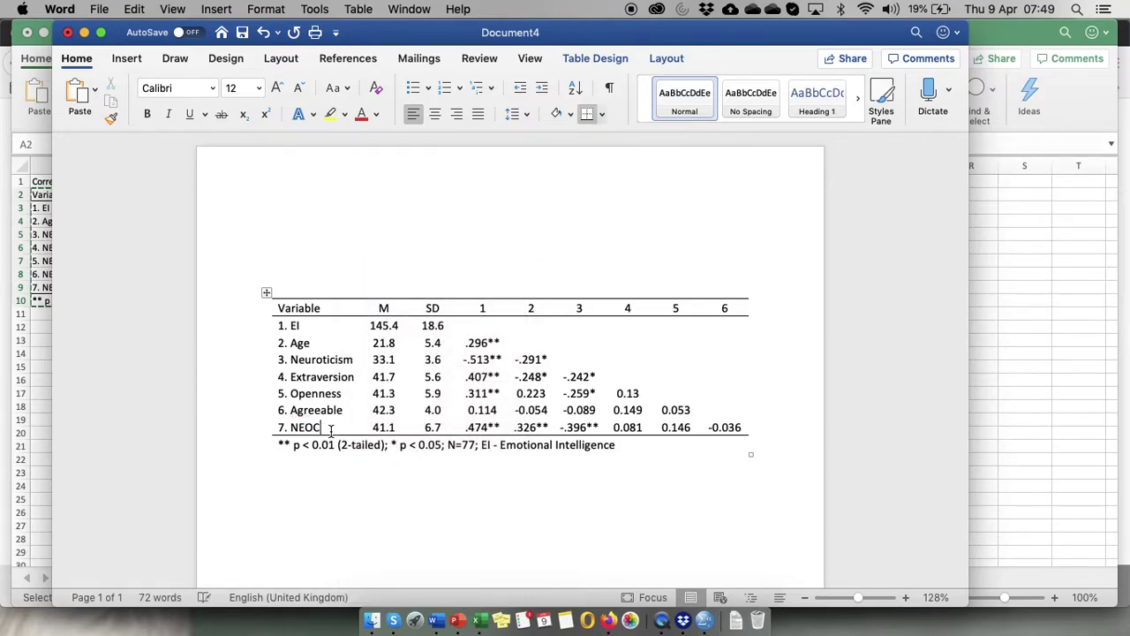
pyautogui.press('BackSpace')
pyautogui.press('BackSpace')
pyautogui.press('super+z')
pyautogui.press('super+z')
pyautogui.press('BackSpace')
pyautogui.press('BackSpace')
pyautogui.press('BackSpace')
pyautogui.write('Con')
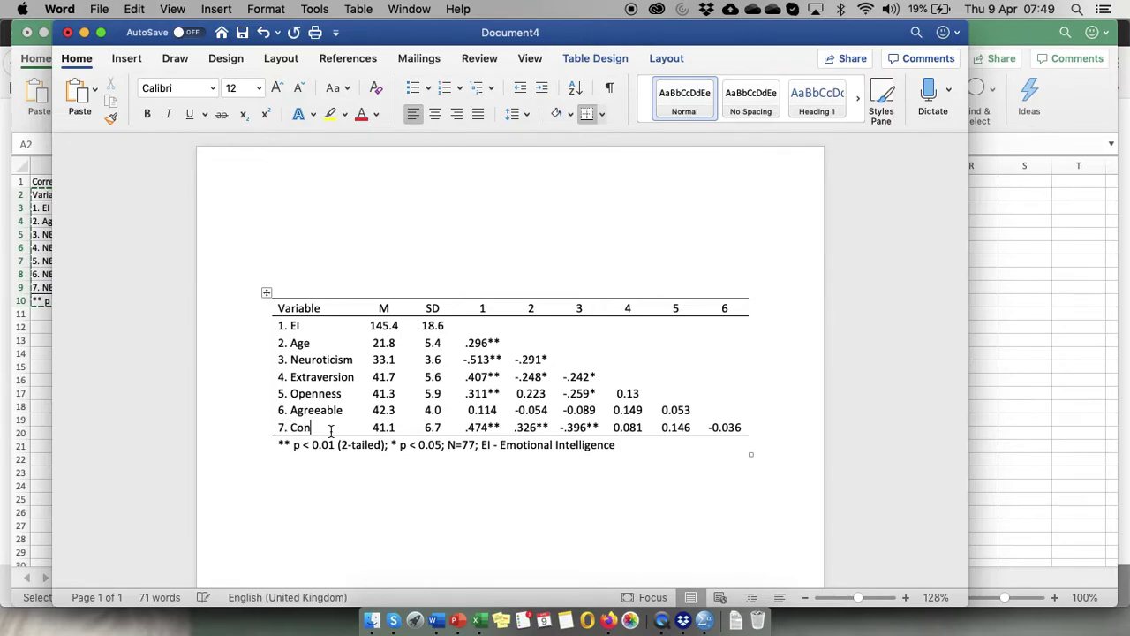
pyautogui.write('tientious')
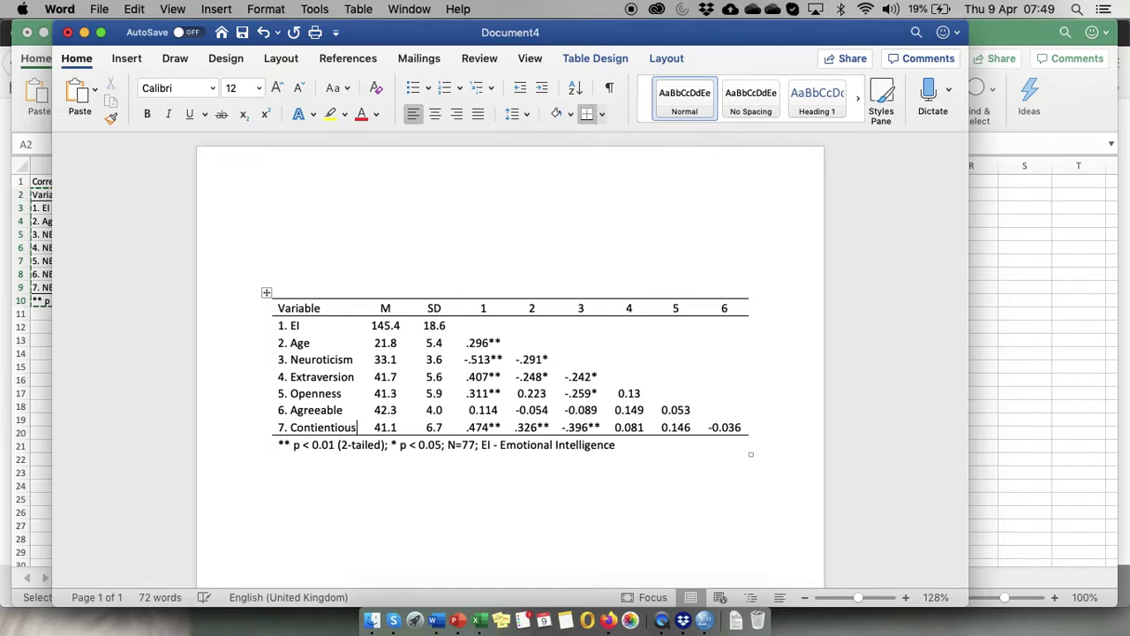
pyautogui.write('ness')
pyautogui.click(378, 524)
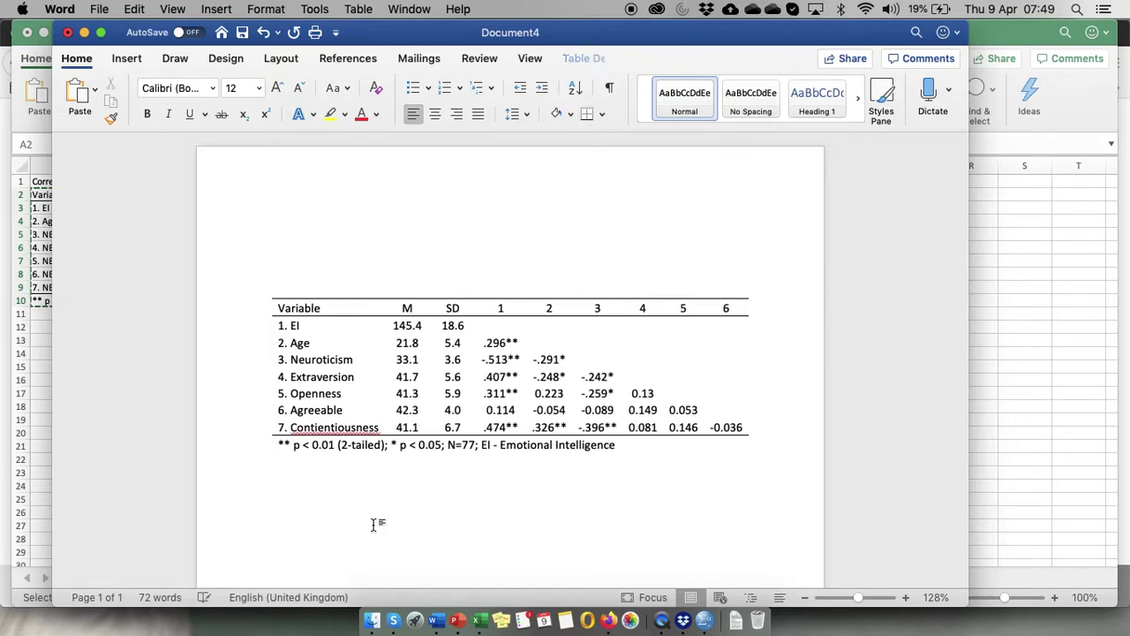
pyautogui.rightClick(352, 429)
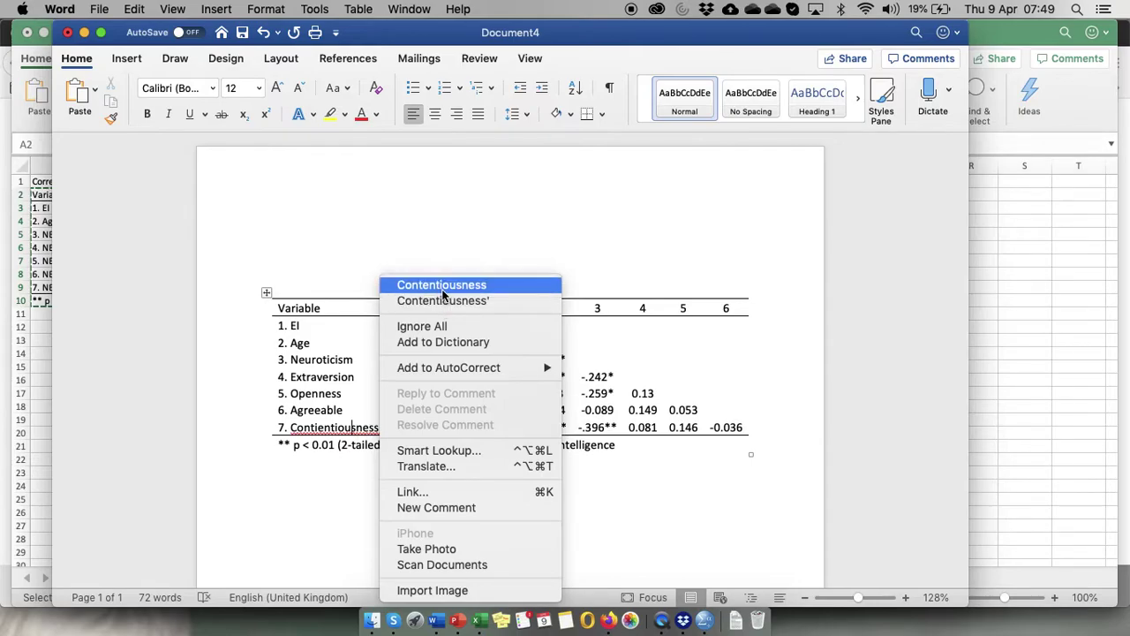
pyautogui.click(313, 428)
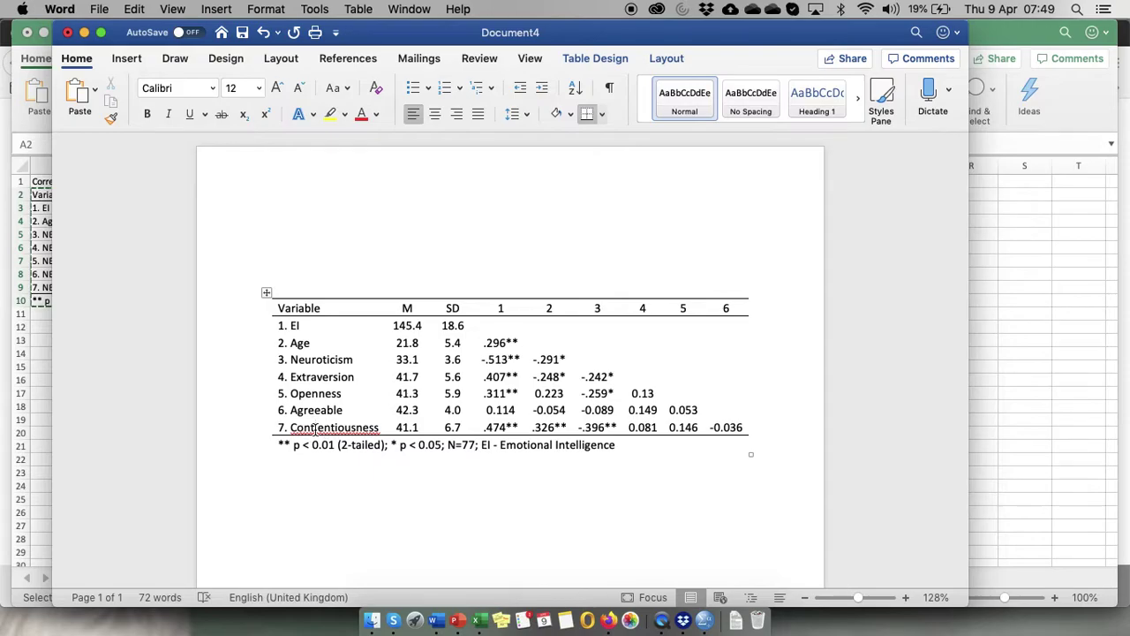
# - Correct the row 7 label's spelling to Conscientiousness
pyautogui.moveTo(379, 429); pyautogui.dragTo(316, 428)
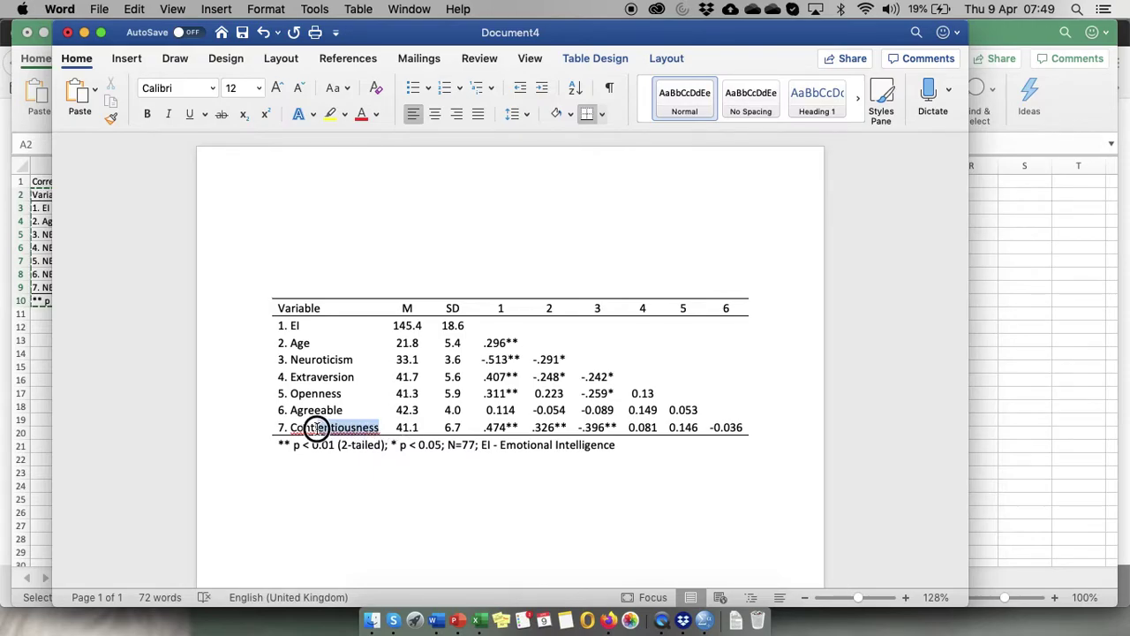
pyautogui.press('BackSpace')
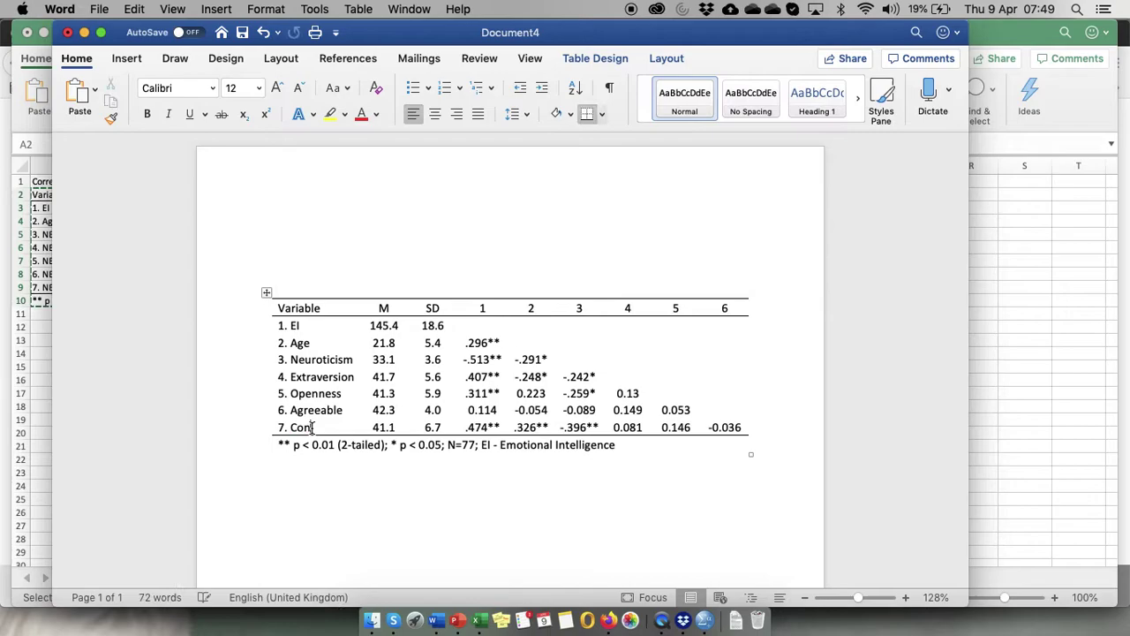
pyautogui.write('sientiousness')
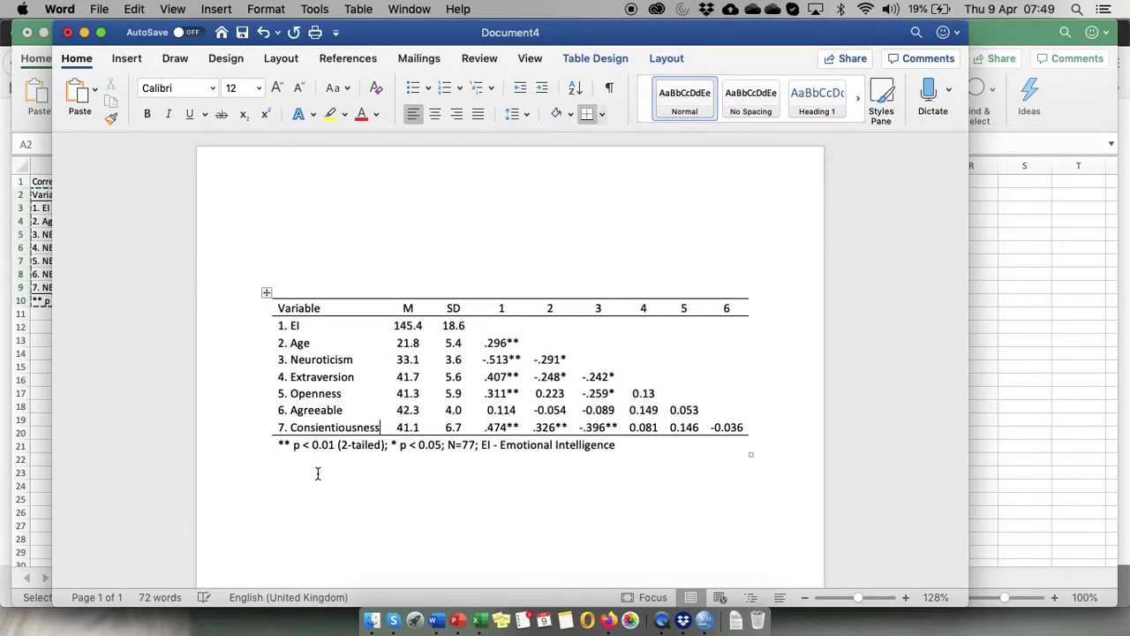
pyautogui.click(334, 428)
pyautogui.rightClick(378, 428)
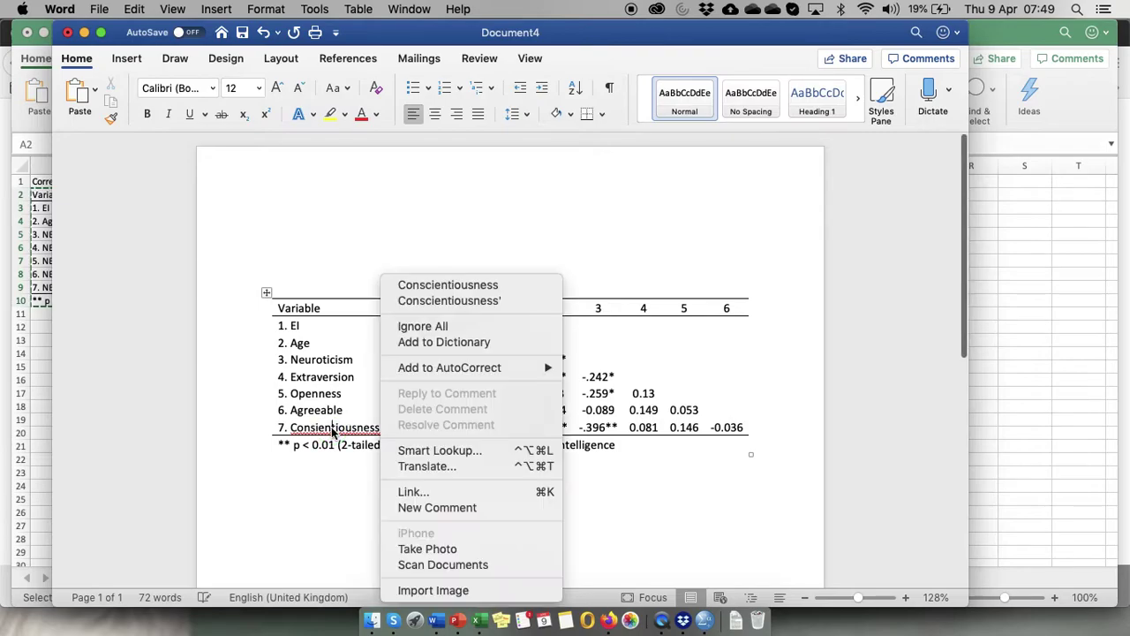
pyautogui.click(448, 285)
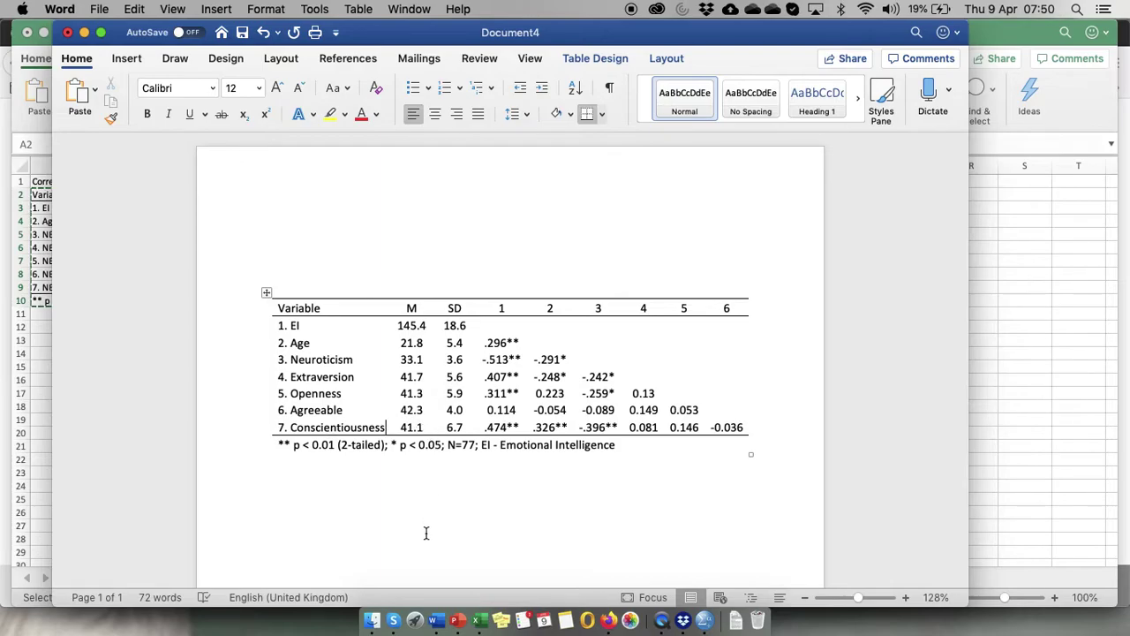
# - Add a 'Table' label at the top and type the caption 'Descriptive statistics and correlation coefficients for study variables.'
pyautogui.press('super+Home')
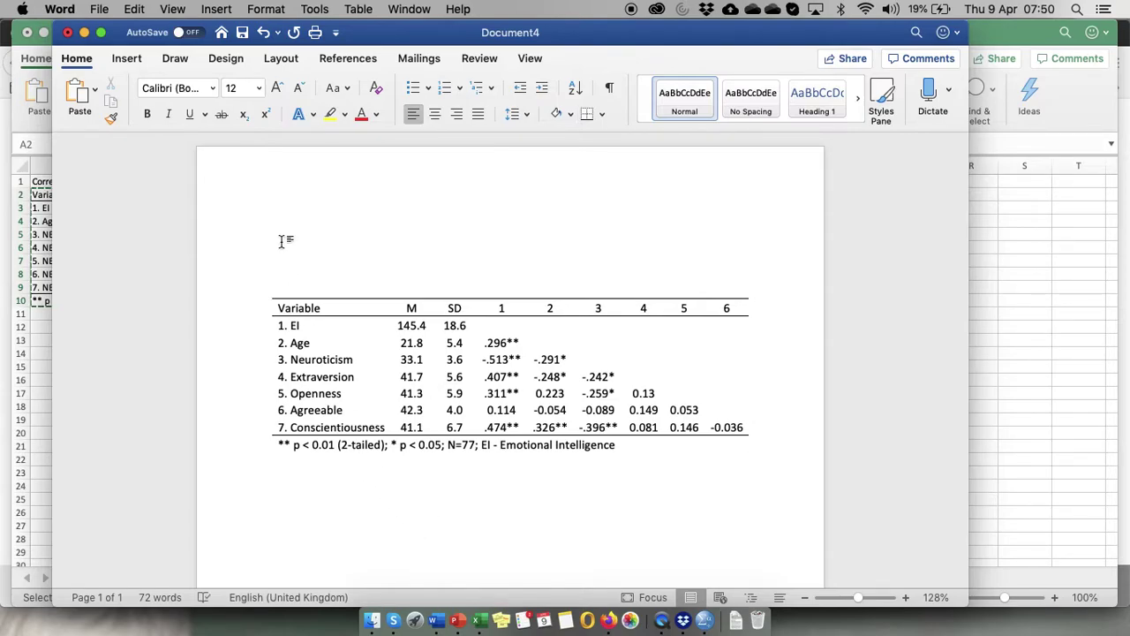
pyautogui.write('Table 1.')
pyautogui.press('Down')
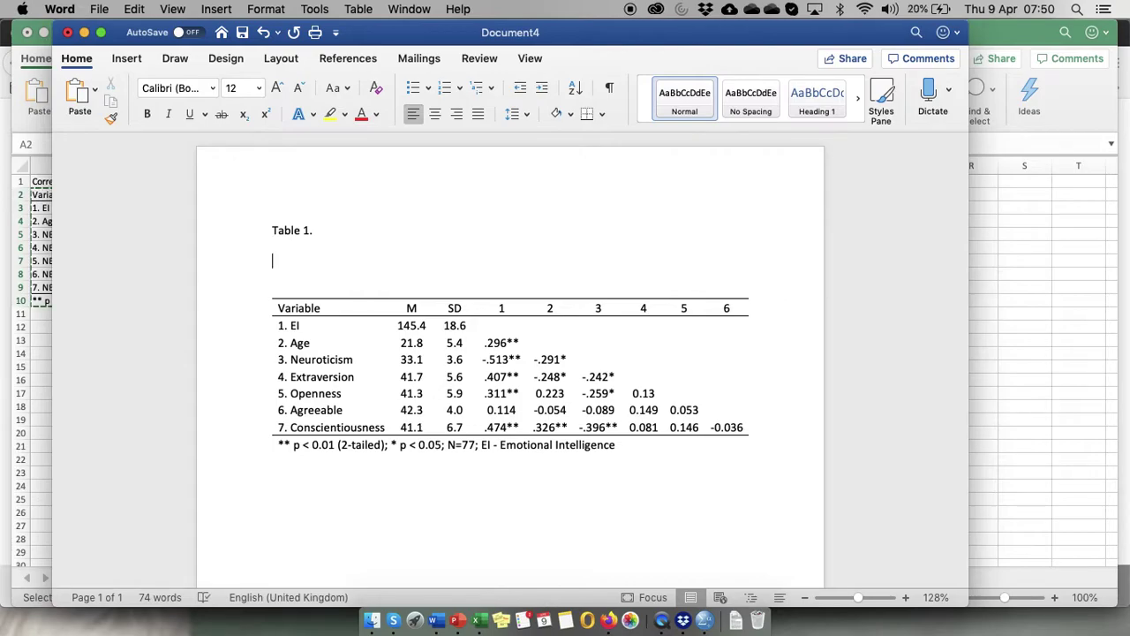
pyautogui.write('Desciptive statis')
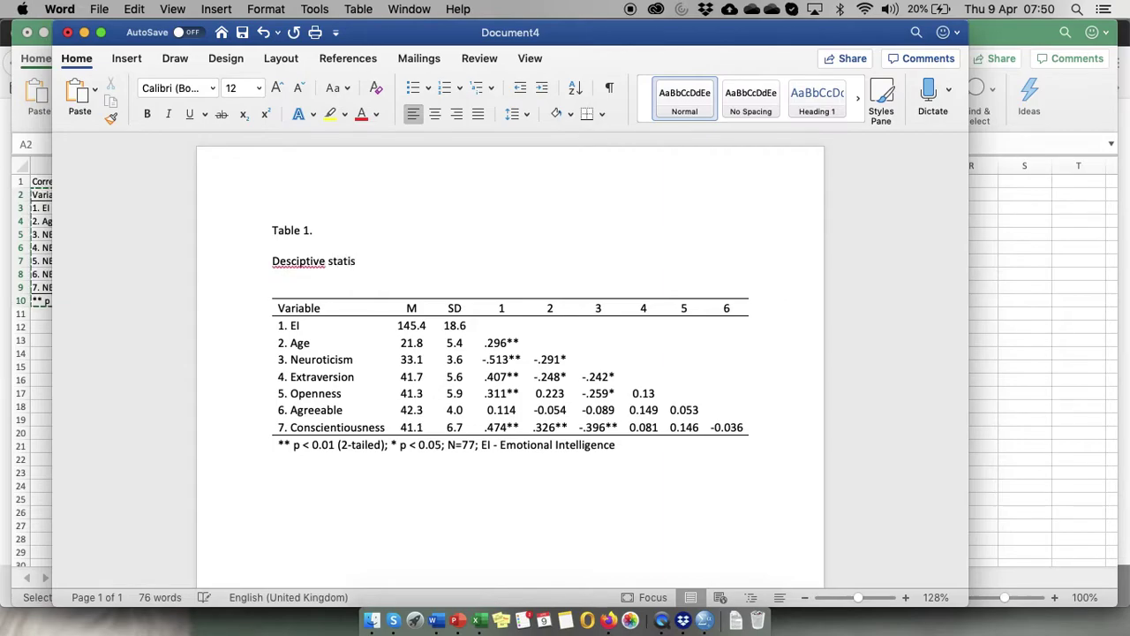
pyautogui.press('BackSpace')
pyautogui.press('BackSpace')
pyautogui.press('BackSpace')
pyautogui.press('BackSpace')
pyautogui.press('BackSpace')
pyautogui.press('BackSpace')
pyautogui.press('BackSpace')
pyautogui.press('BackSpace')
pyautogui.press('BackSpace')
pyautogui.press('BackSpace')
pyautogui.press('BackSpace')
pyautogui.press('BackSpace')
pyautogui.write('ptive statistics and correlation')
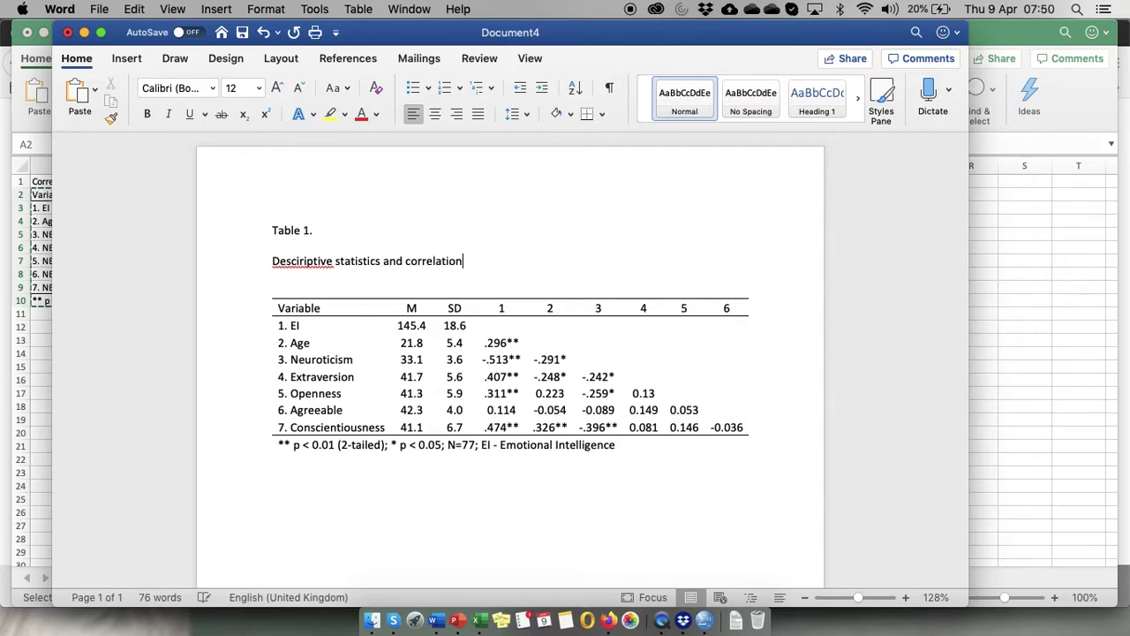
pyautogui.write(' coefficients for study ')
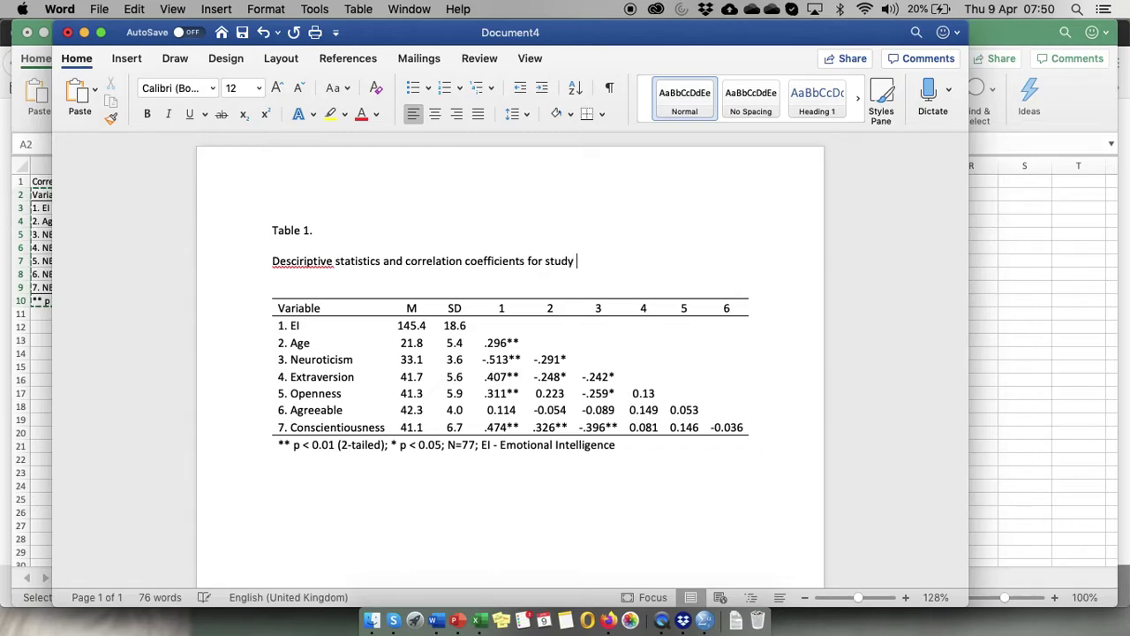
pyautogui.write('variables.')
# - Correct the spelling to 'Descriptive' and capitalise 'Statistics' and 'Correlation'
pyautogui.rightClick(298, 260)
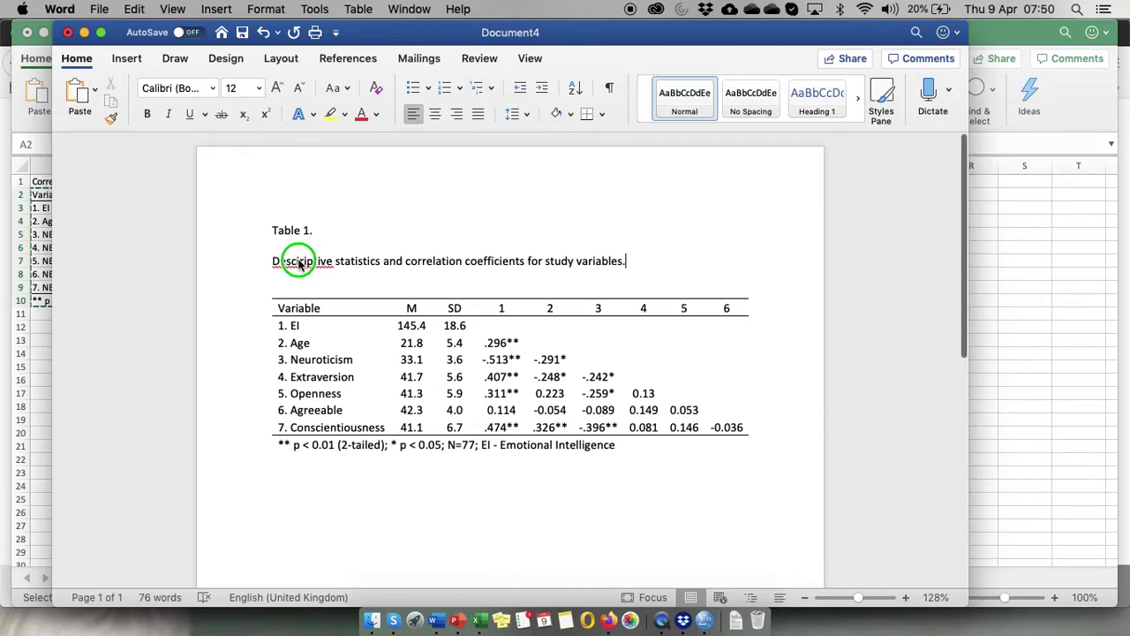
pyautogui.click(385, 276)
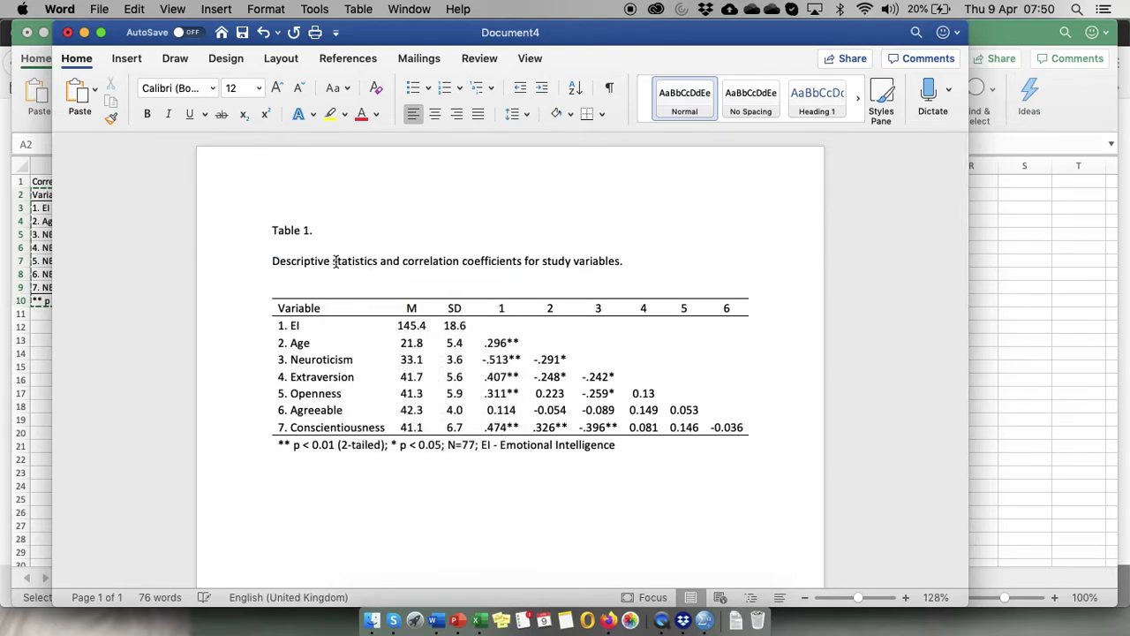
pyautogui.click(339, 263)
pyautogui.press('BackSpace')
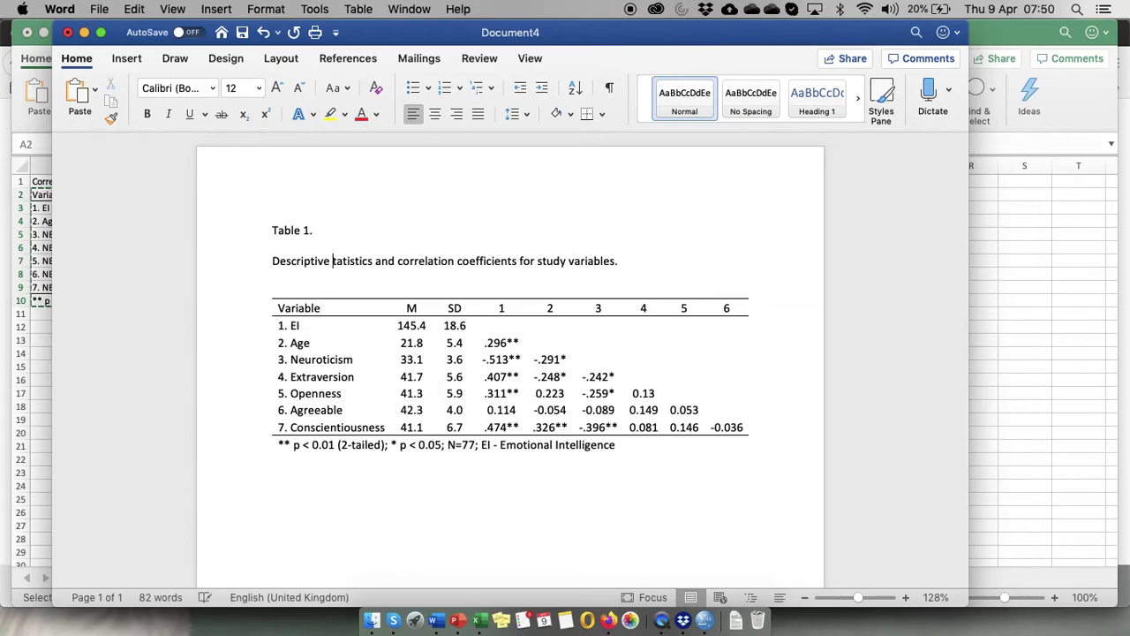
pyautogui.write('S')
pyautogui.click(409, 262)
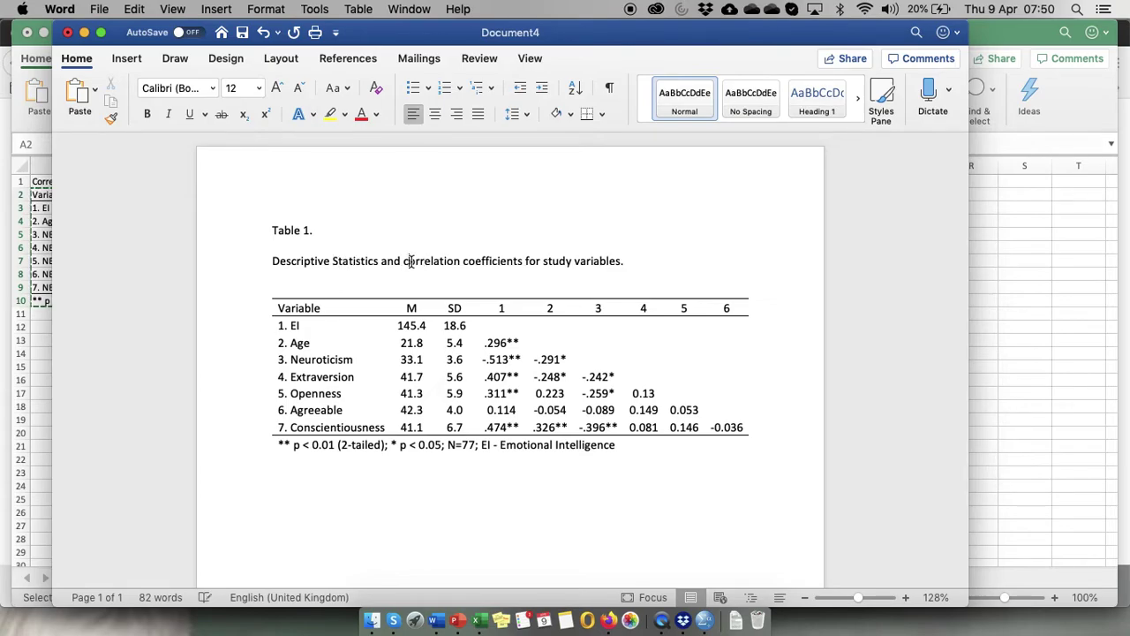
pyautogui.press('BackSpace')
pyautogui.write('C')
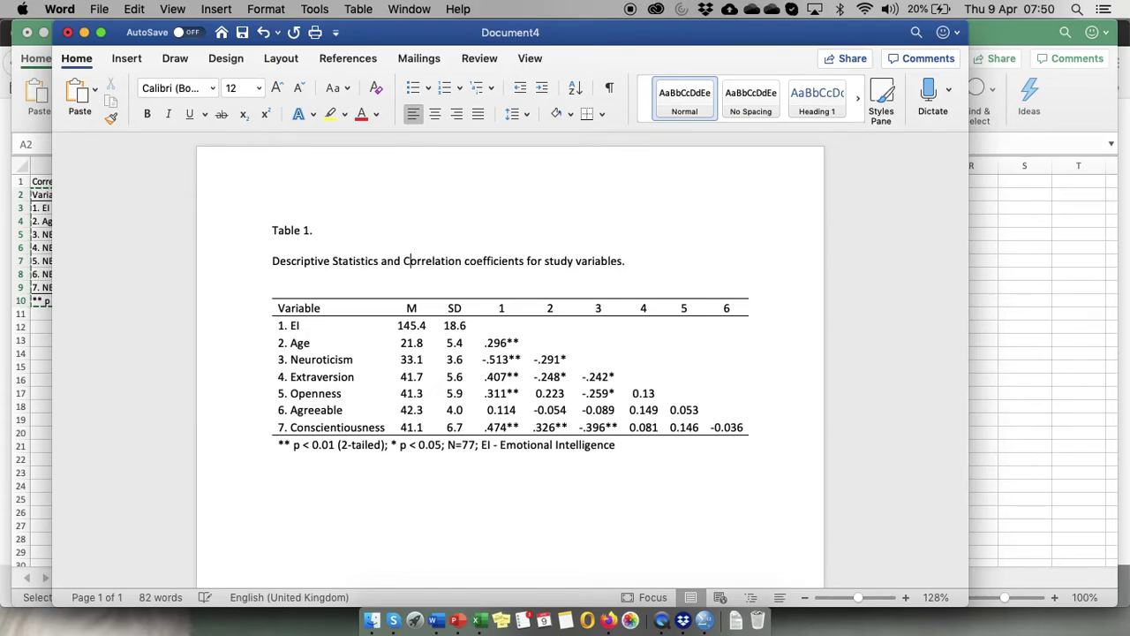
# - Capitalise 'Coefficients', 'Study' and 'Variables' in the caption
pyautogui.click(472, 264)
pyautogui.press('BackSpace')
pyautogui.write('C')
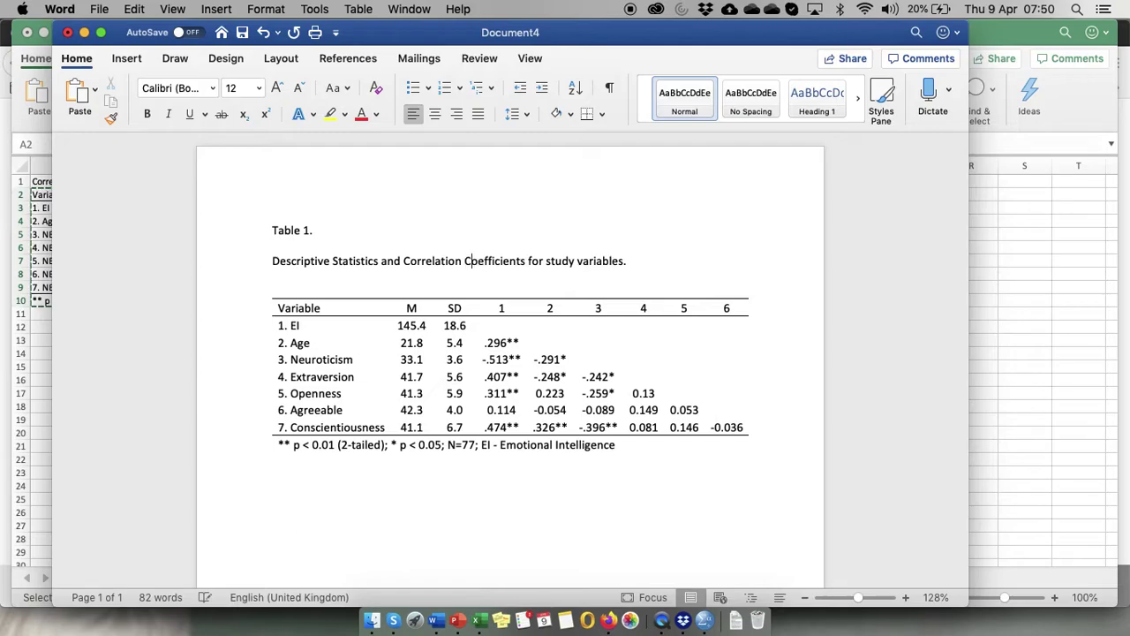
pyautogui.click(551, 262)
pyautogui.press('BackSpace')
pyautogui.write('S')
pyautogui.click(585, 262)
pyautogui.press('BackSpace')
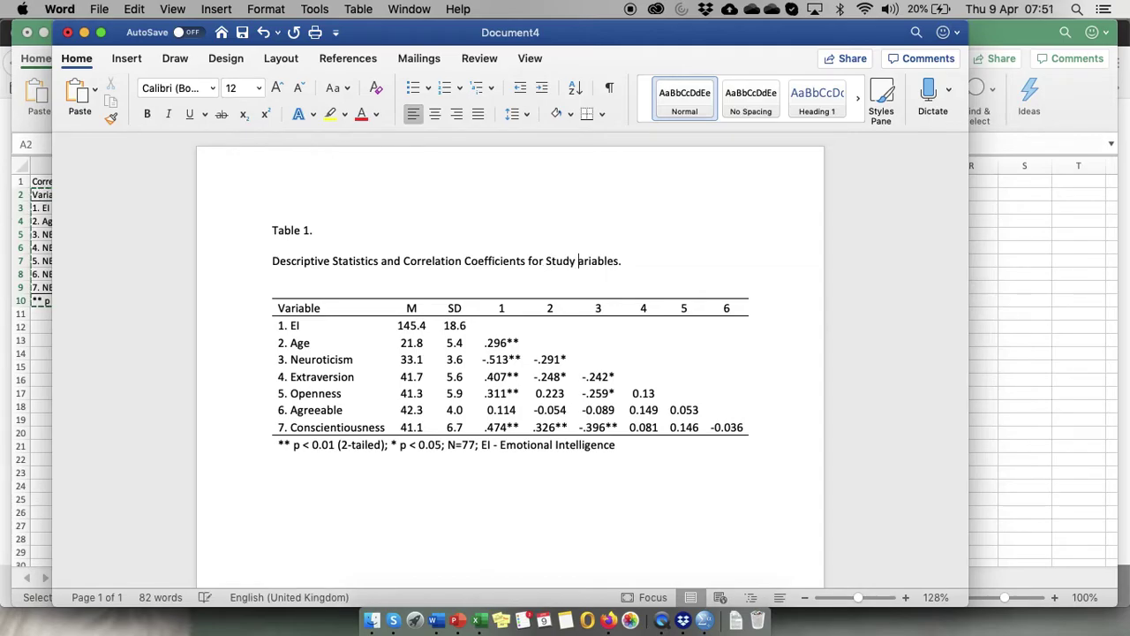
pyautogui.write('V')
pyautogui.hotkey('ctrl', 'Up')
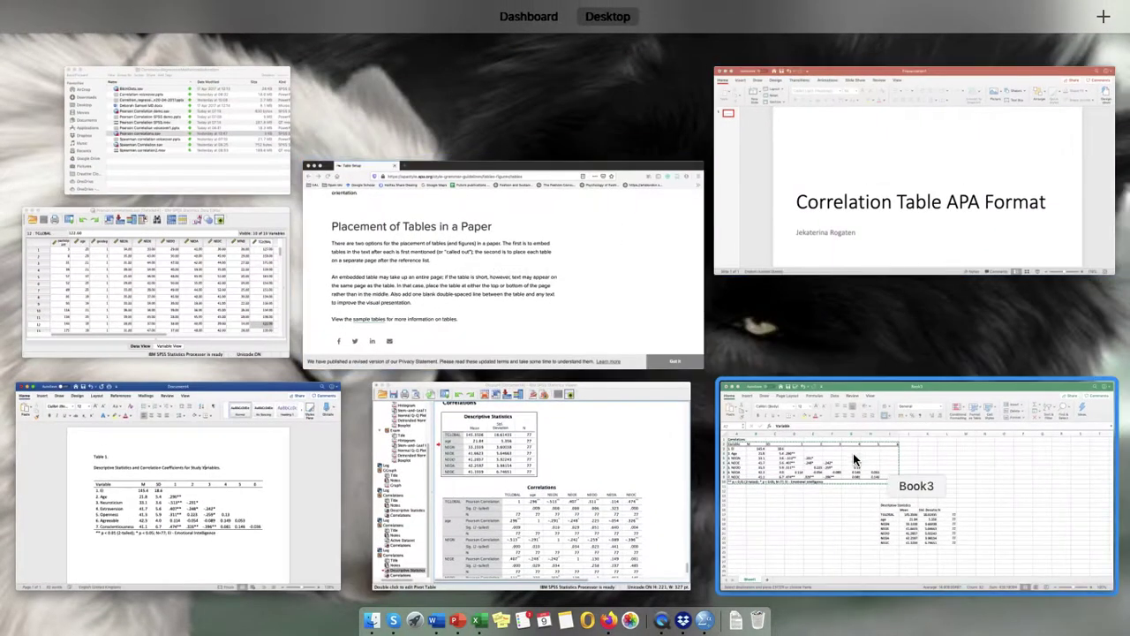
# - Check the APA guide's example table in Firefox, then return to Word and select the caption line
pyautogui.click(518, 278)
pyautogui.scroll(10, 675, 345)
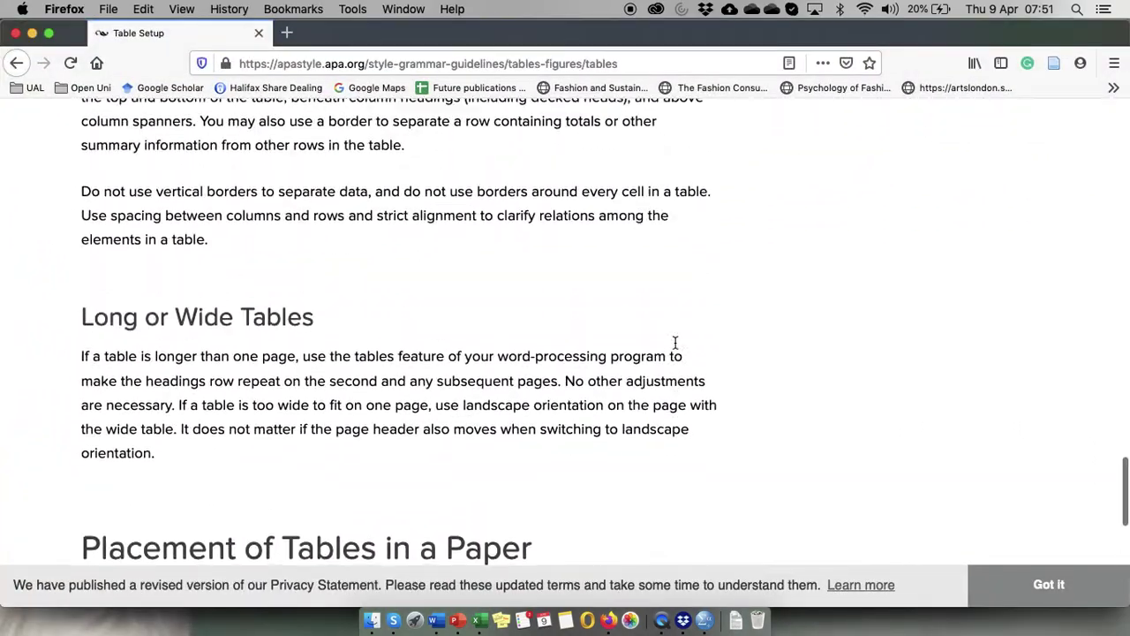
pyautogui.scroll(10, 675, 345)
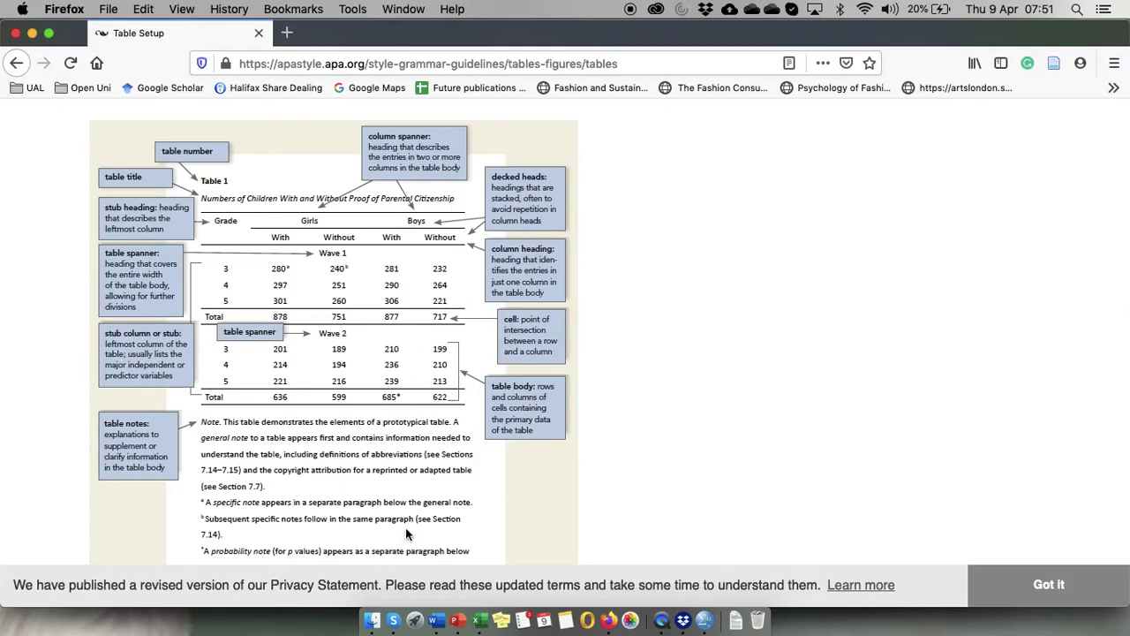
pyautogui.hotkey('ctrl', 'Up')
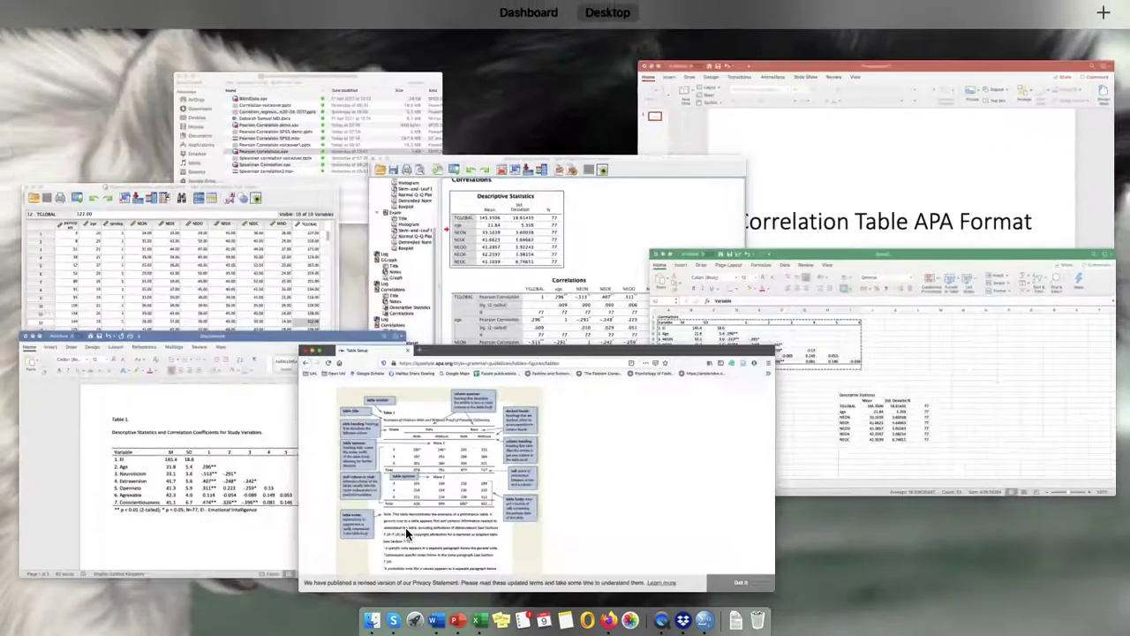
pyautogui.click(210, 477)
pyautogui.moveTo(272, 261); pyautogui.dragTo(616, 267)
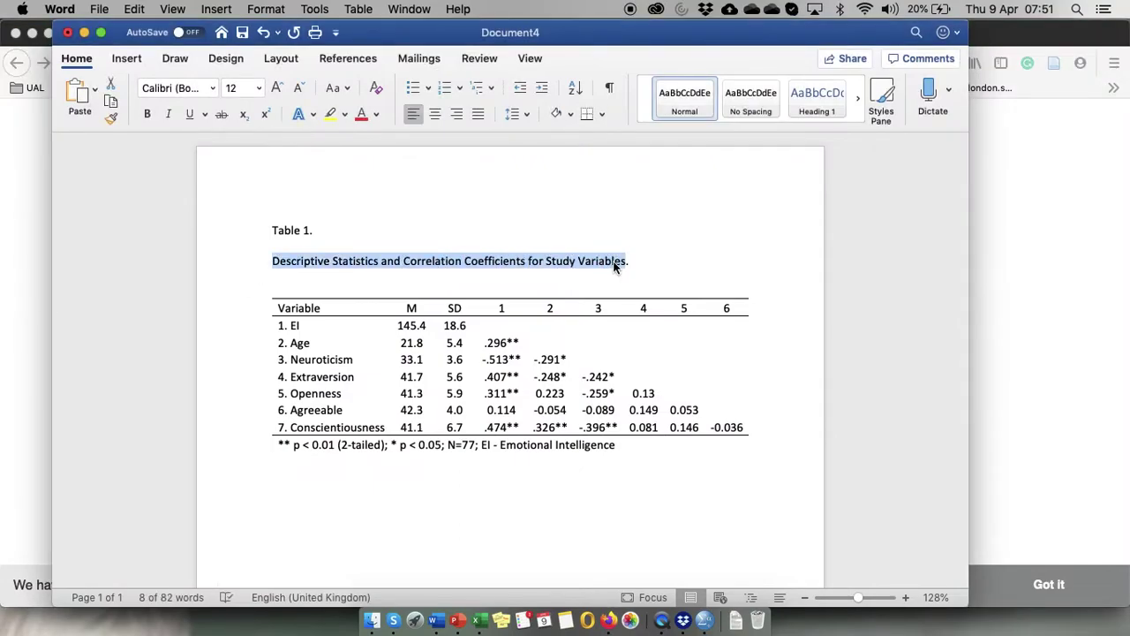
# - Italicise the caption 'Descriptive Statistics and Correlation Coefficients for Study Variables.'
pyautogui.press('super+i')
pyautogui.click(350, 283)
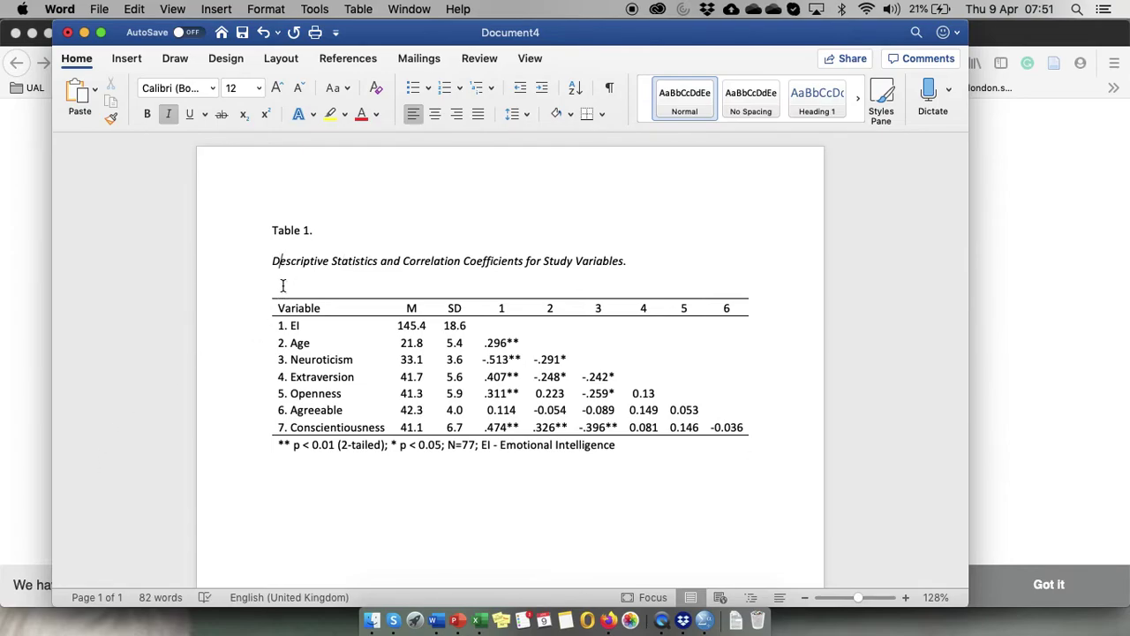
pyautogui.click(631, 262)
# - Select the entire correlation table
pyautogui.click(266, 284)
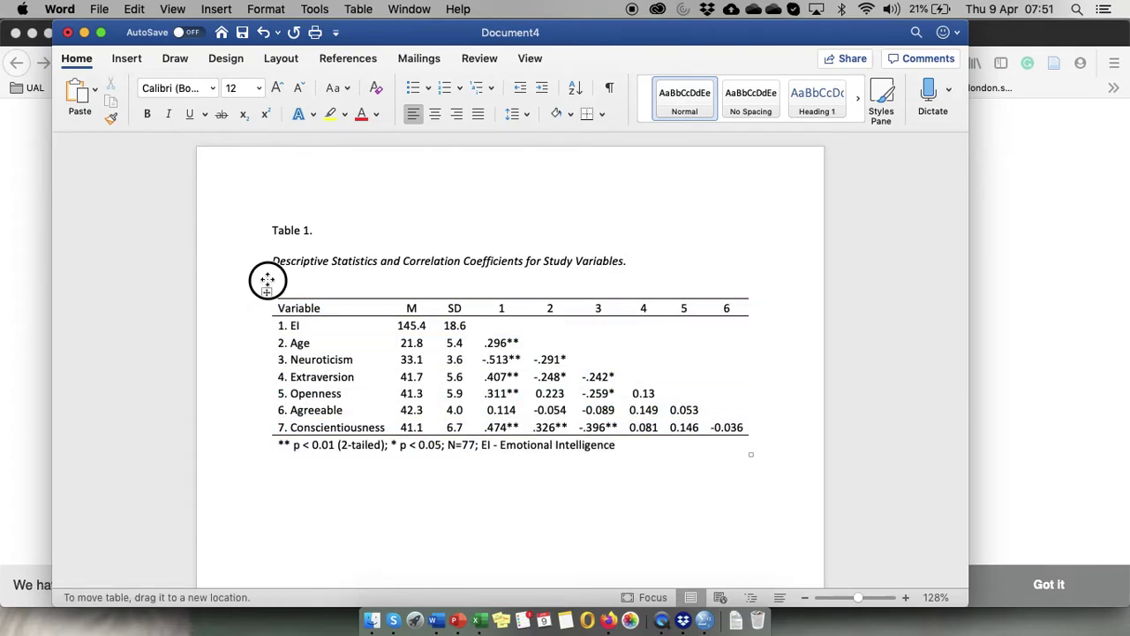
pyautogui.click(266, 284)
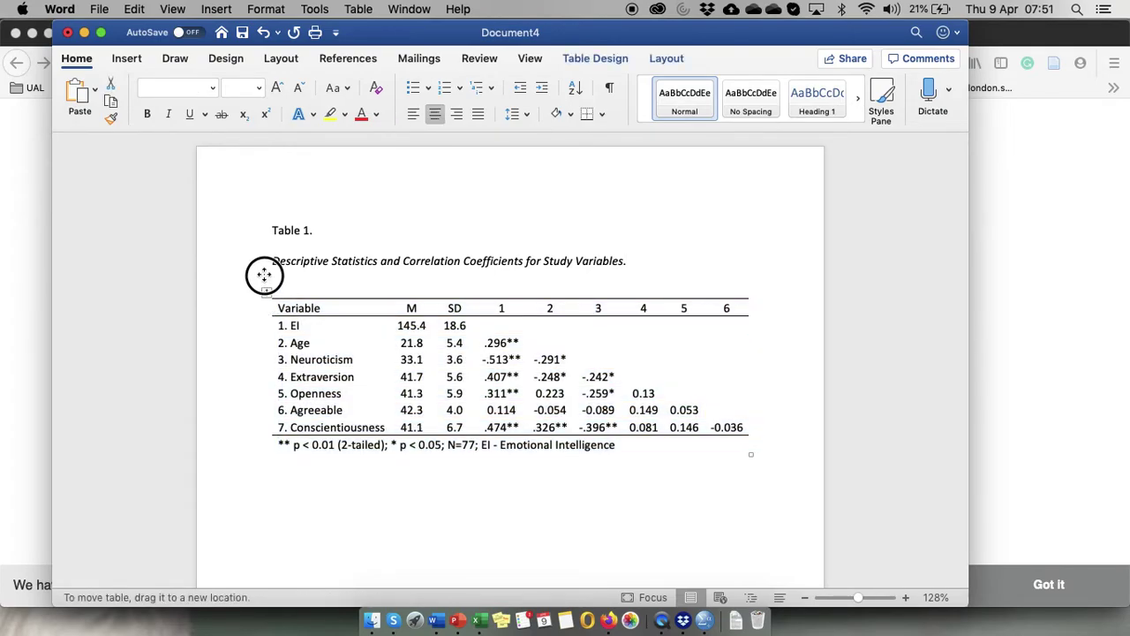
pyautogui.click(406, 545)
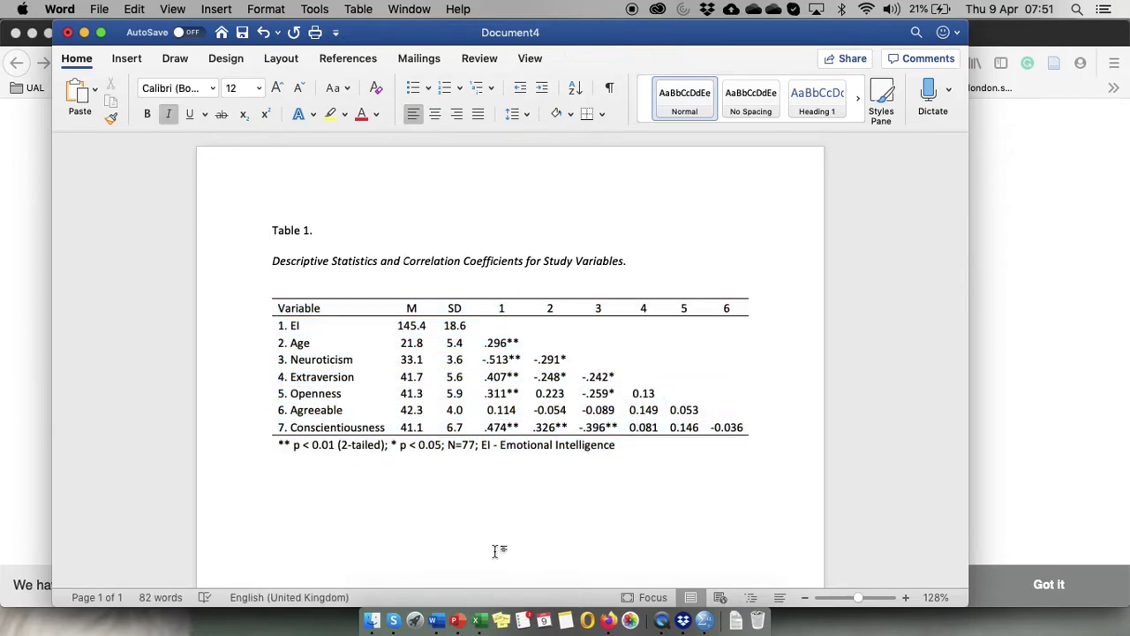
pyautogui.click(266, 292)
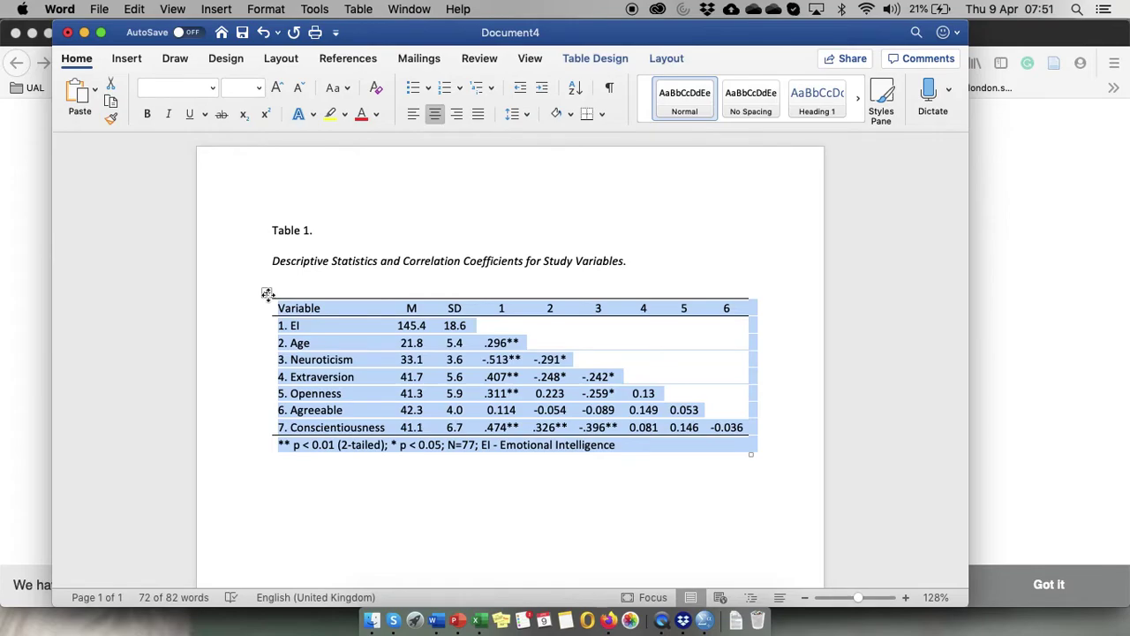
# - Set the table's line spacing to 1.5
pyautogui.click(527, 116)
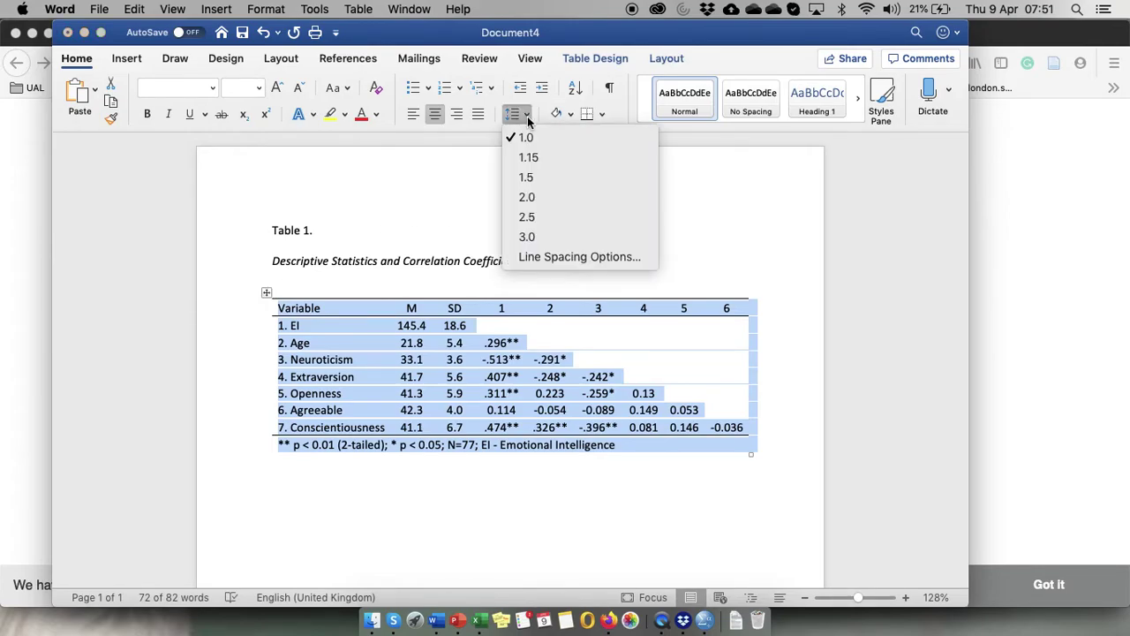
pyautogui.click(532, 178)
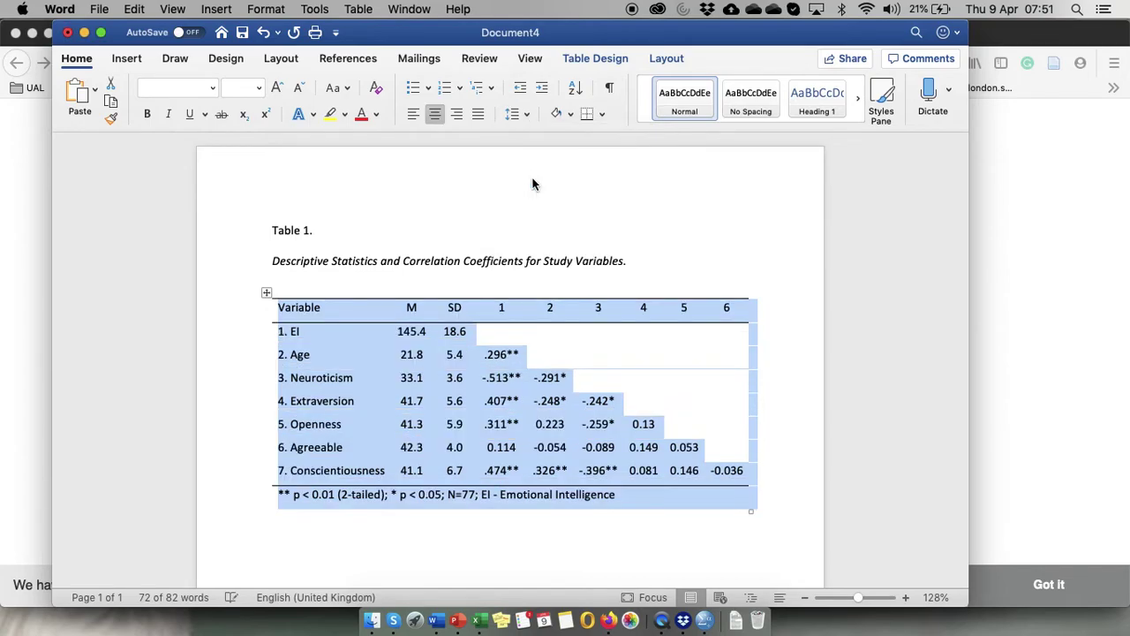
pyautogui.click(752, 204)
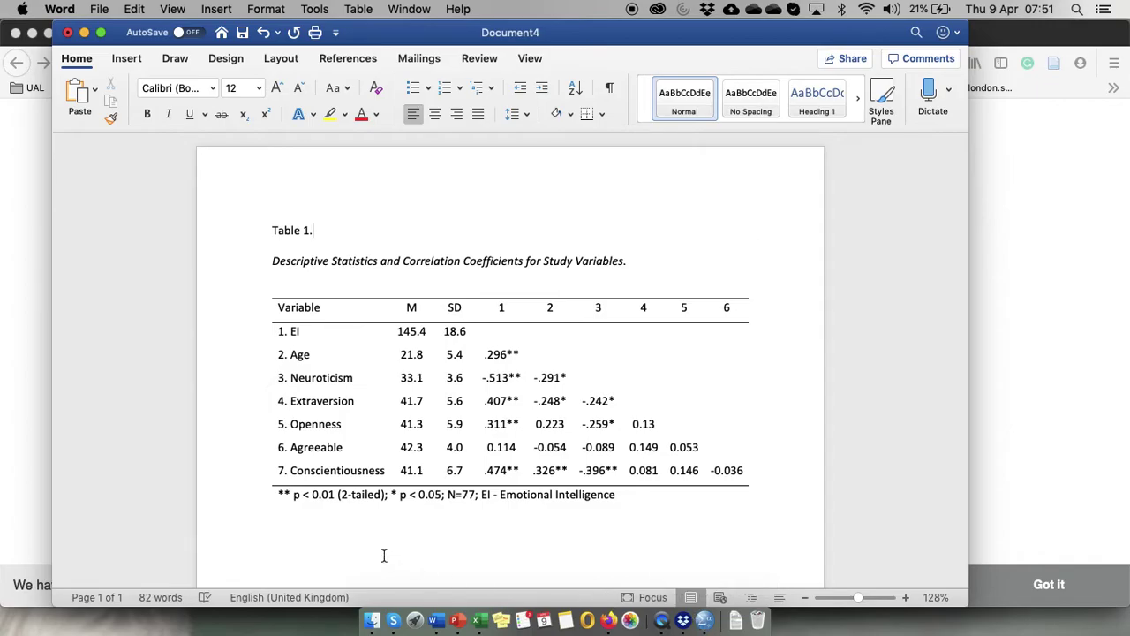
# - Read the table-notes guidance on the APA page in Firefox, then return to Word's Document4
pyautogui.hotkey('ctrl', 'Up')
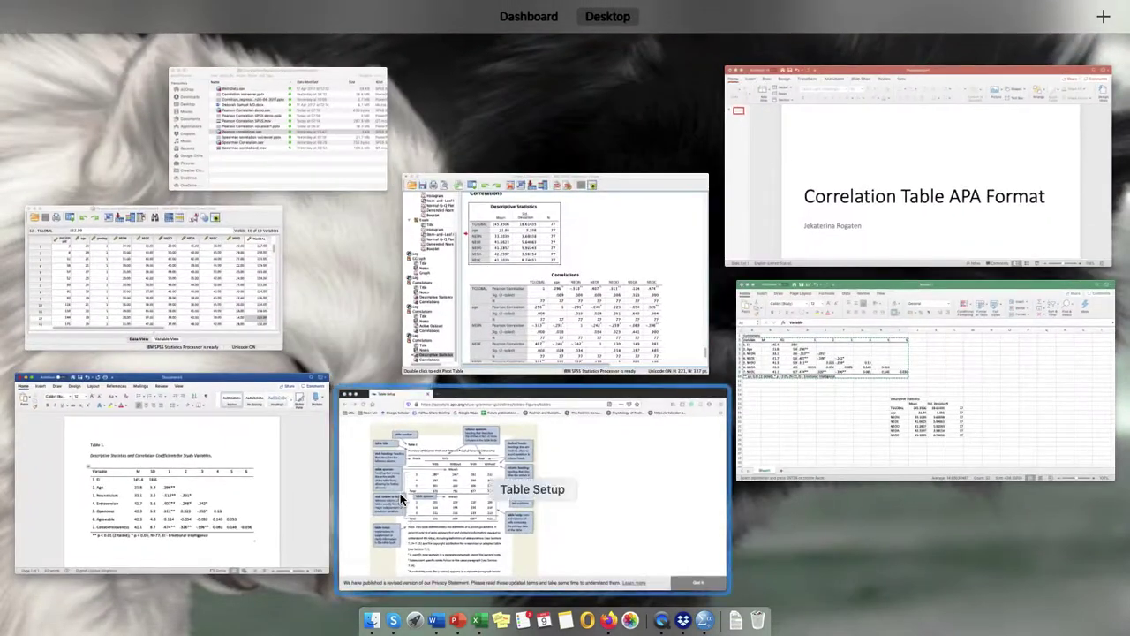
pyautogui.click(623, 474)
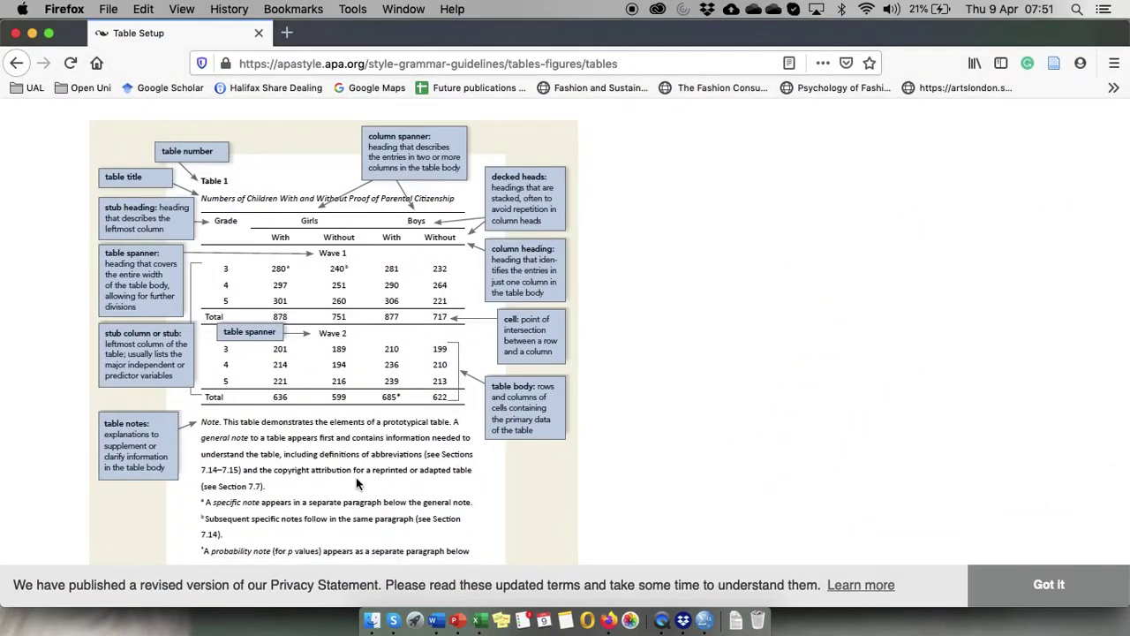
pyautogui.scroll(-3, 357, 481)
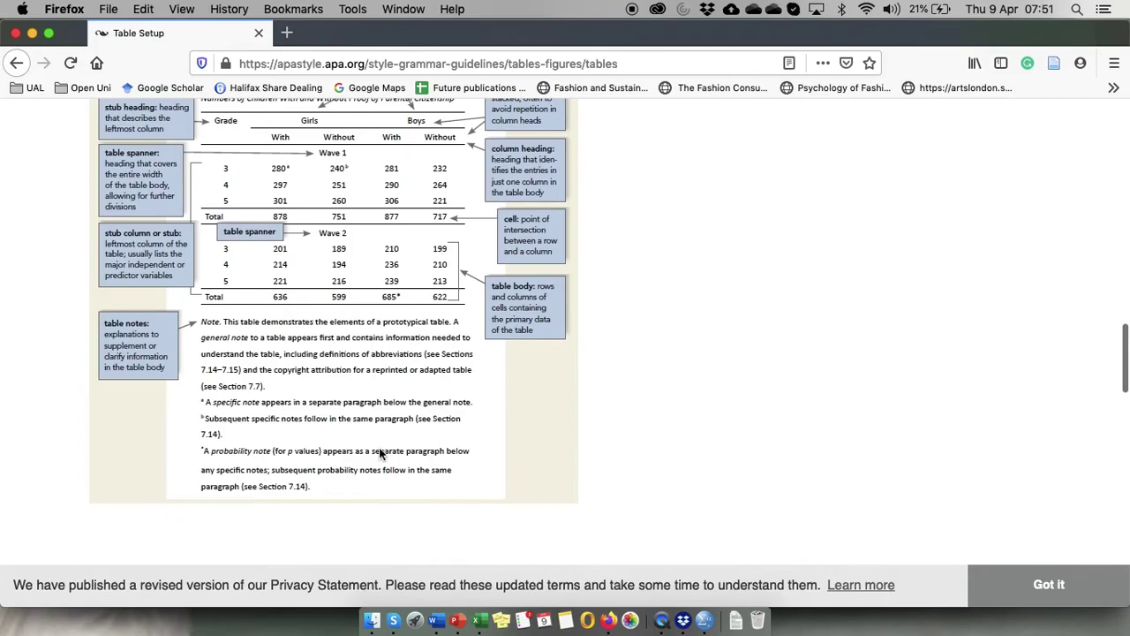
pyautogui.hotkey('ctrl', 'Up')
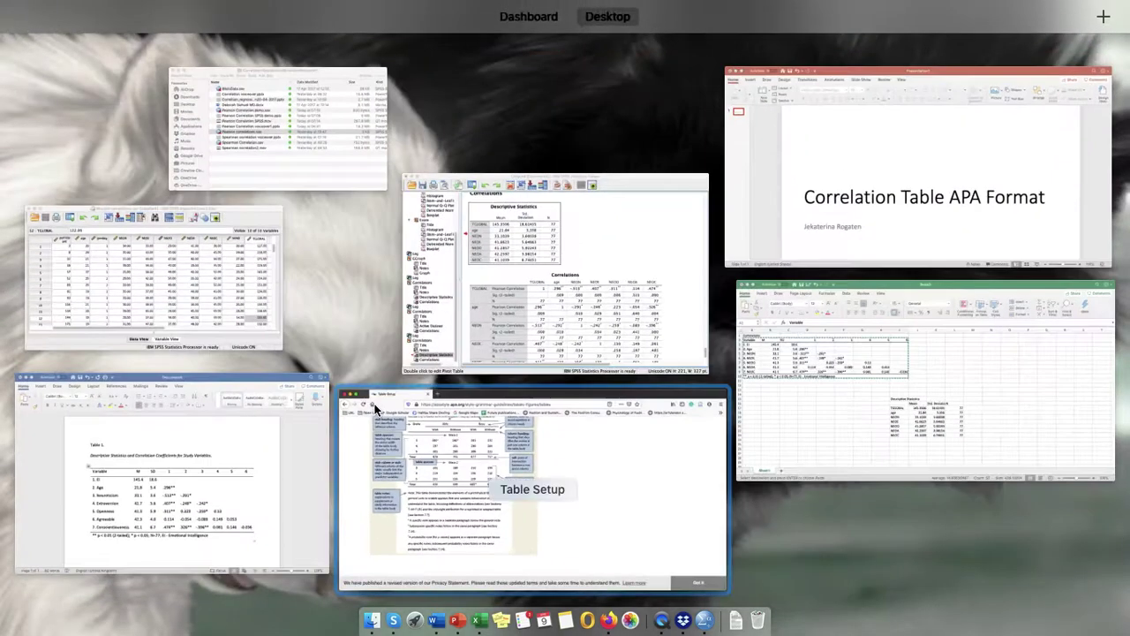
pyautogui.click(252, 454)
pyautogui.click(335, 506)
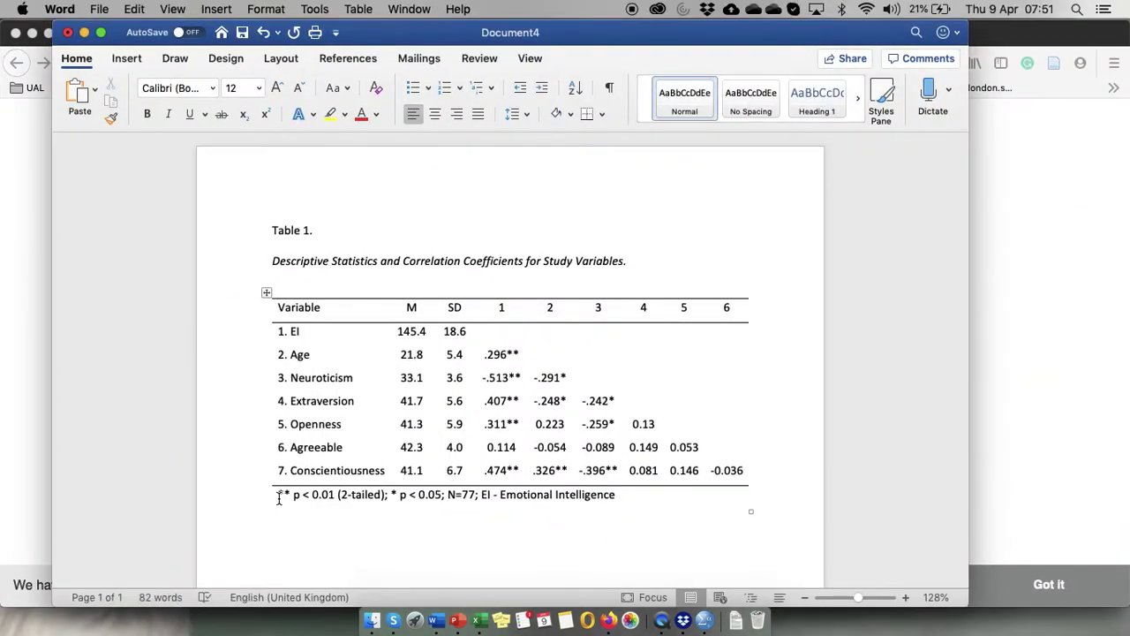